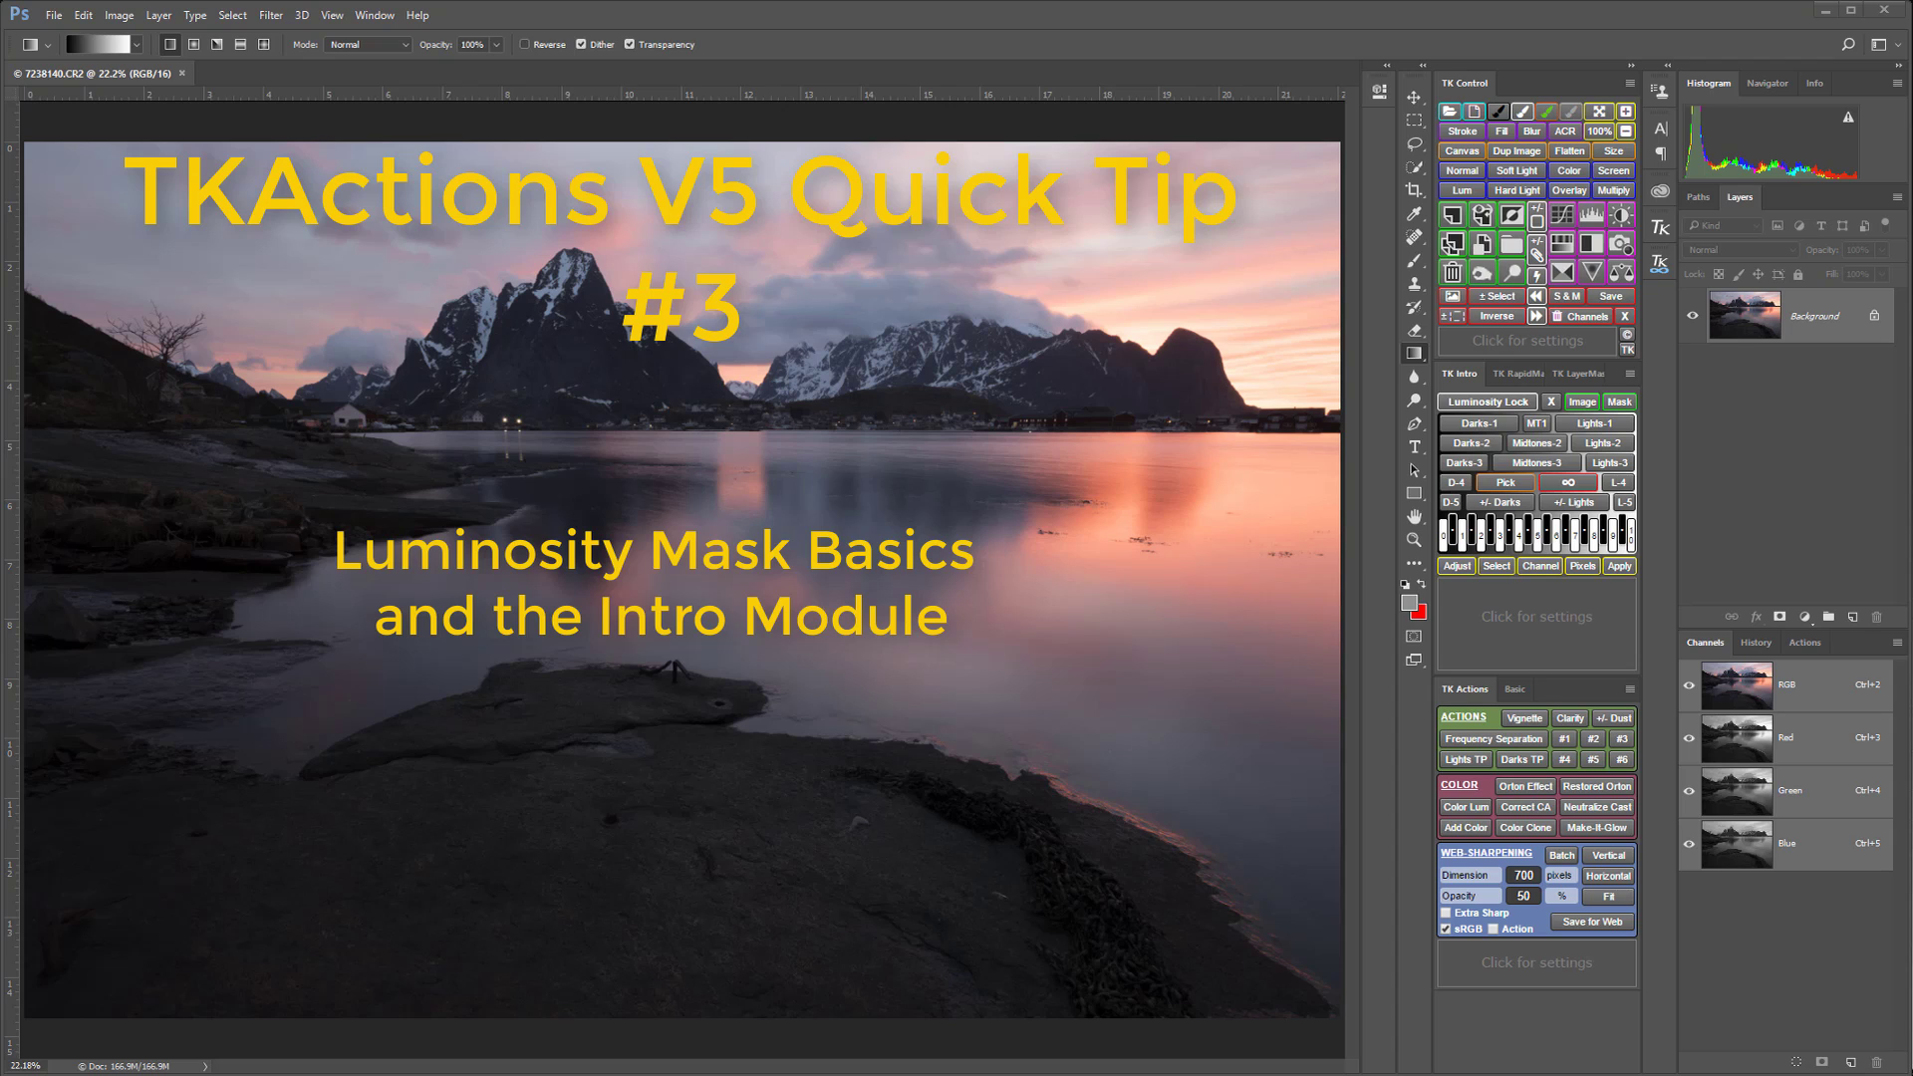
Step: Add a TK Levels layer with midtones at 0.54, then invert its mask to black
left_click(1595, 218)
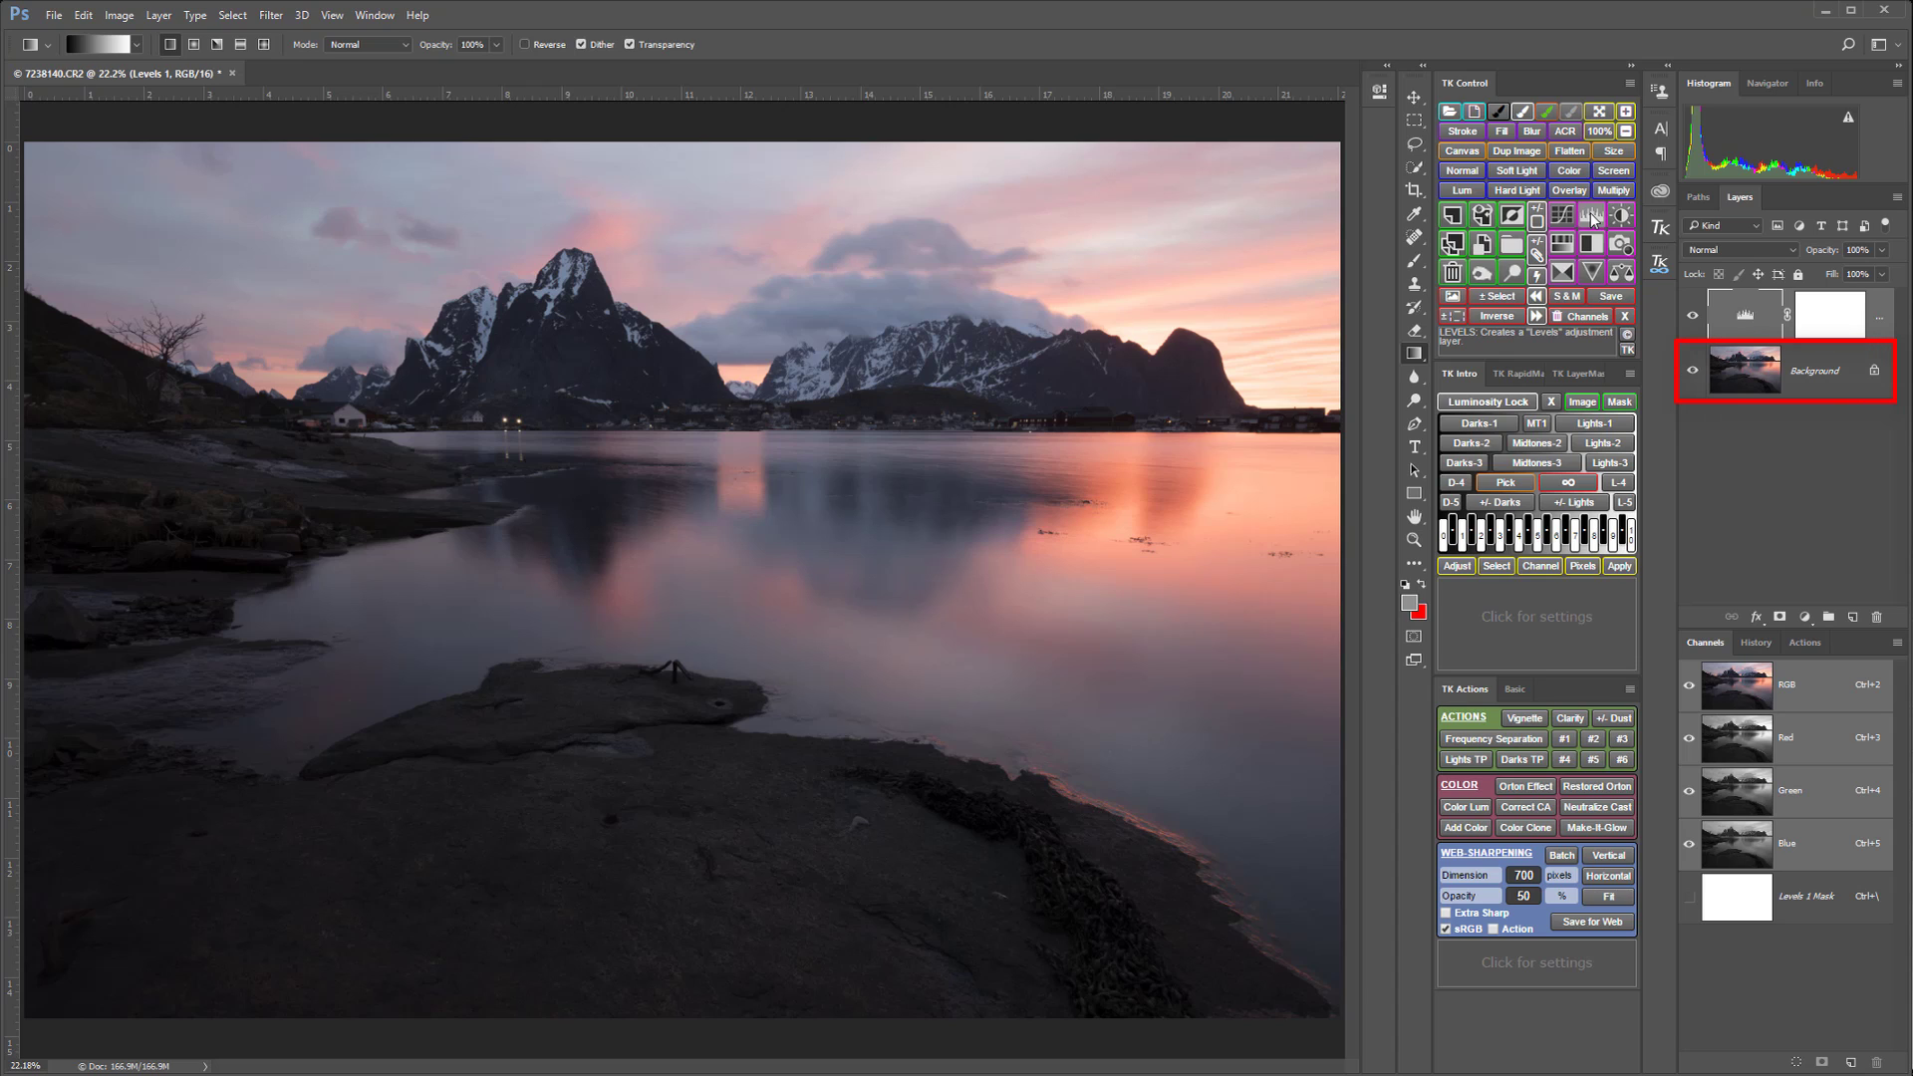
double_click(1745, 319)
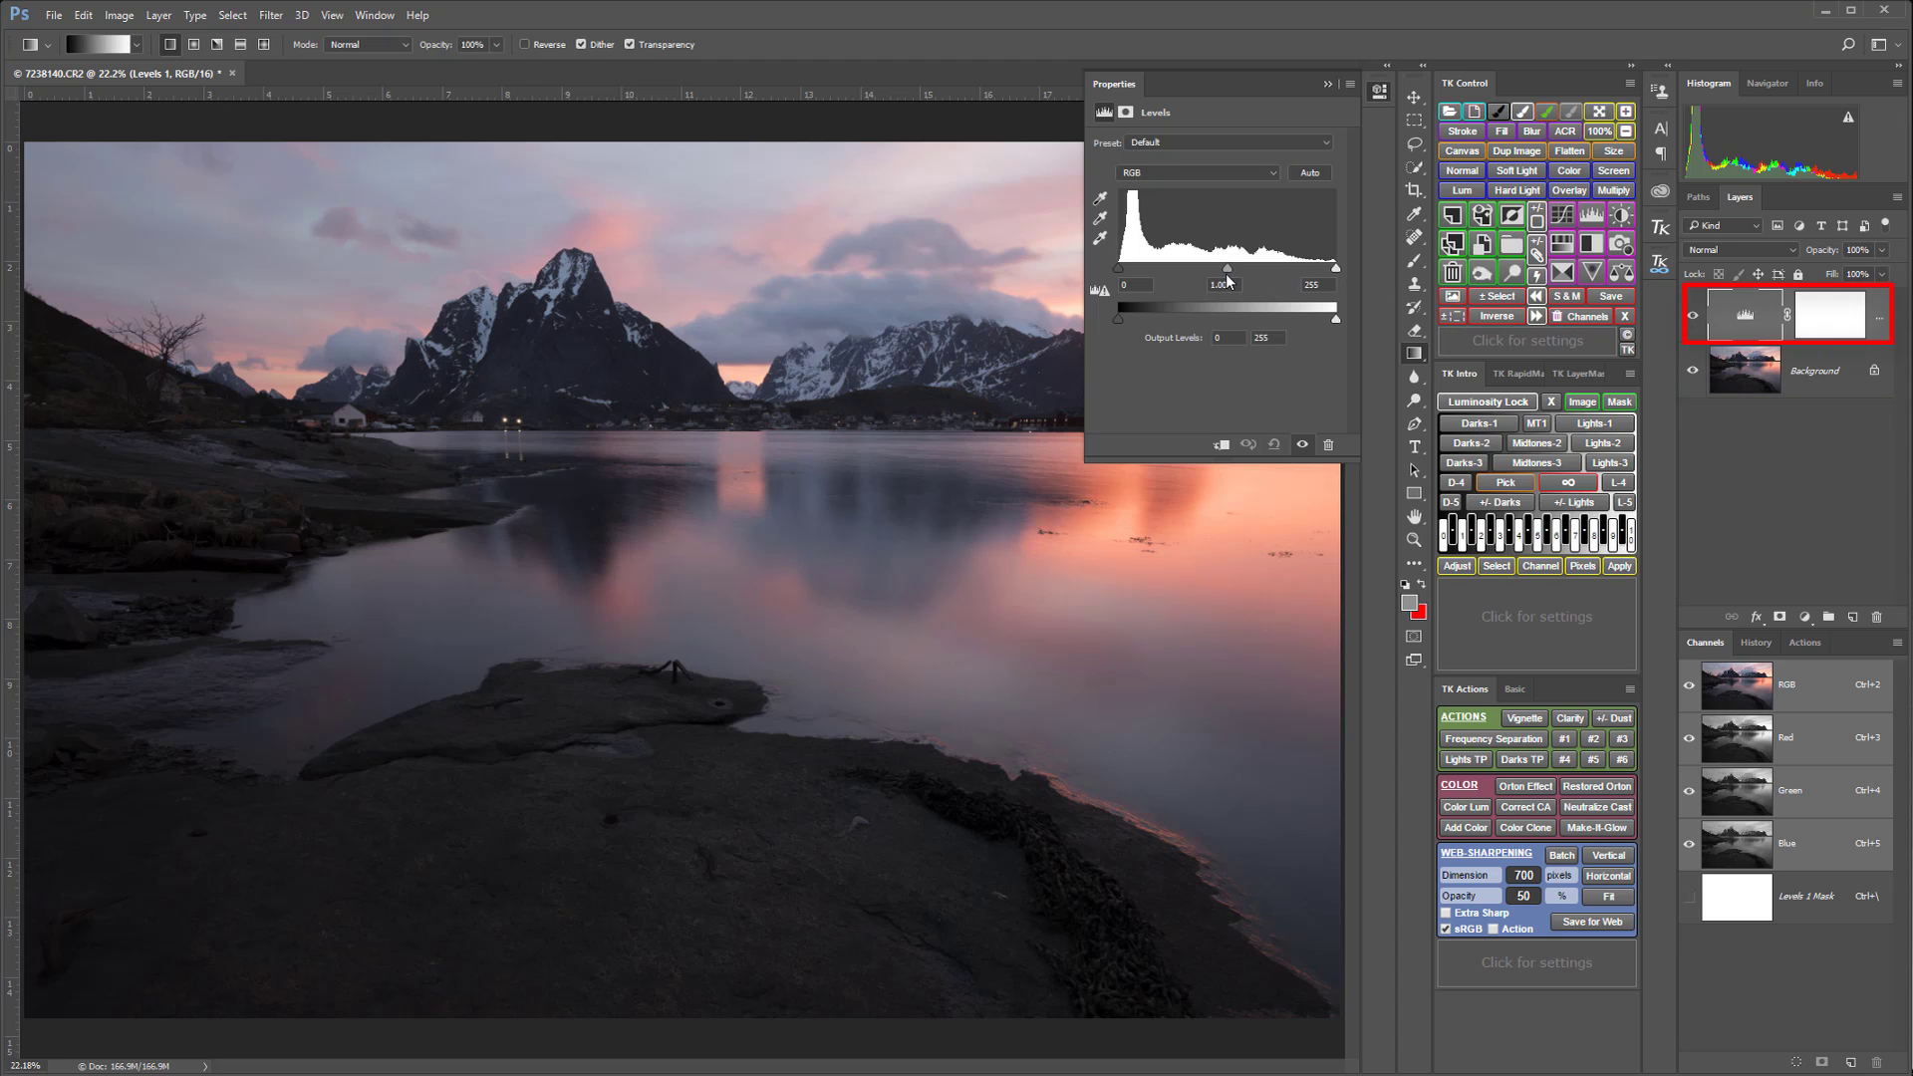
left_click_drag(1228, 271, 1267, 267)
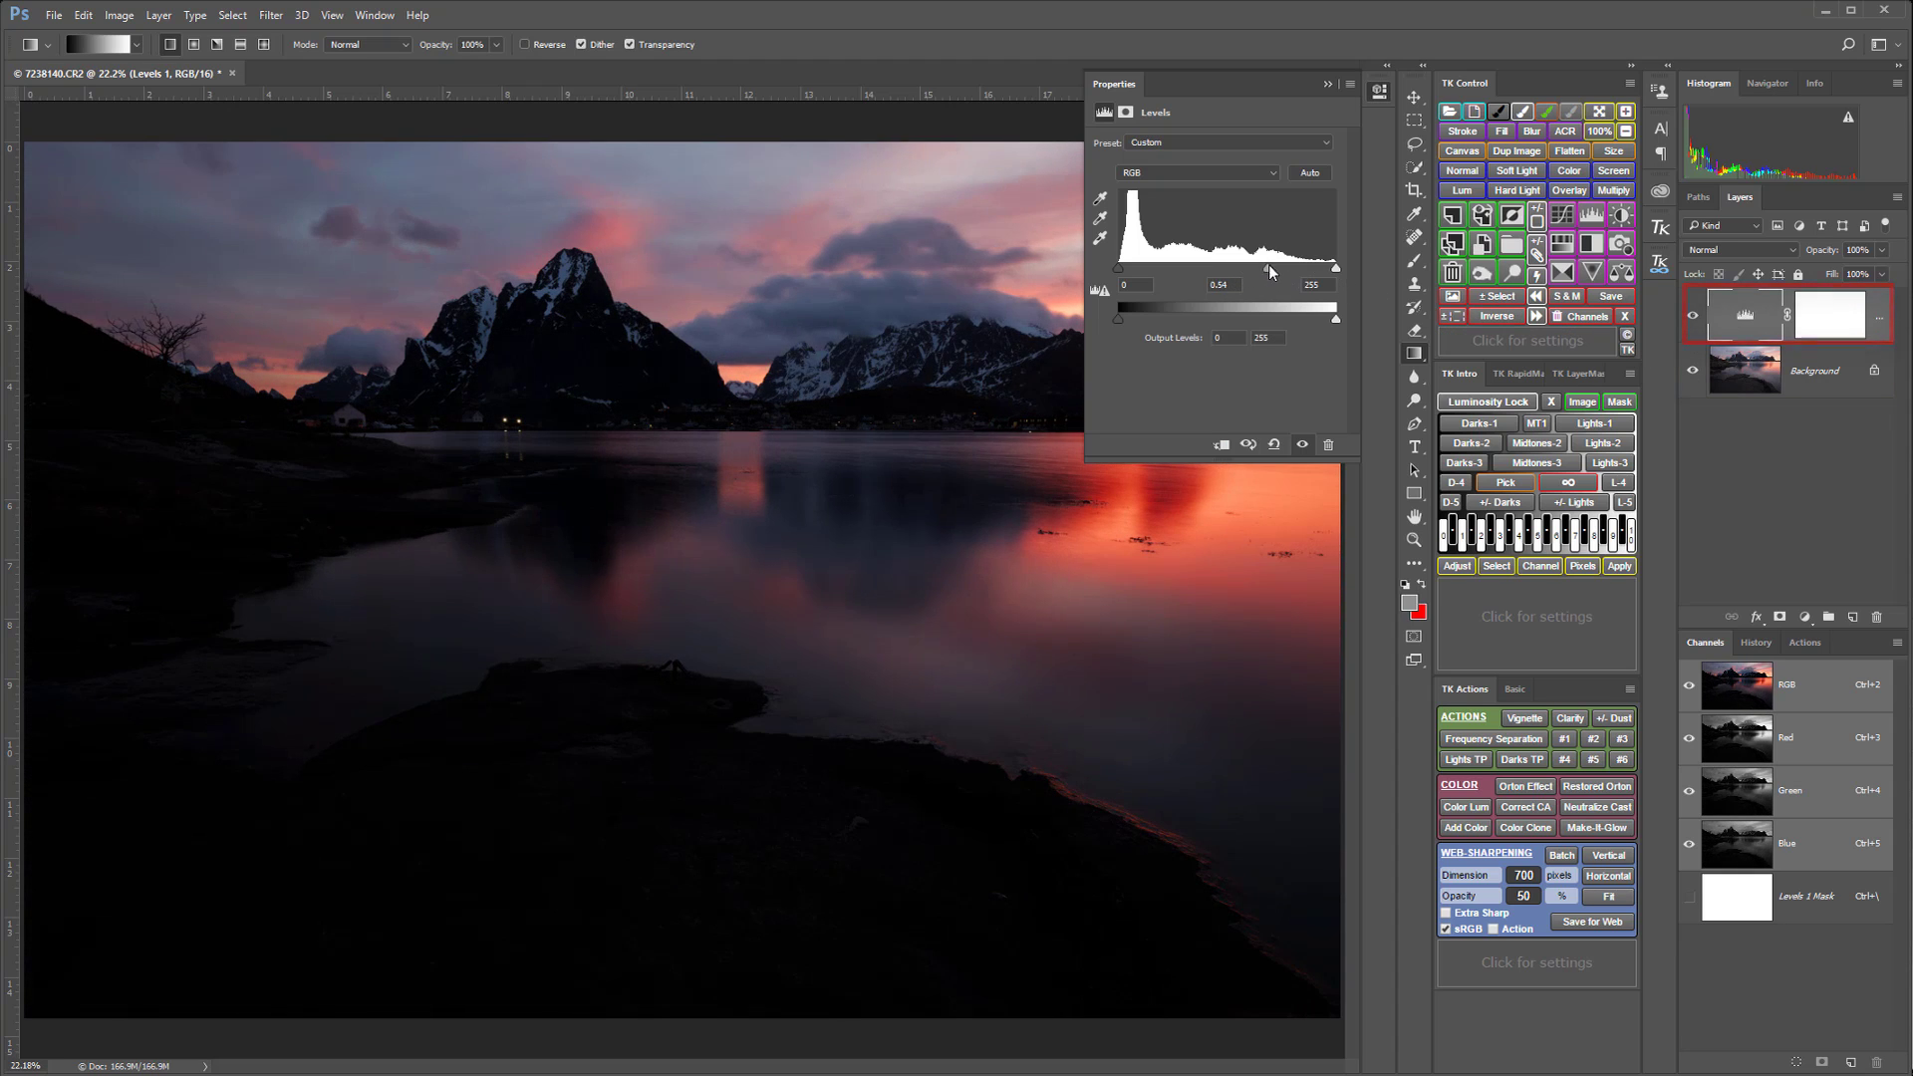
left_click(1381, 92)
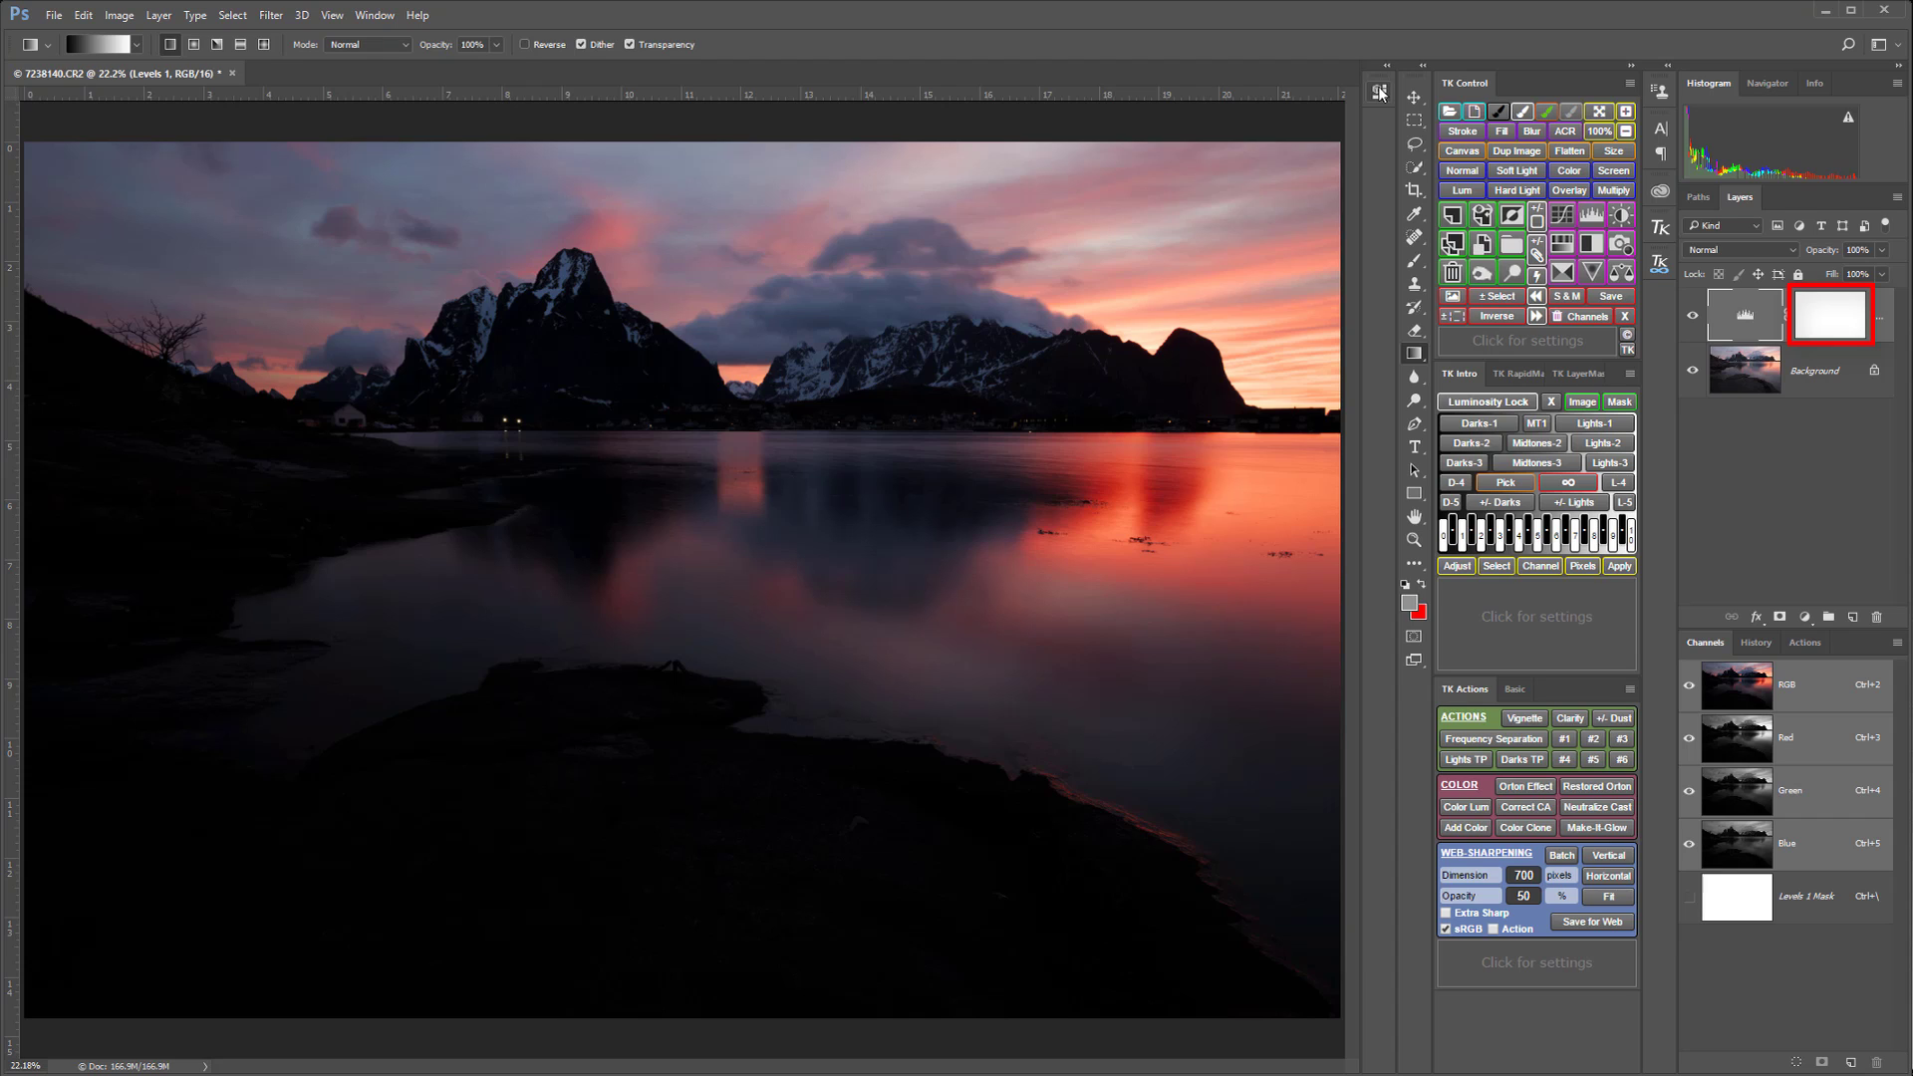
left_click(1513, 218)
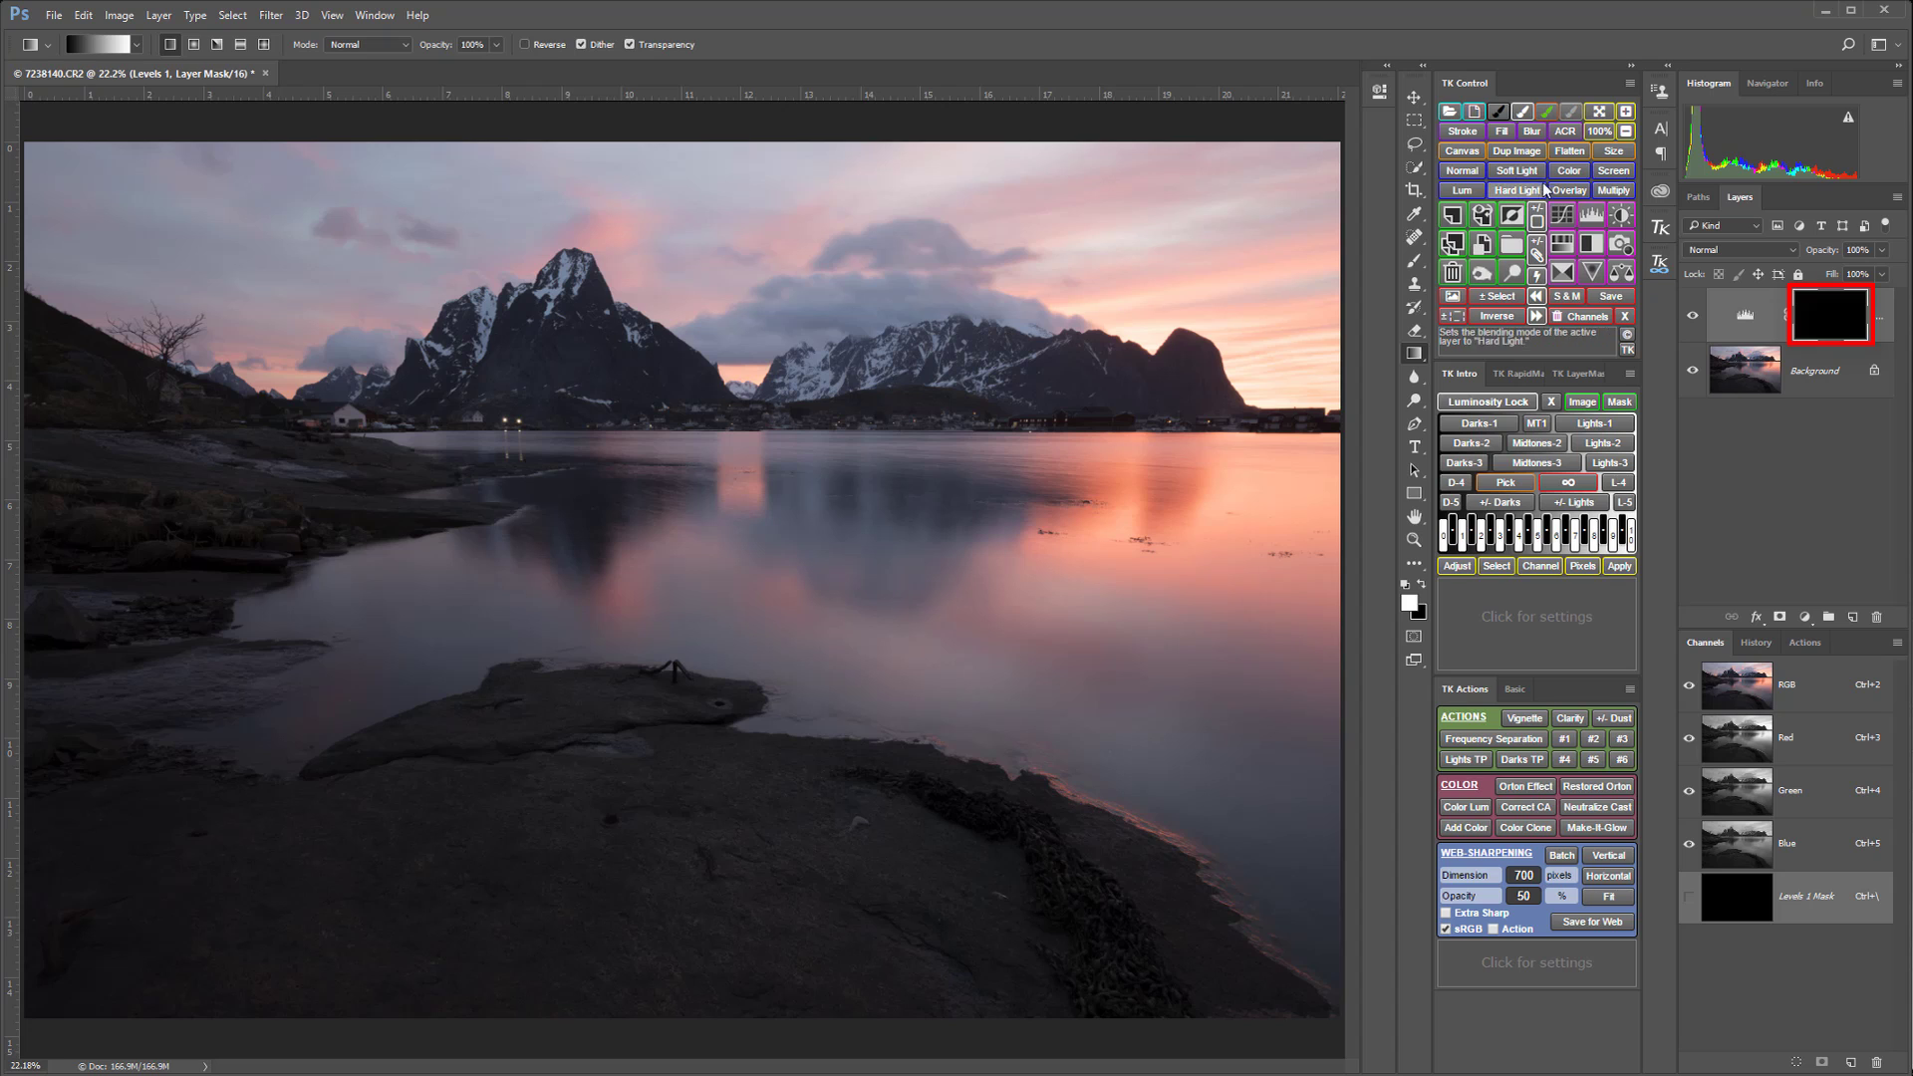
Step: Fill the Levels 1 mask with 50% gray, then replace it with a fresh white mask
left_click(1500, 132)
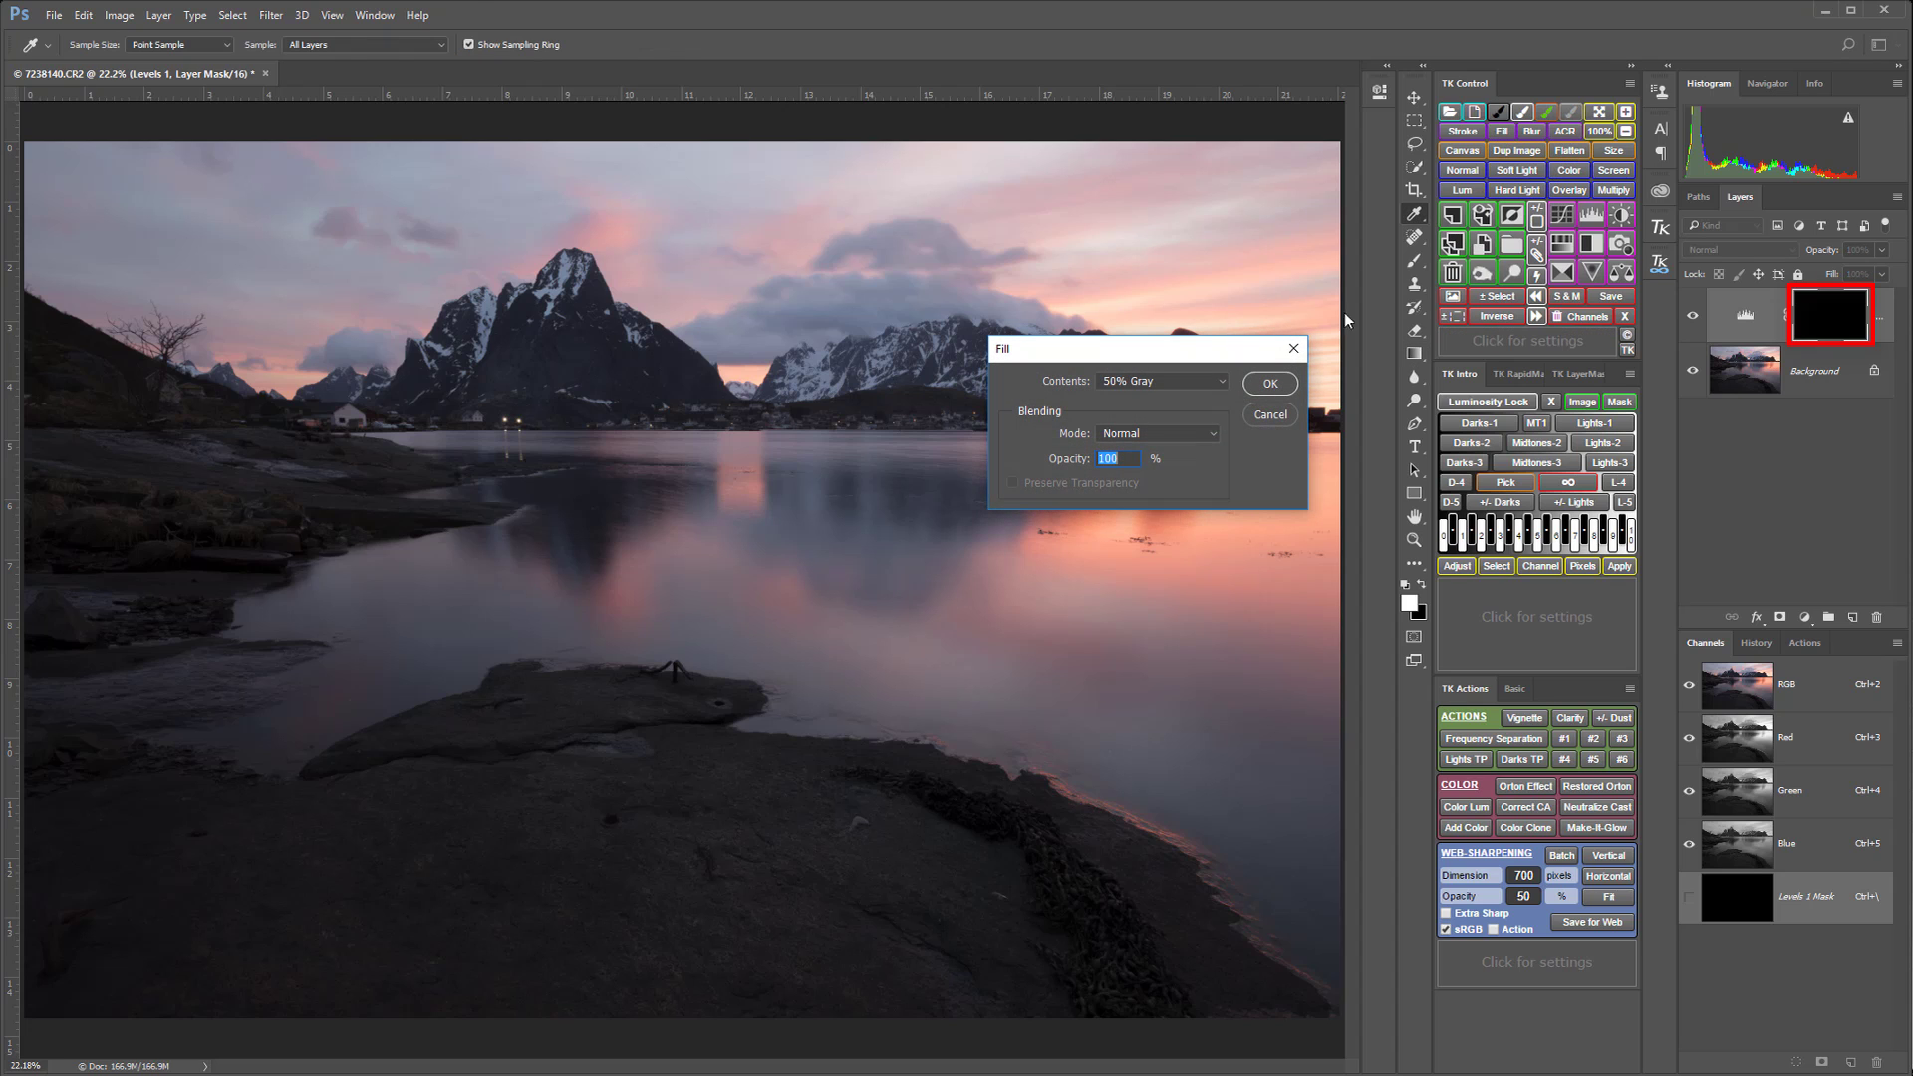
left_click(1274, 387)
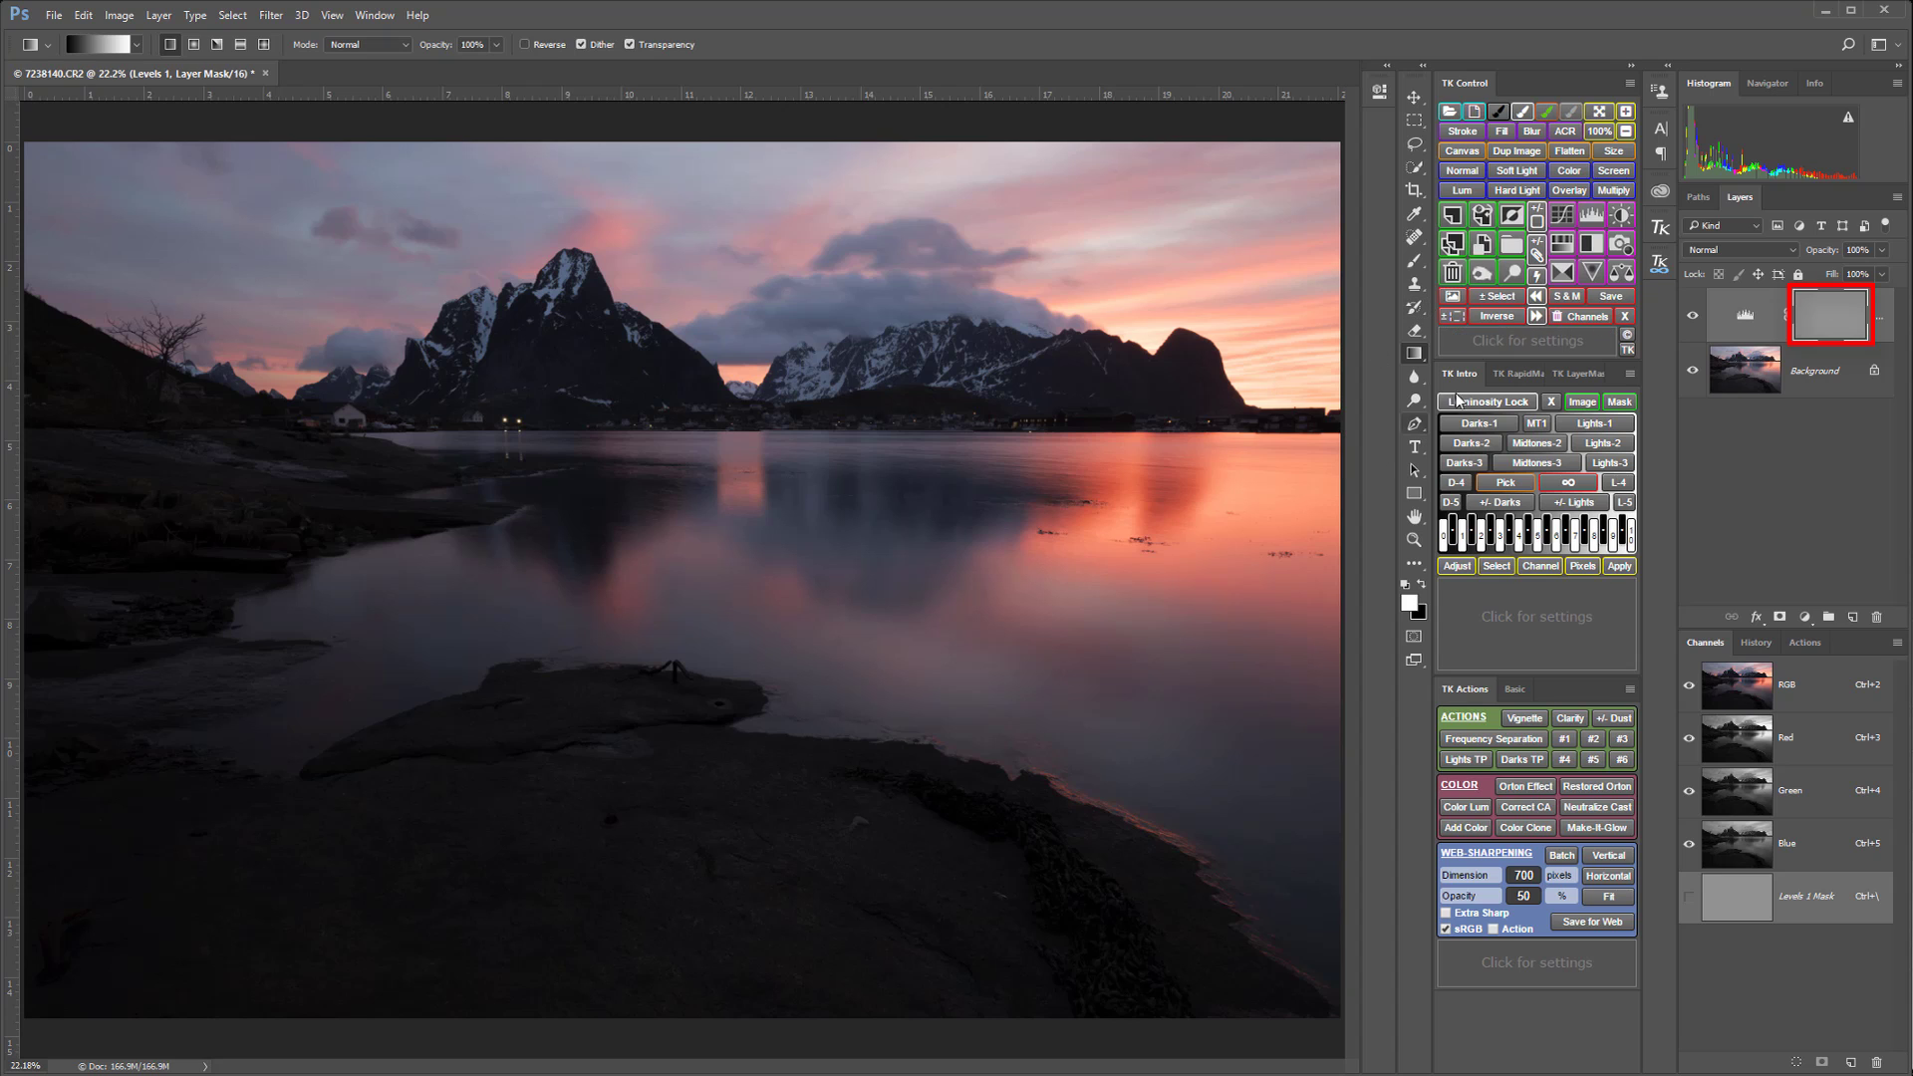
left_click(1537, 218)
left_click(1537, 221)
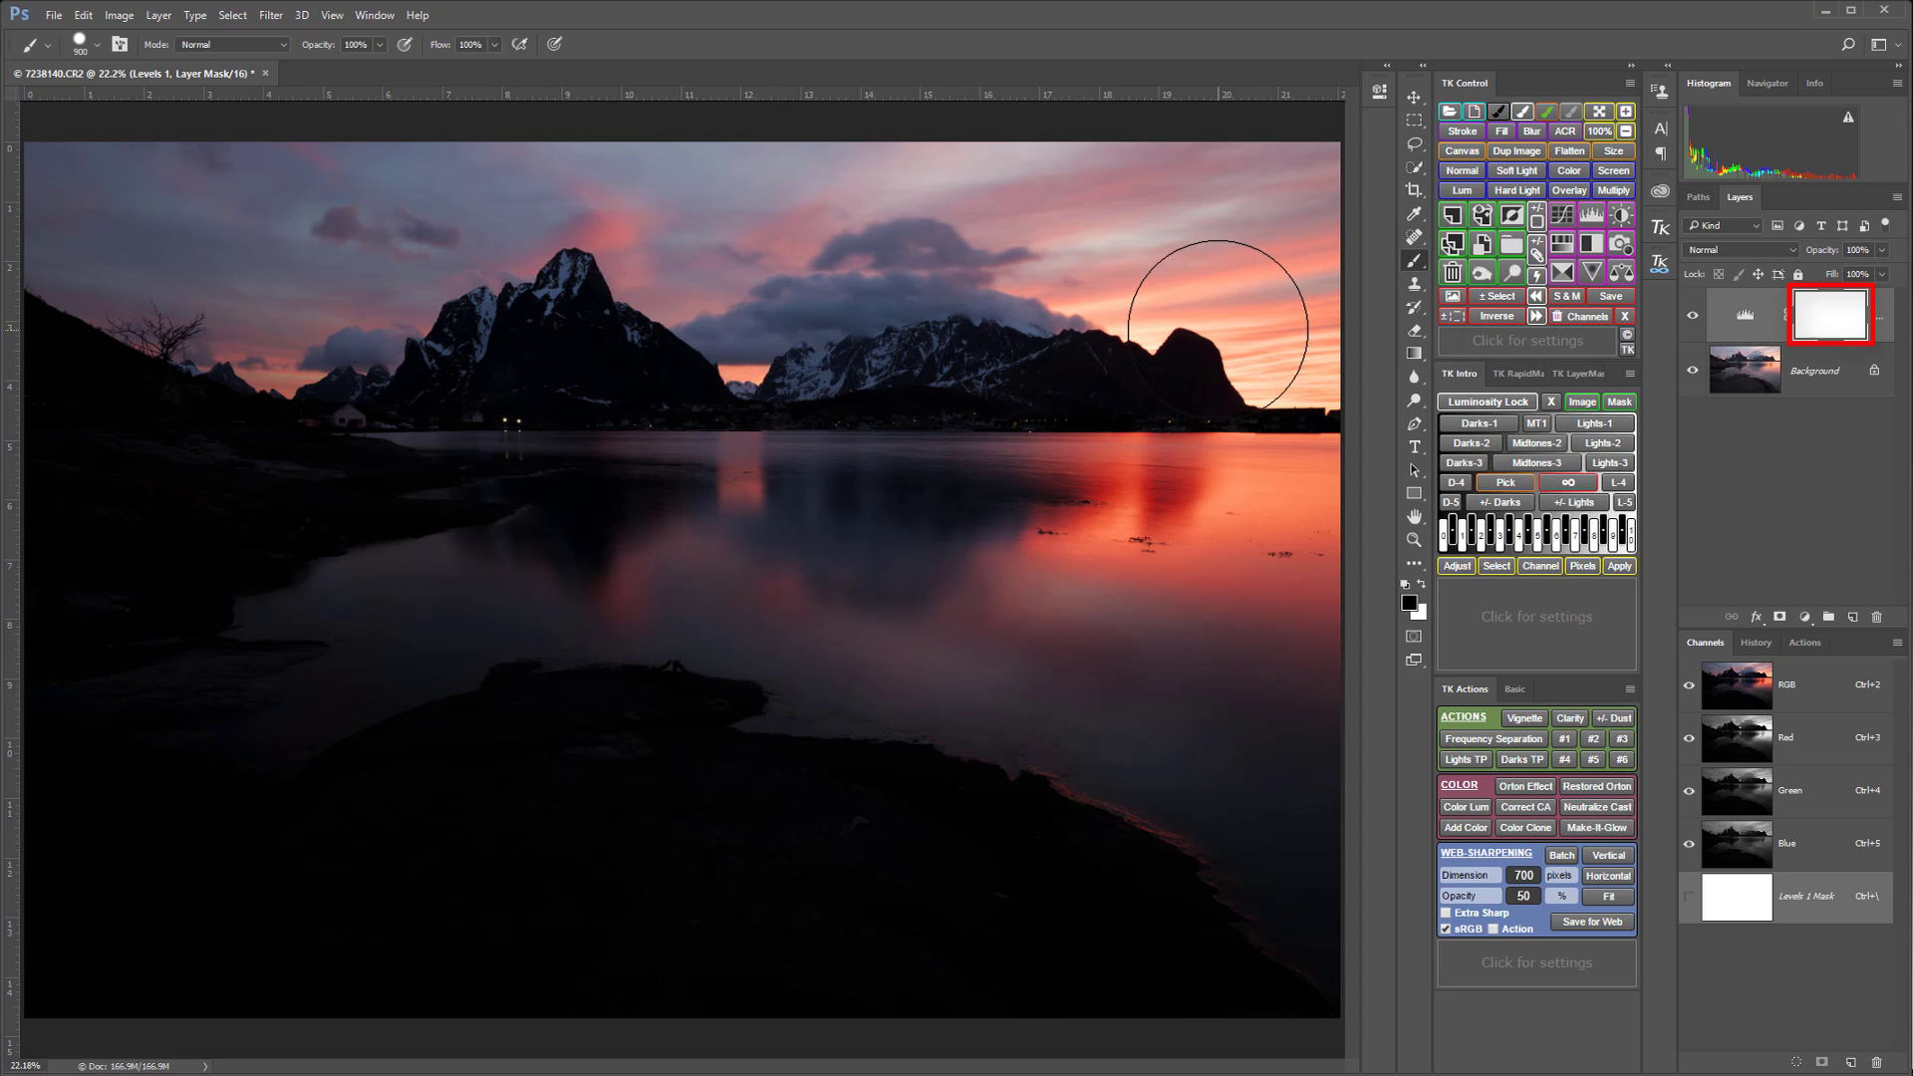
Step: Paint a test stroke over the right mountains on the mask, then undo it
mouse_move(1213, 325)
left_mouse_down()
mouse_move(1068, 388)
mouse_move(720, 439)
mouse_move(653, 473)
left_mouse_up()
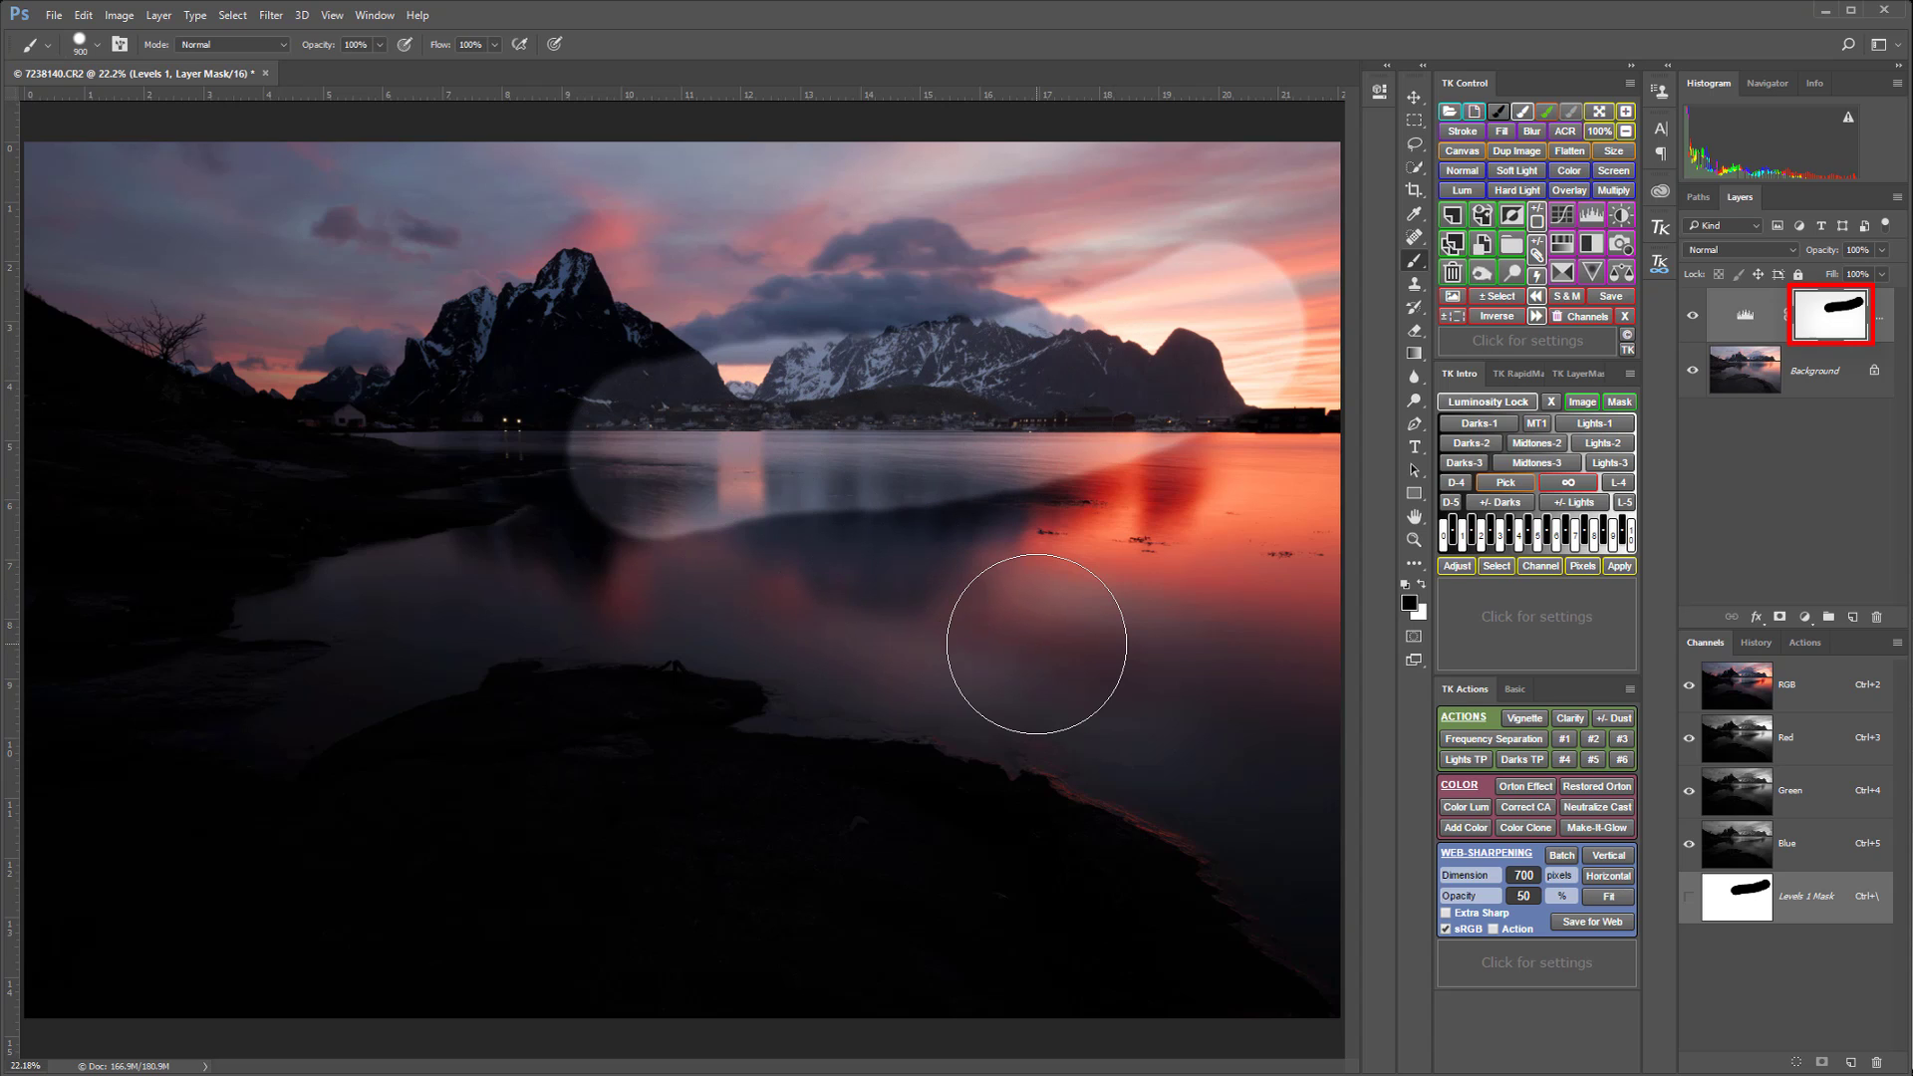
left_click(1539, 225)
left_click(1536, 223)
Step: Invert the Levels 1 mask to black and paint white across the sky
left_click(1513, 221)
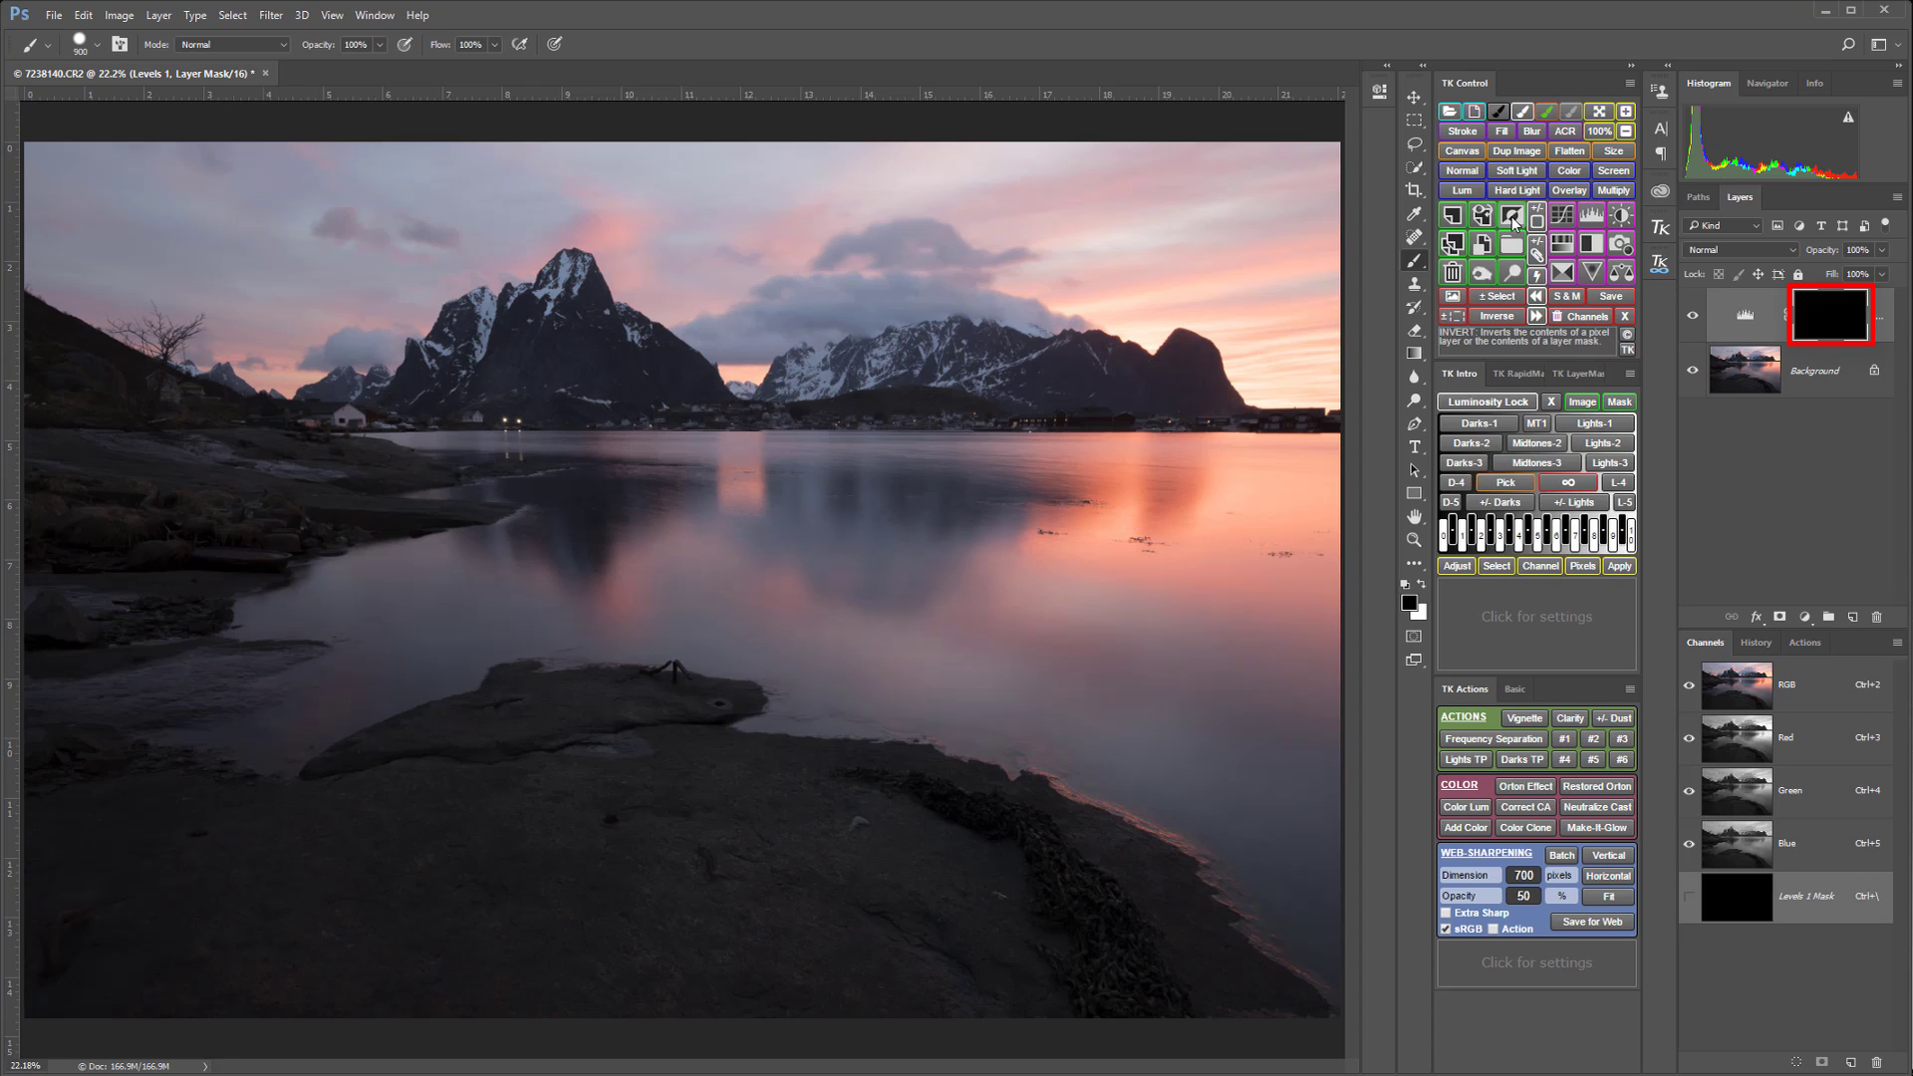
left_click(1523, 112)
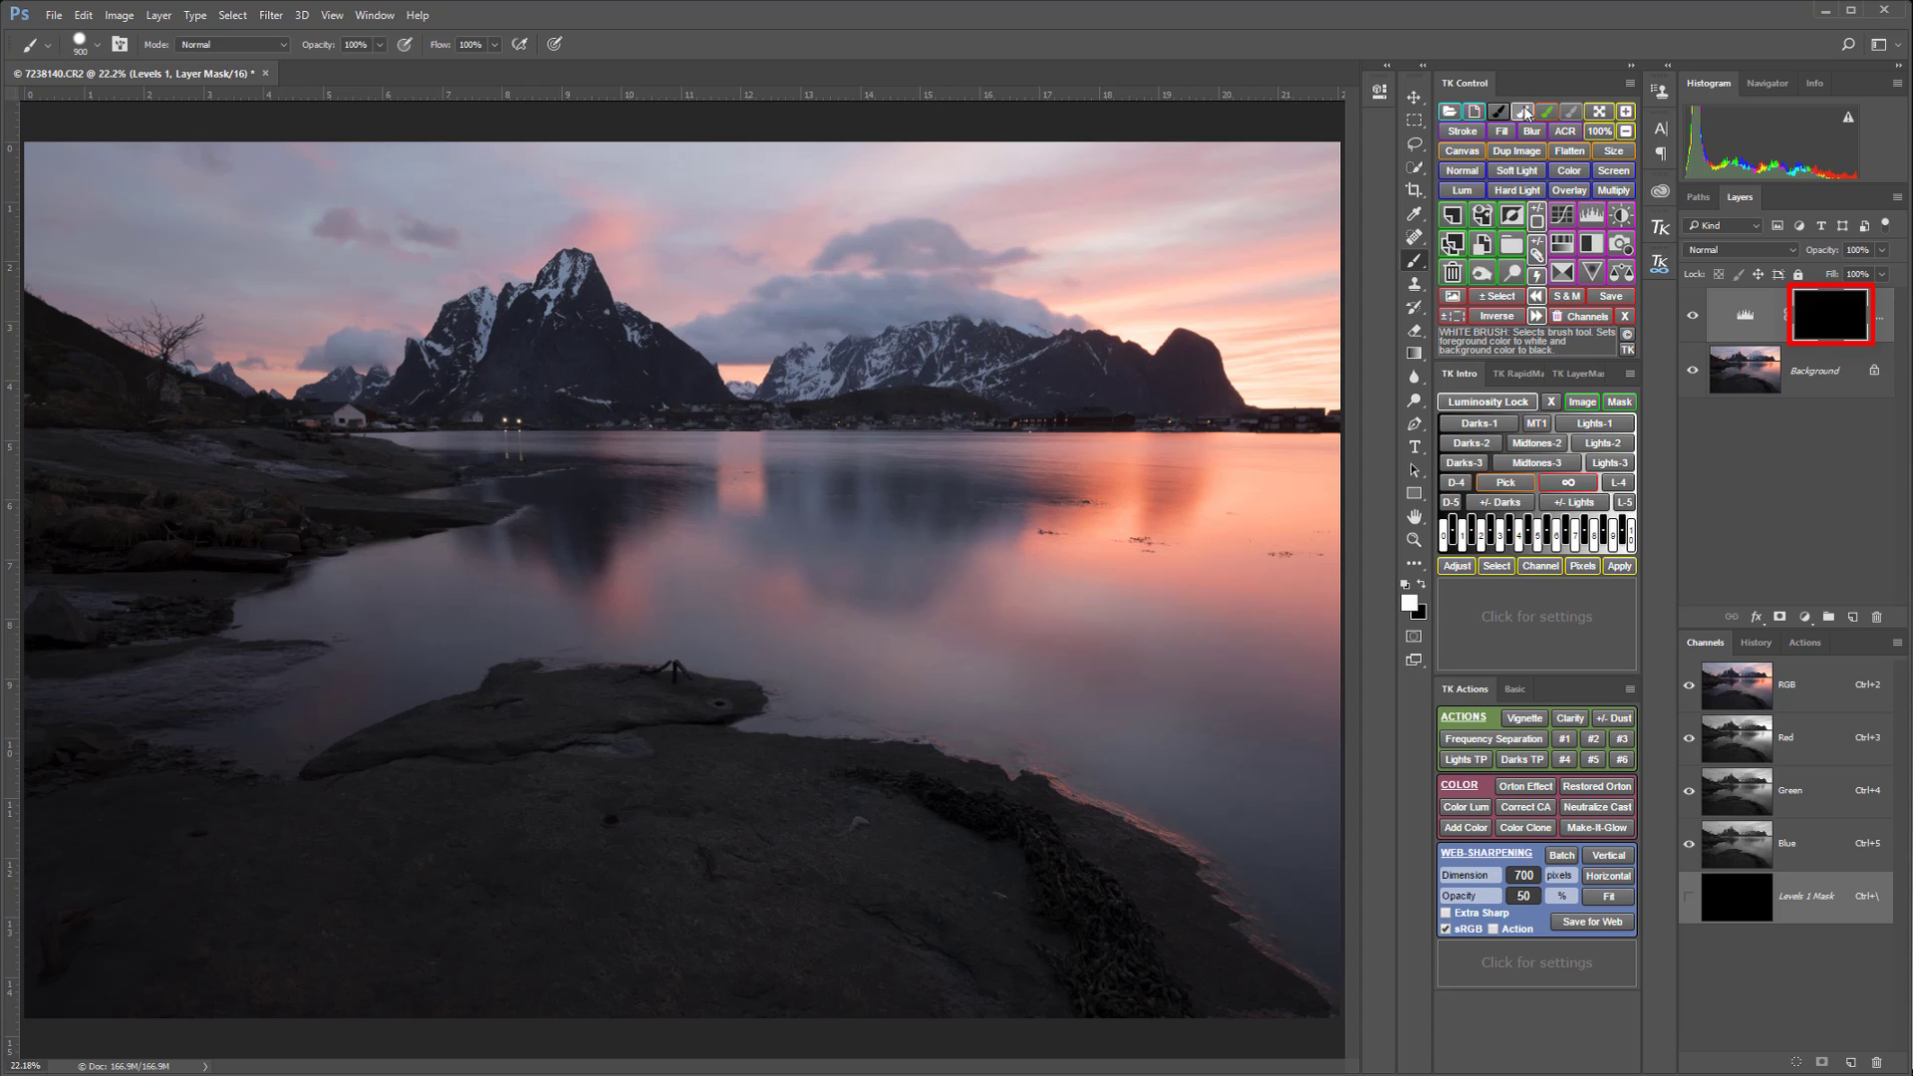
mouse_move(1246, 264)
left_mouse_down()
mouse_move(1100, 252)
mouse_move(692, 271)
mouse_move(134, 254)
left_mouse_up()
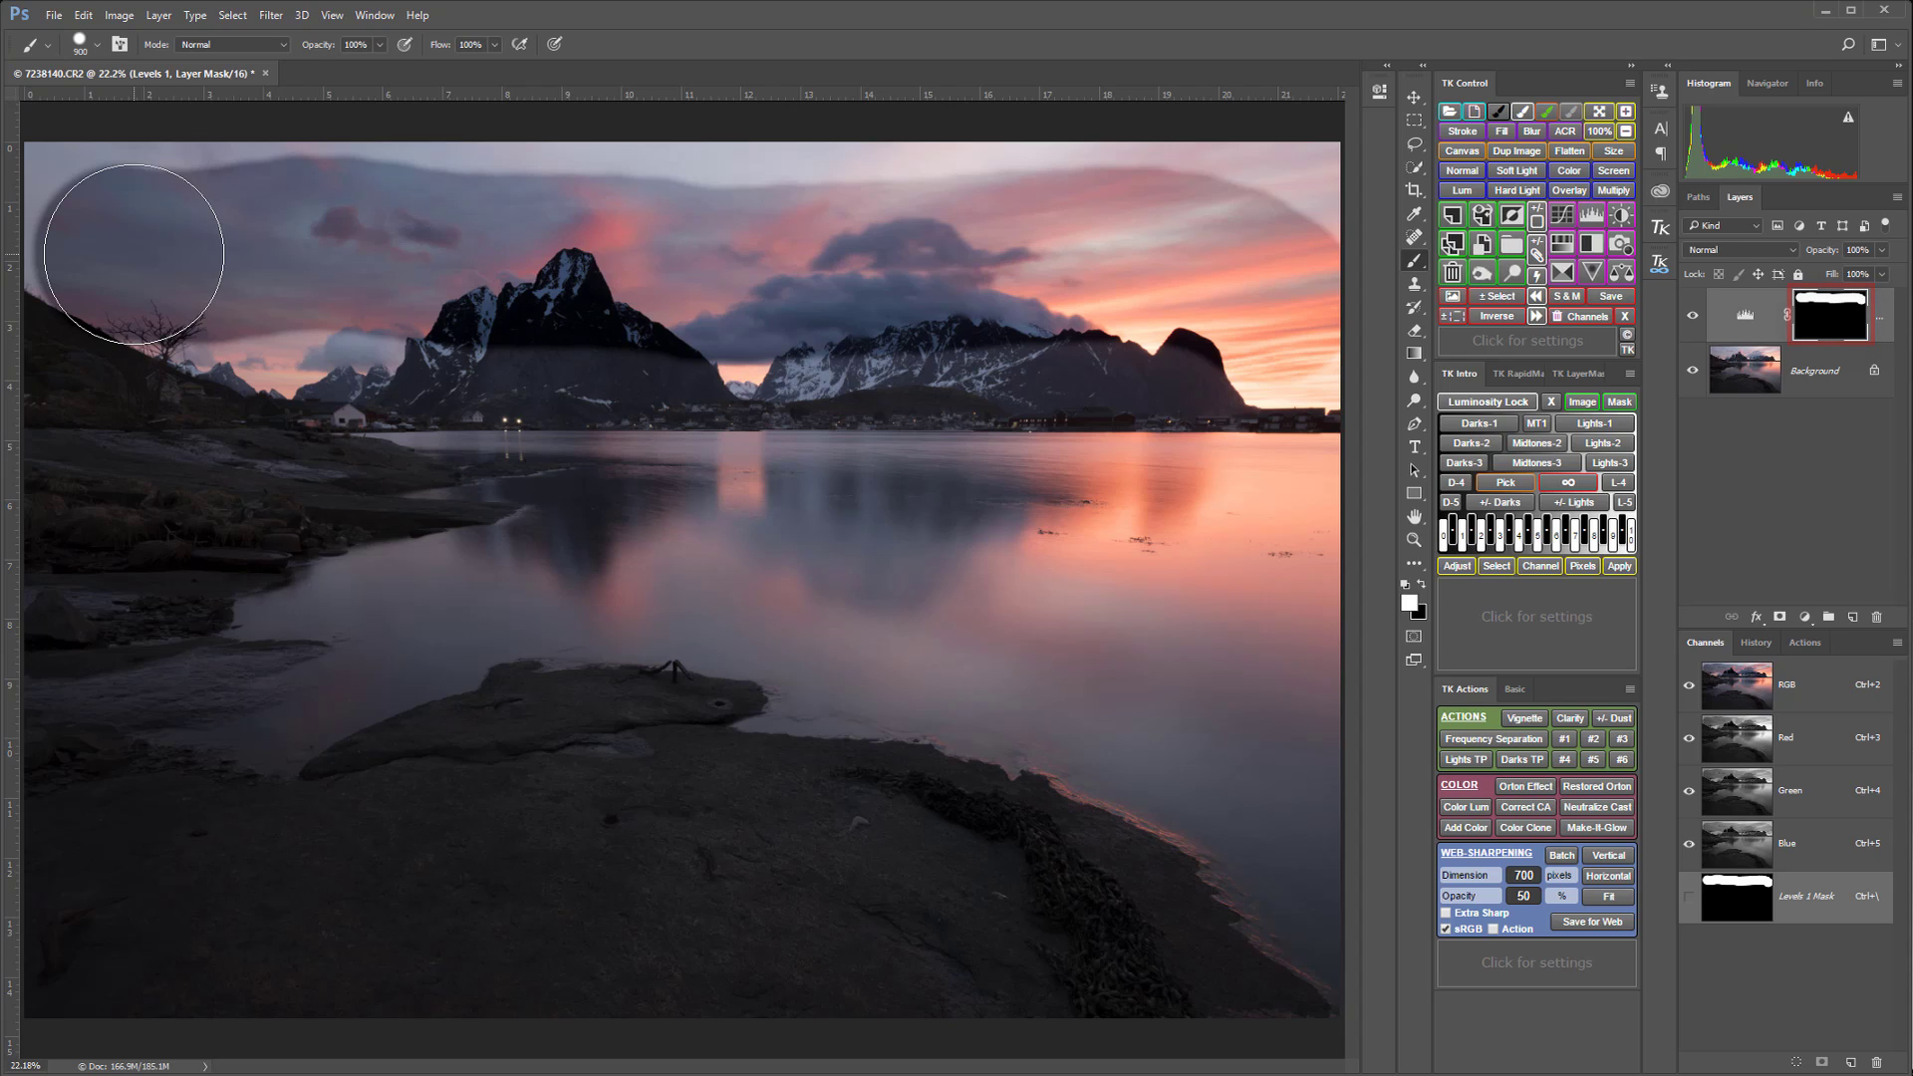
left_click(1750, 317)
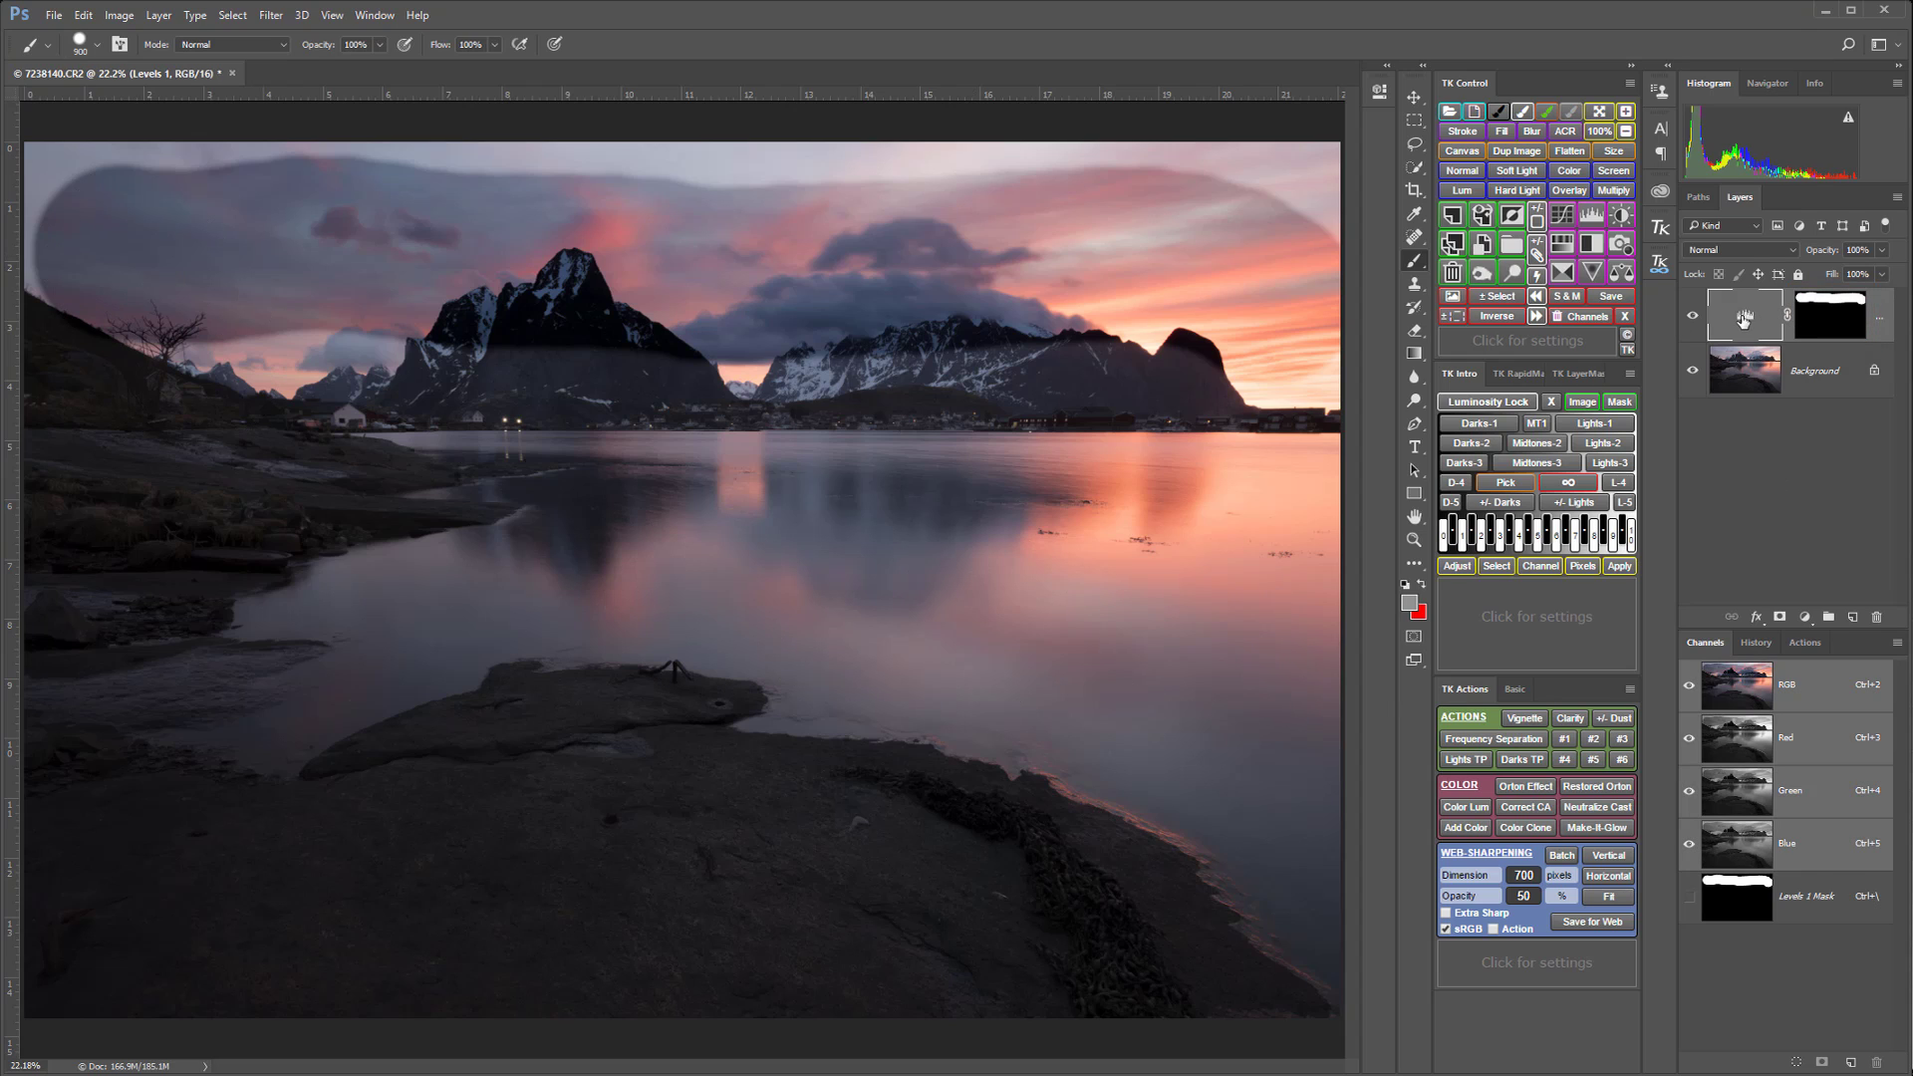
Step: Remove the Levels 1 adjustment layer using the TK trash button
left_click(1455, 274)
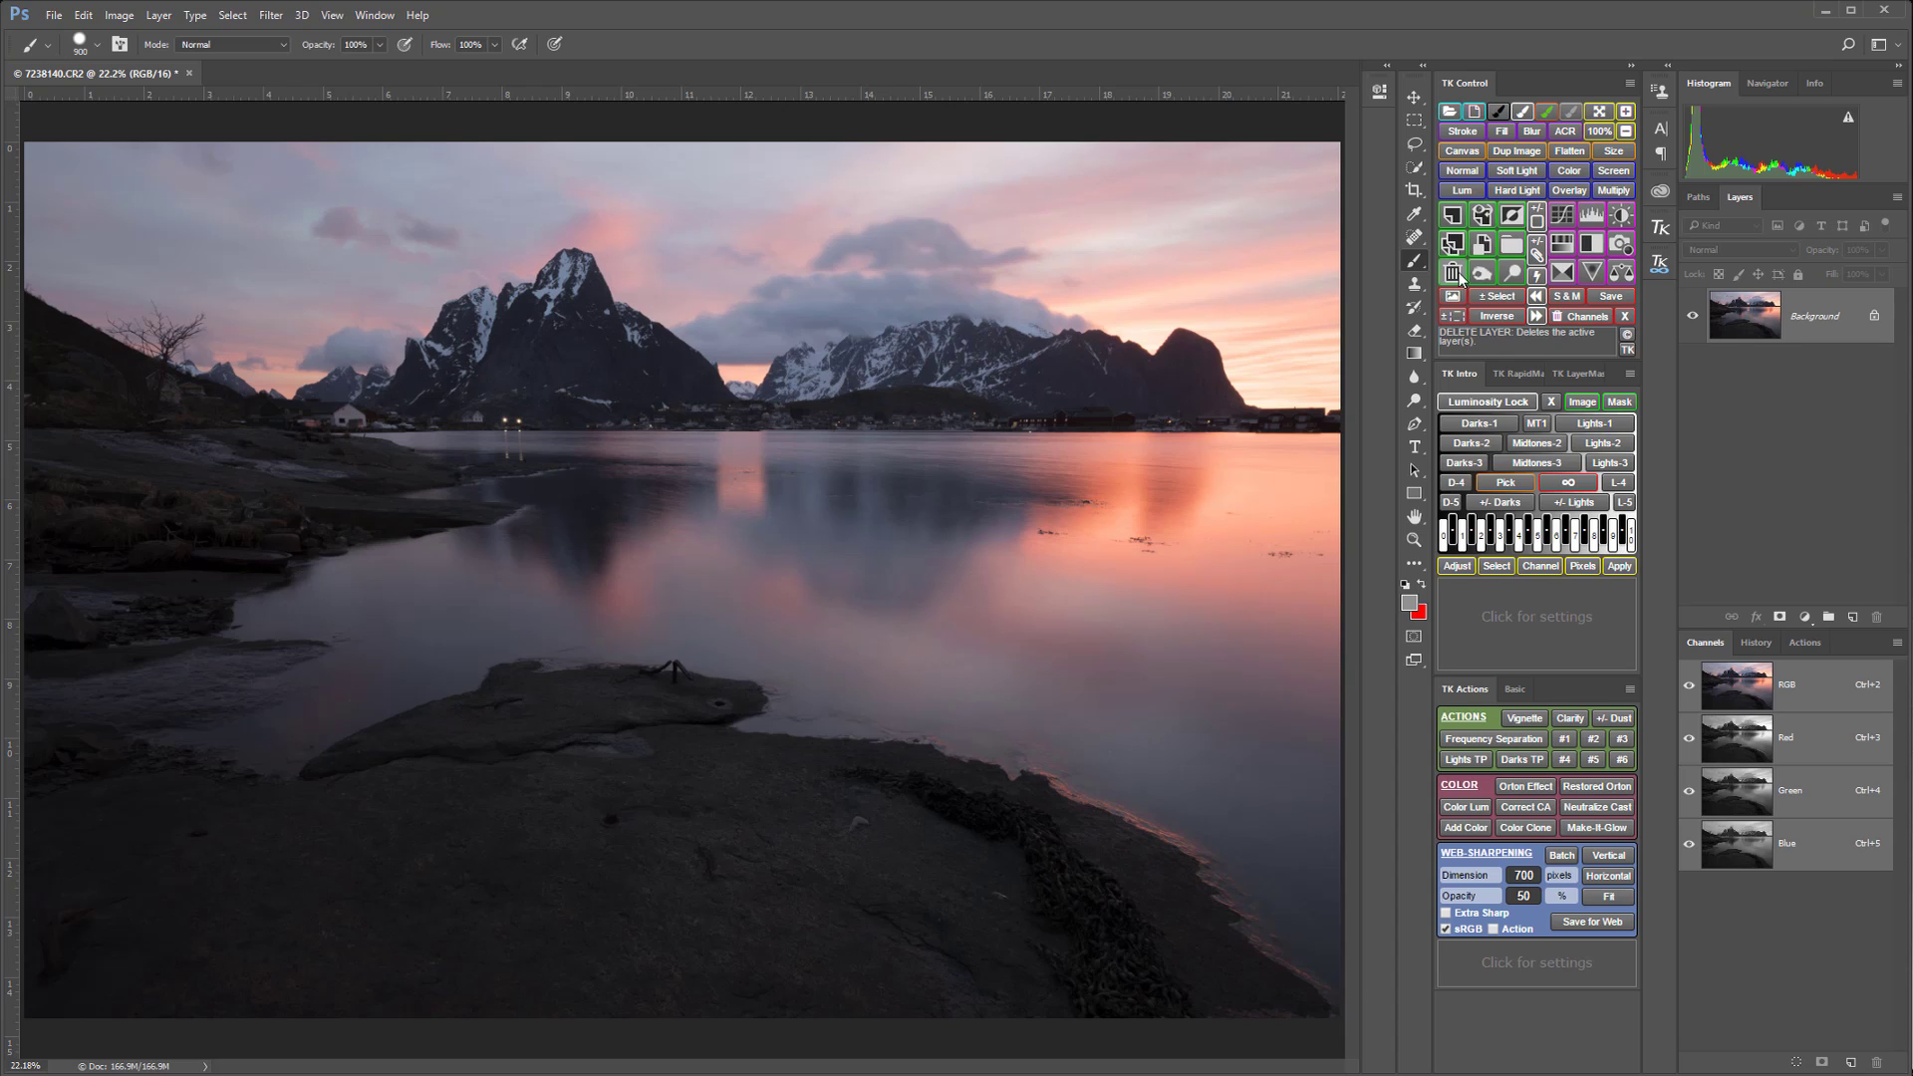
Step: Add a new Levels layer with midtones at 0.56 and invert its mask to black
left_click(1590, 216)
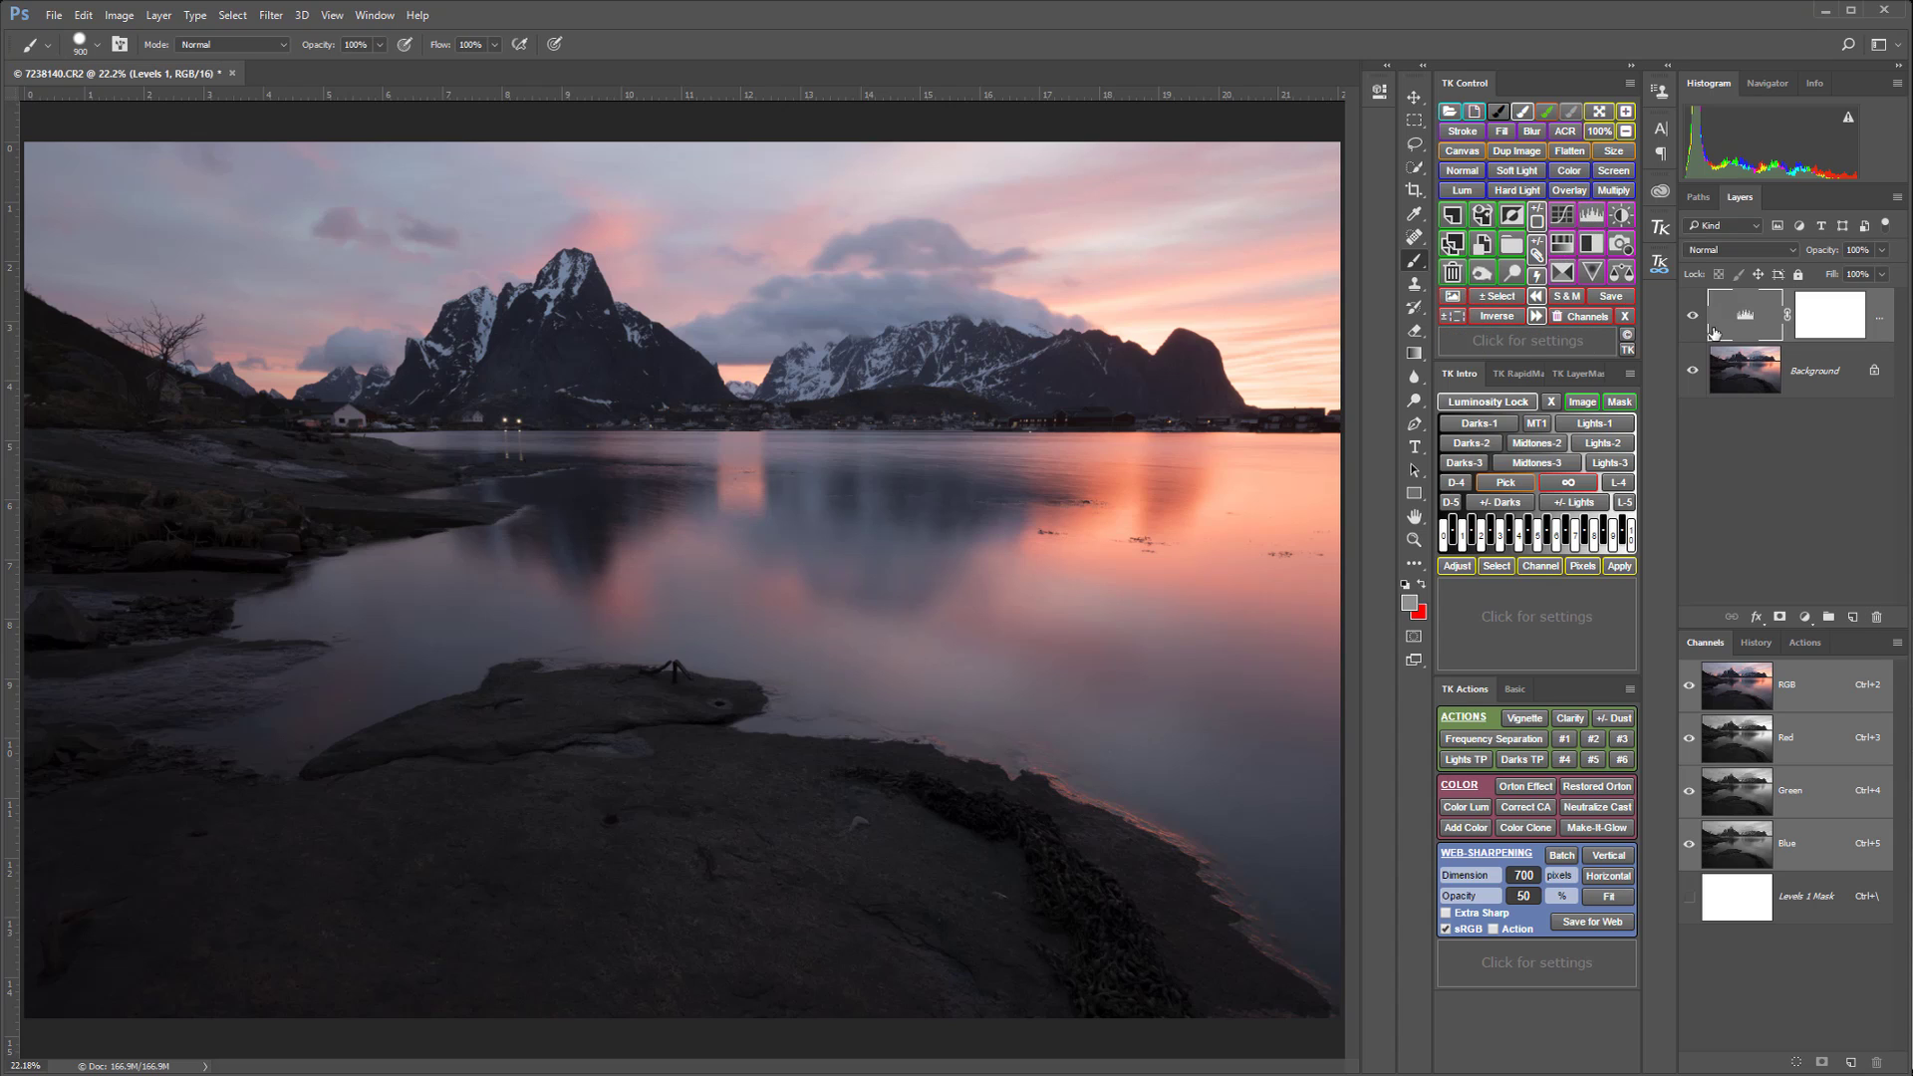
double_click(1747, 317)
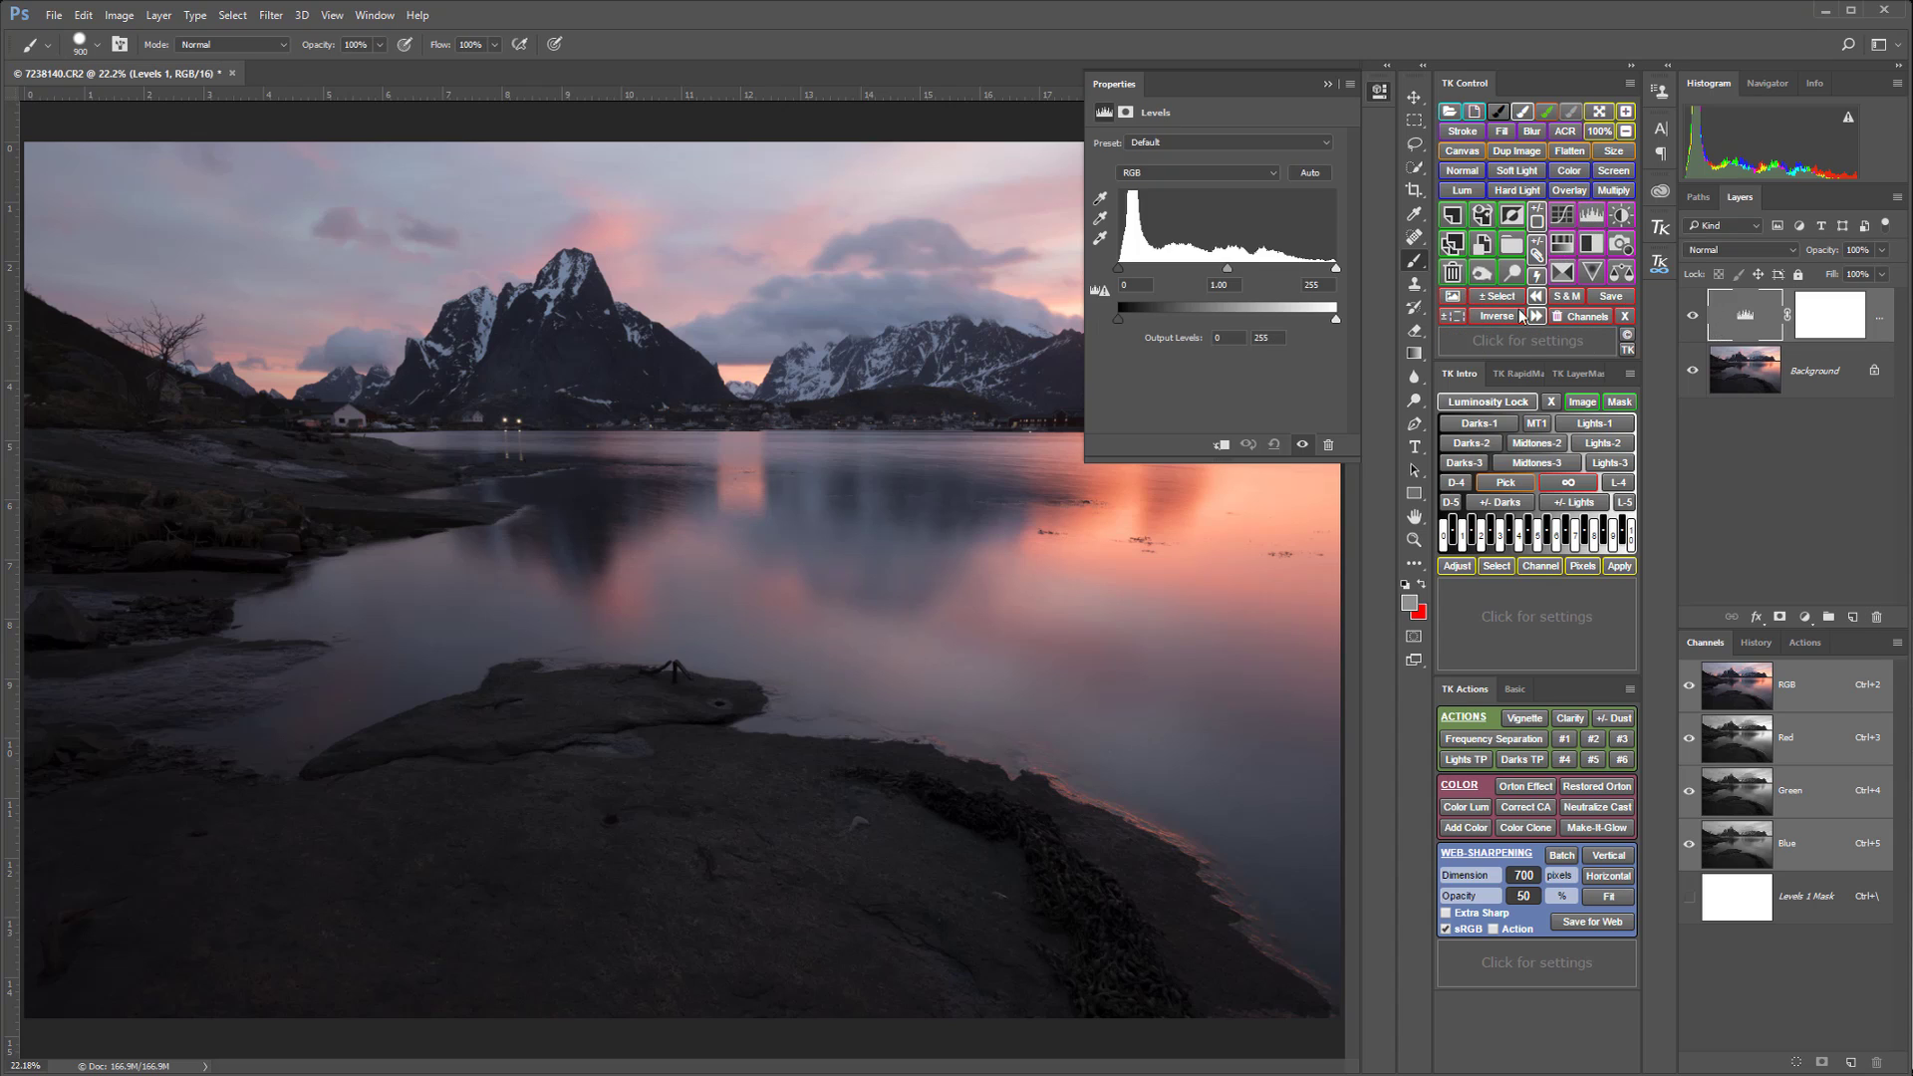
left_click_drag(1227, 267, 1257, 268)
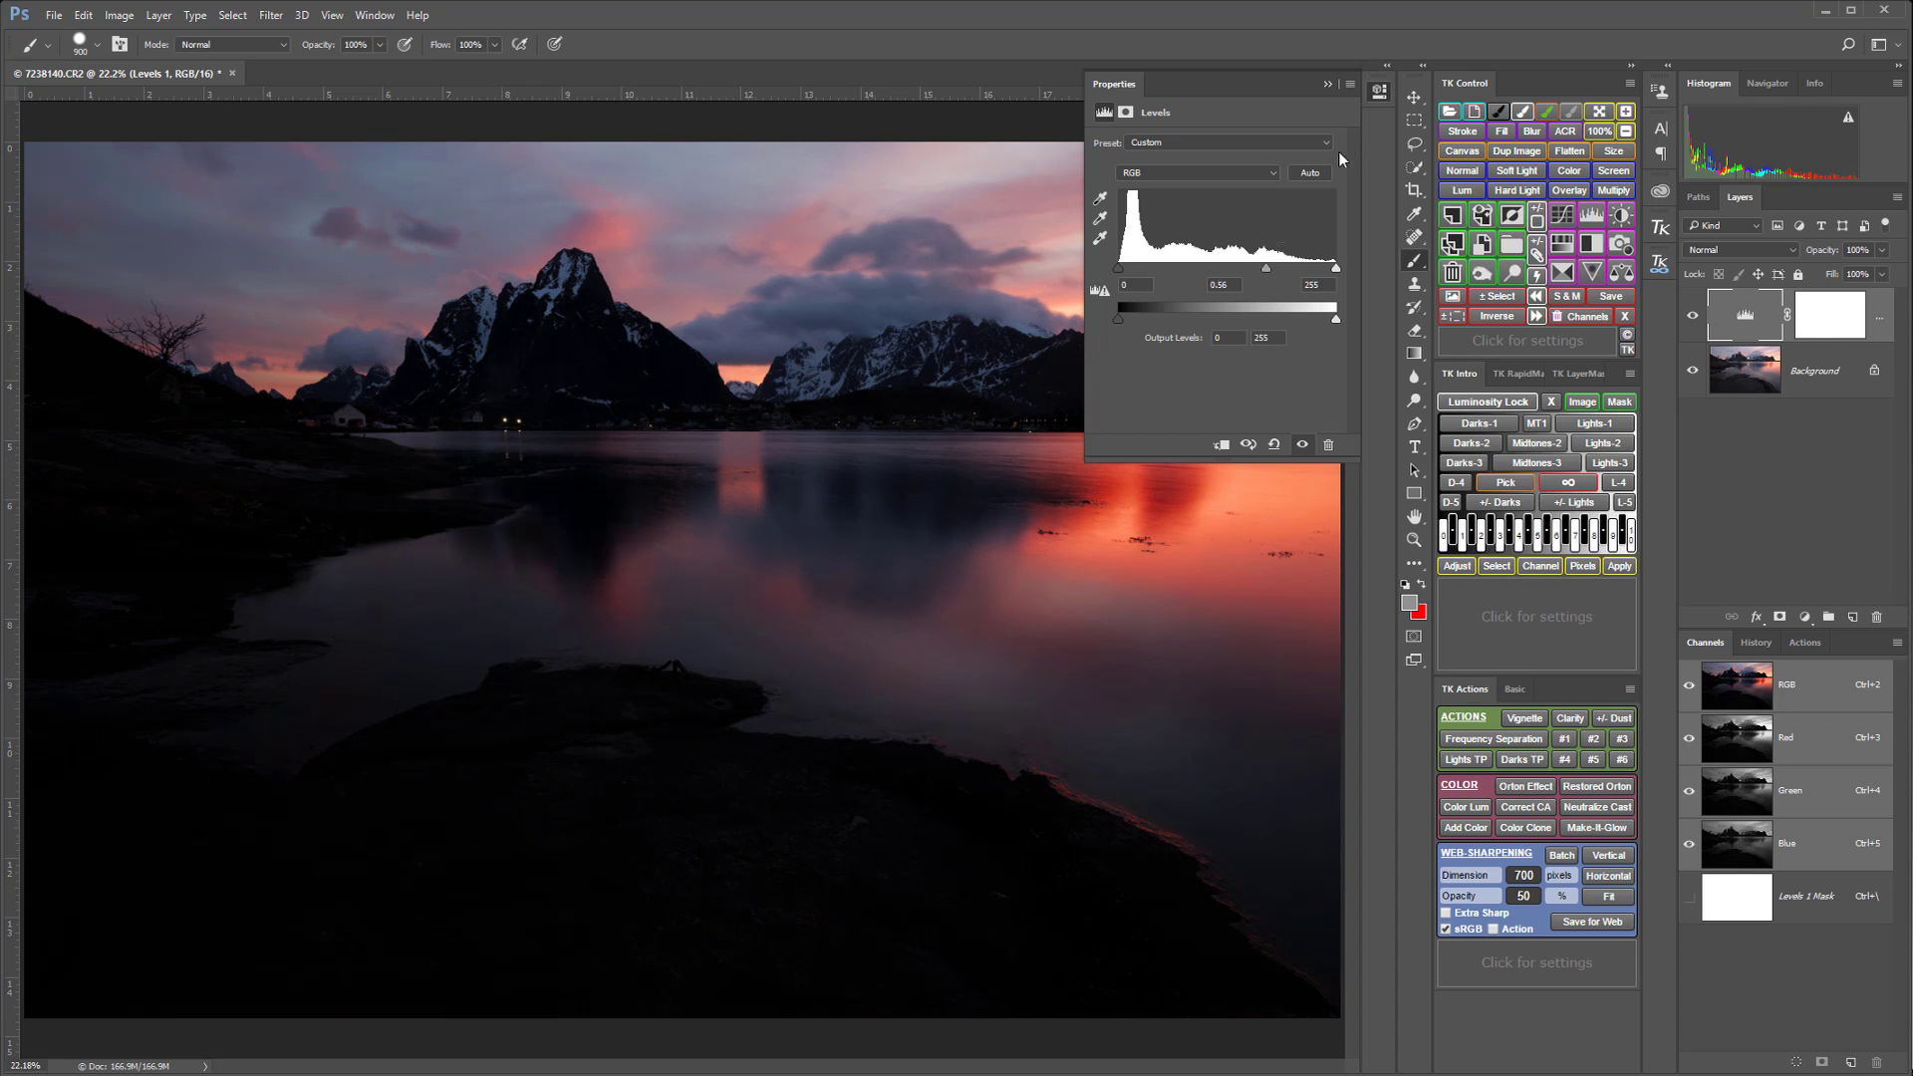
left_click(1379, 91)
left_click(1536, 241)
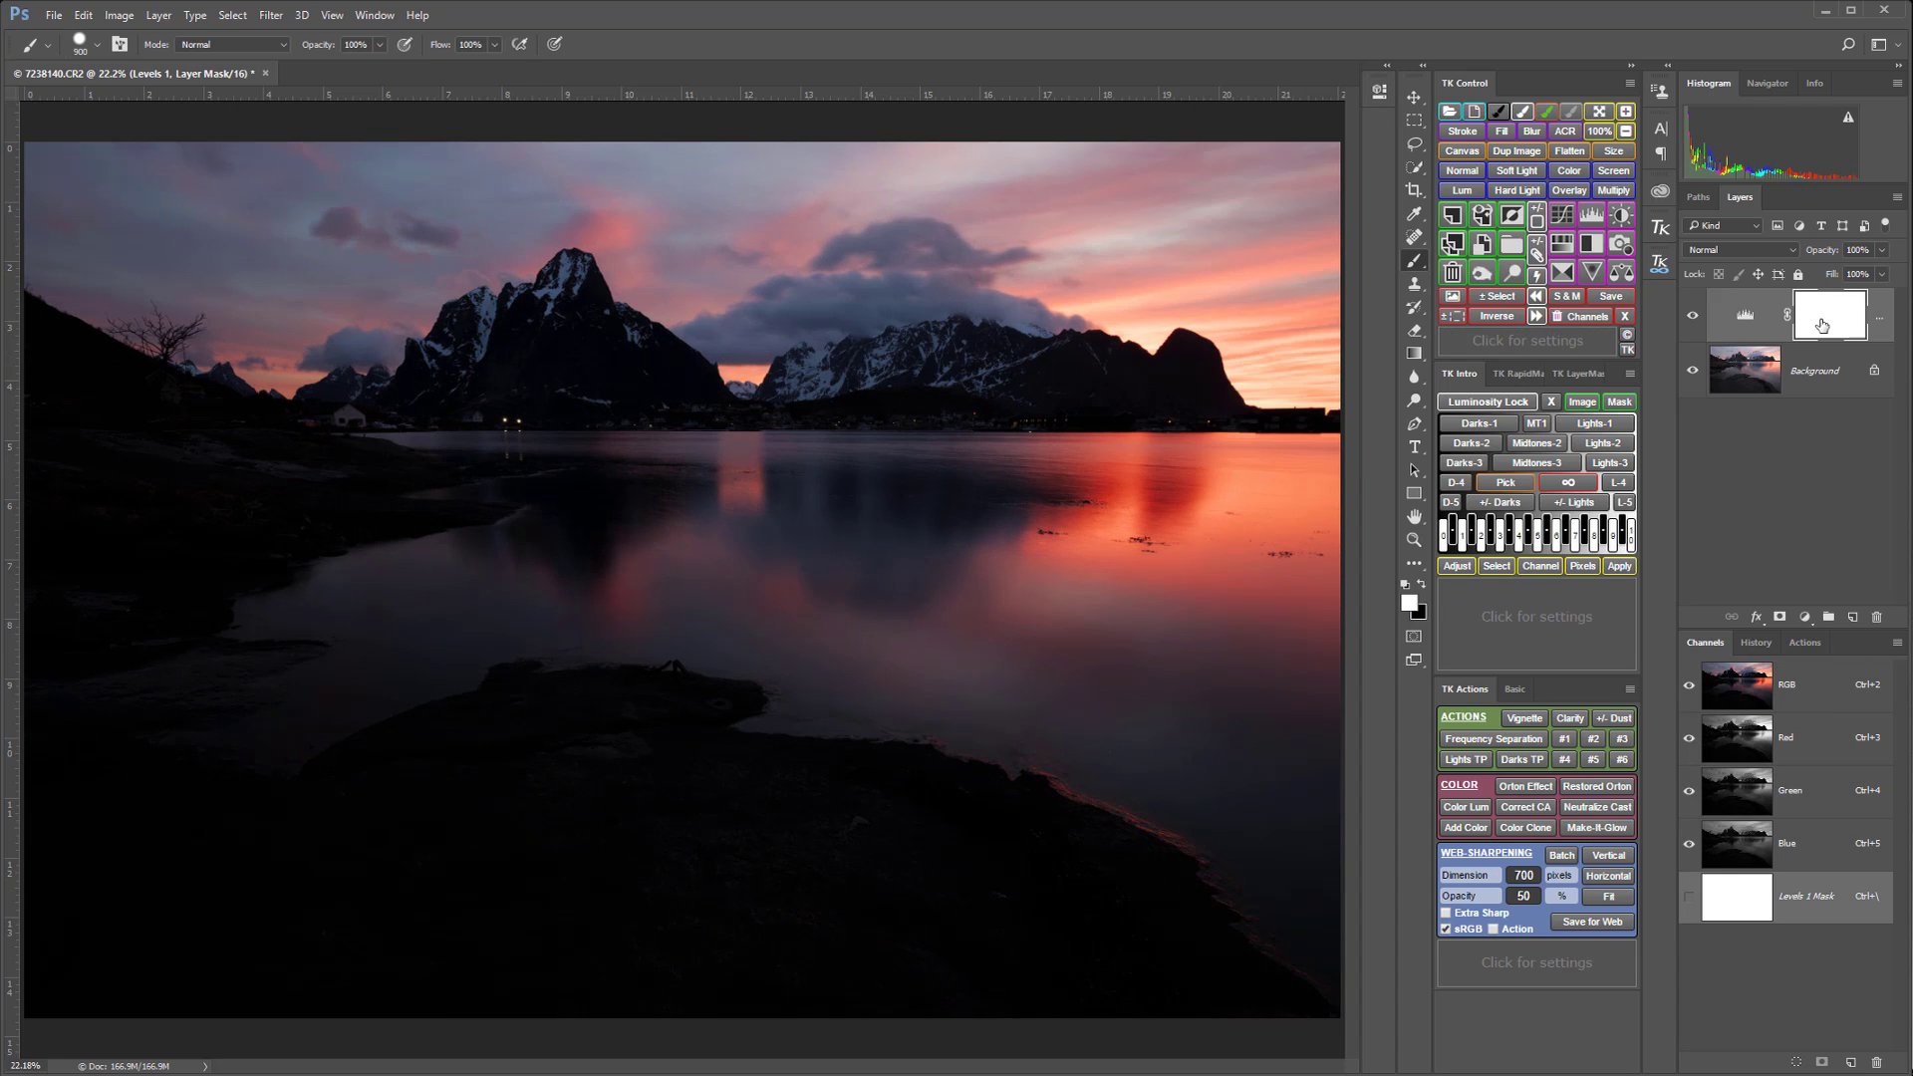
left_click(1519, 221)
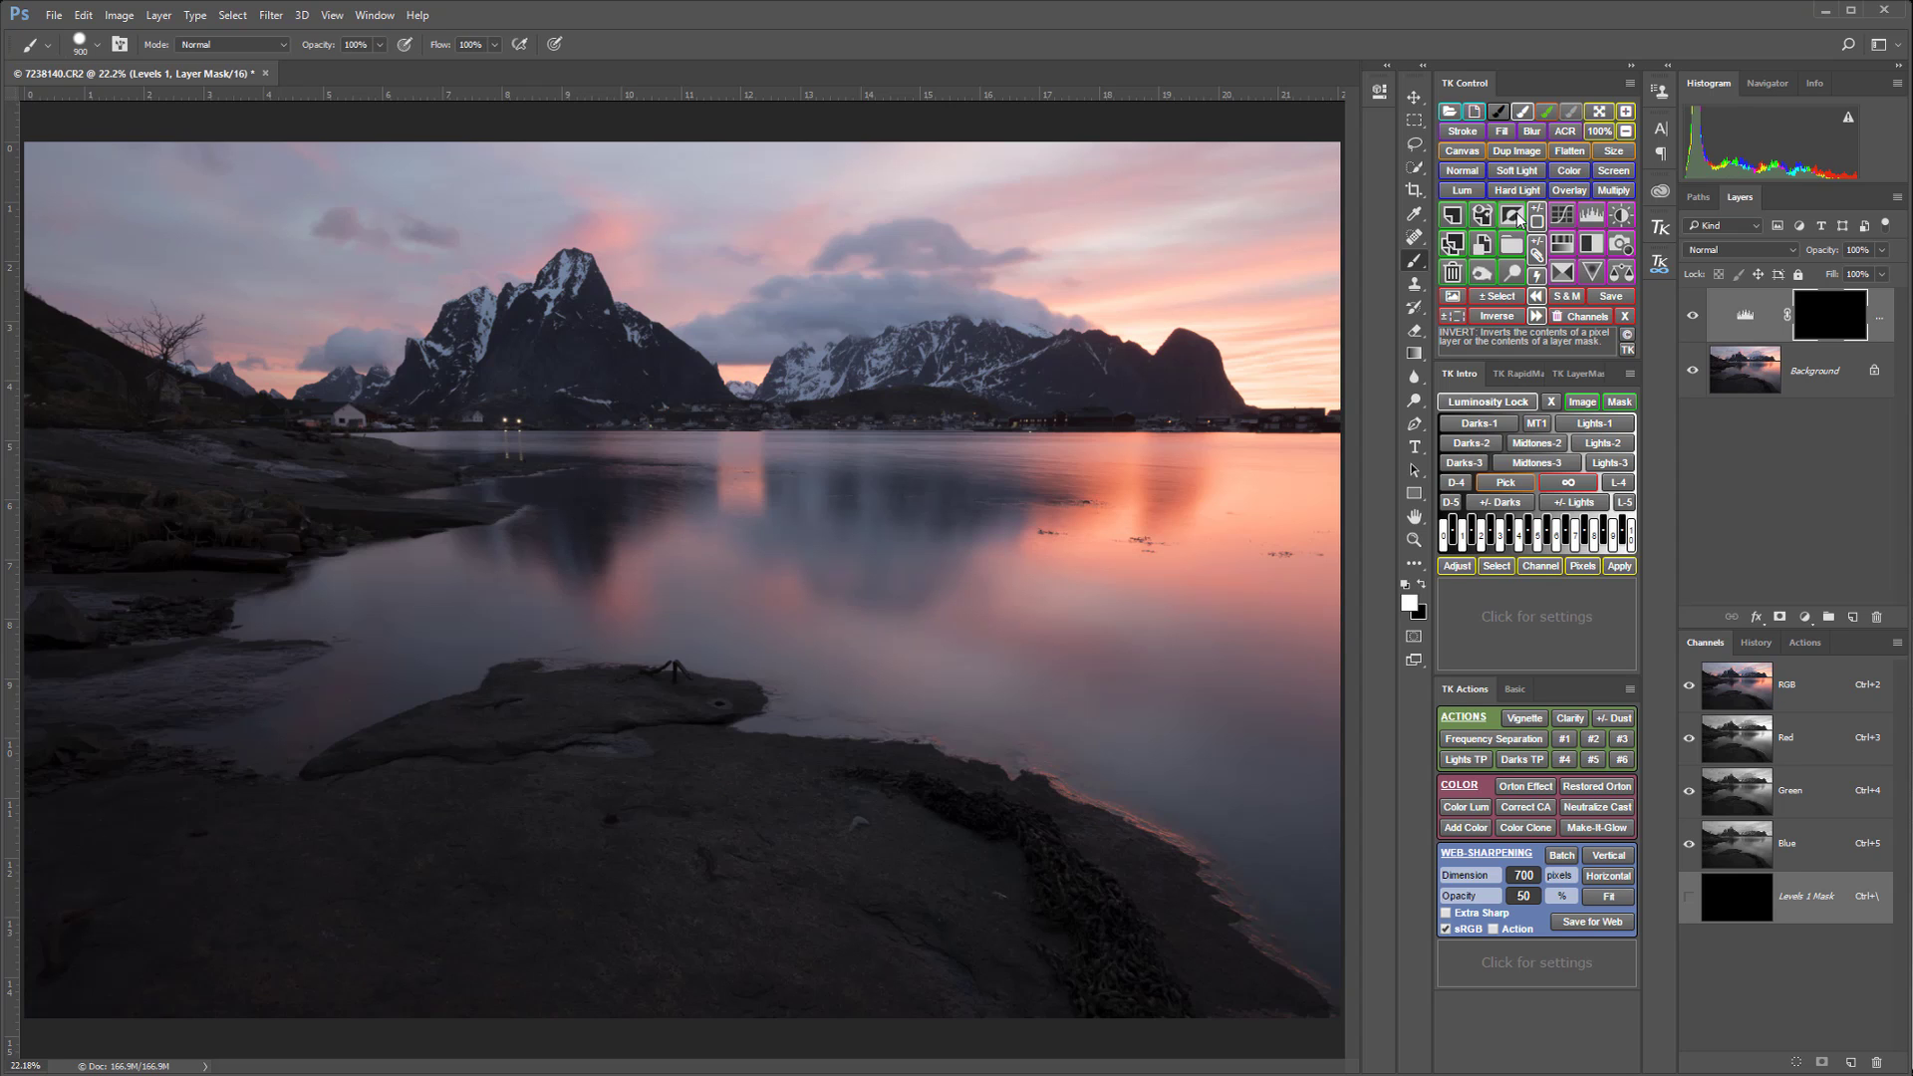
Step: Set brush hardness to 20% and paint white across the sky on the Levels 1 mask
left_click(98, 45)
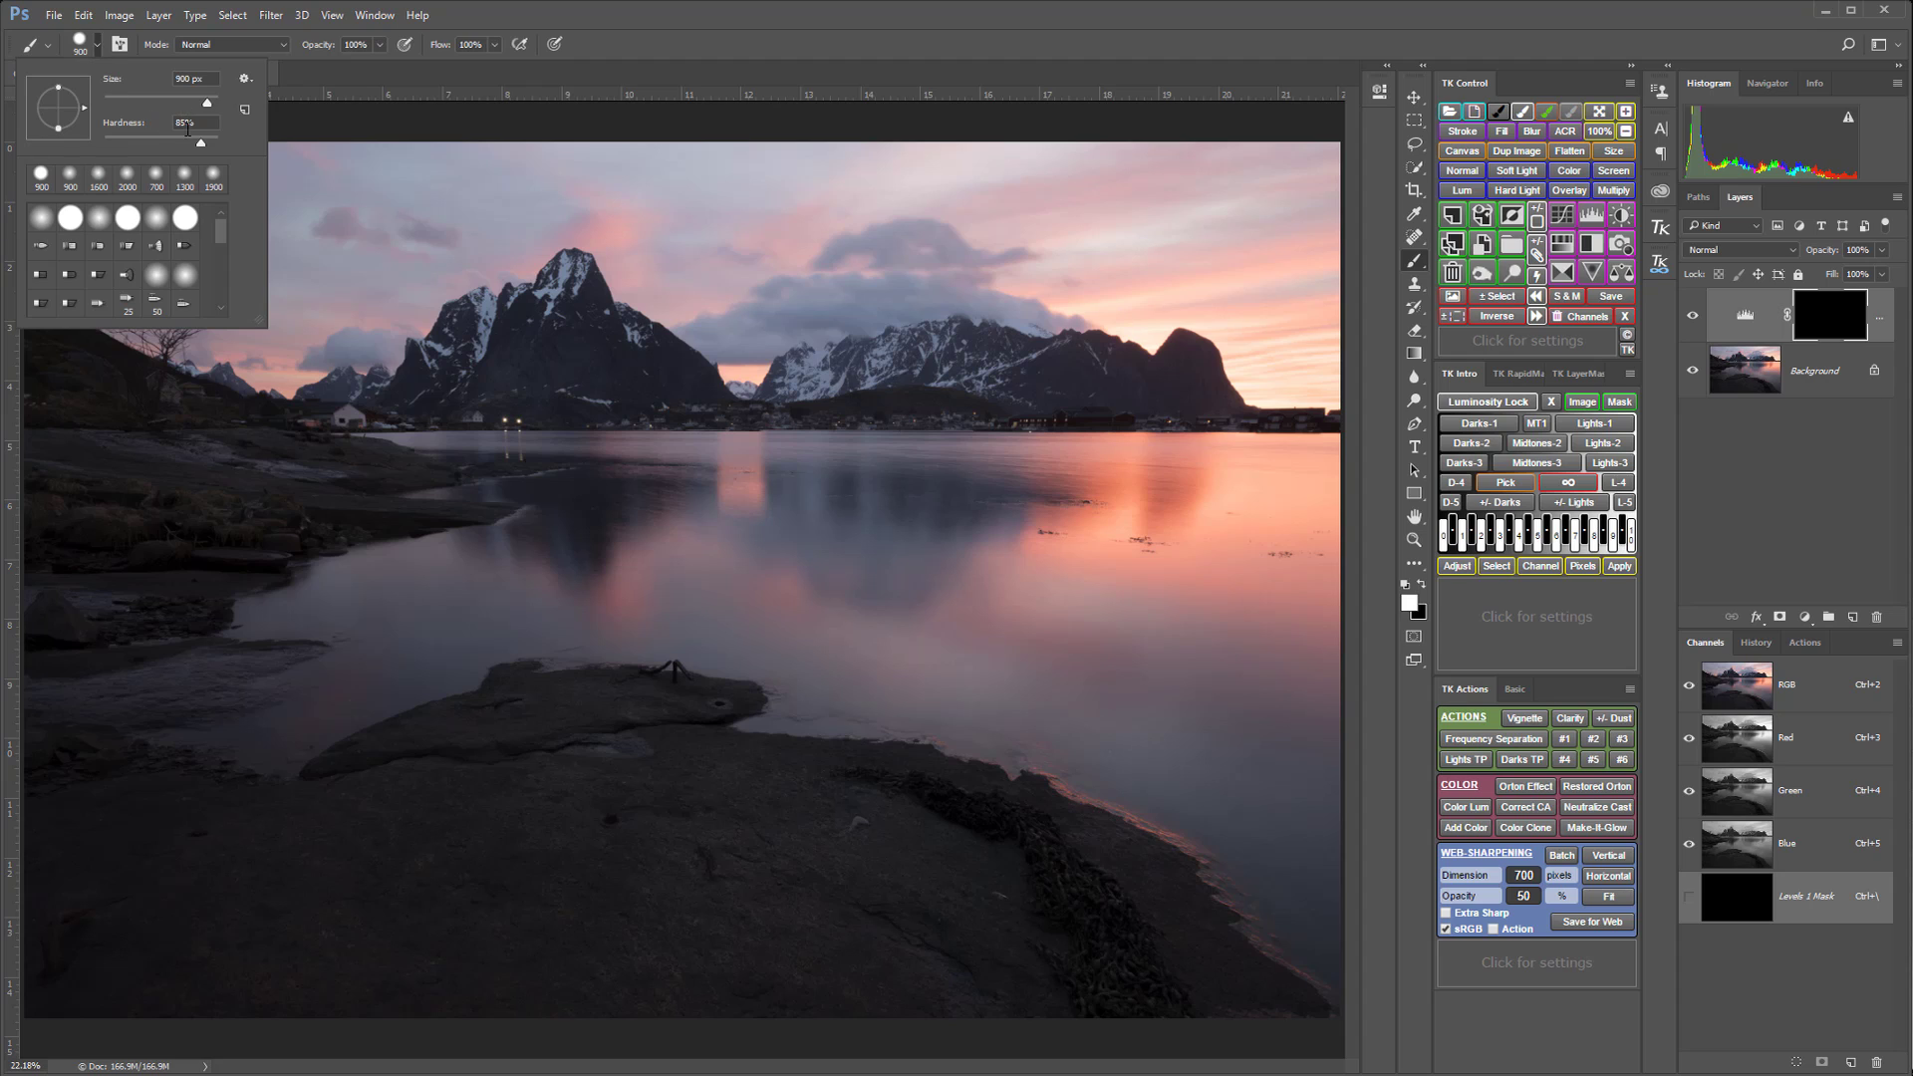
left_click_drag(200, 143, 125, 149)
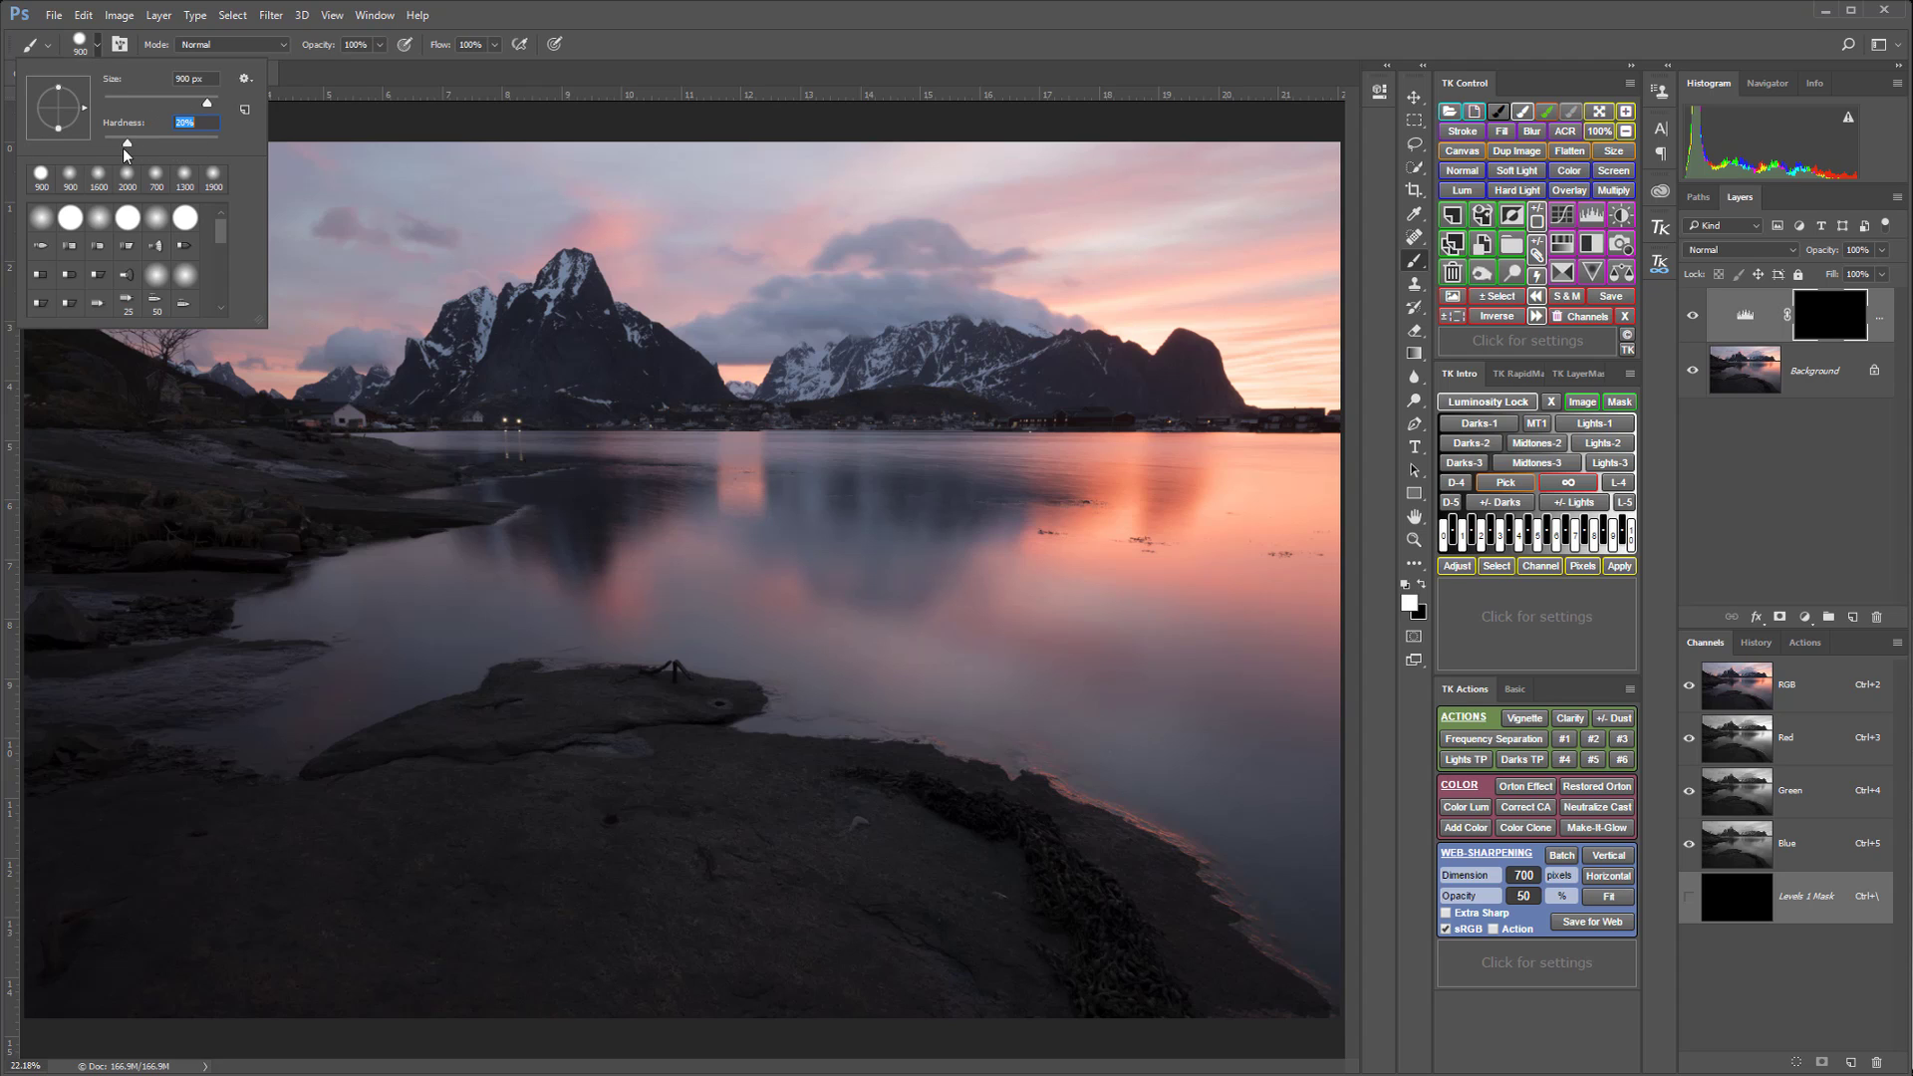
left_click(627, 30)
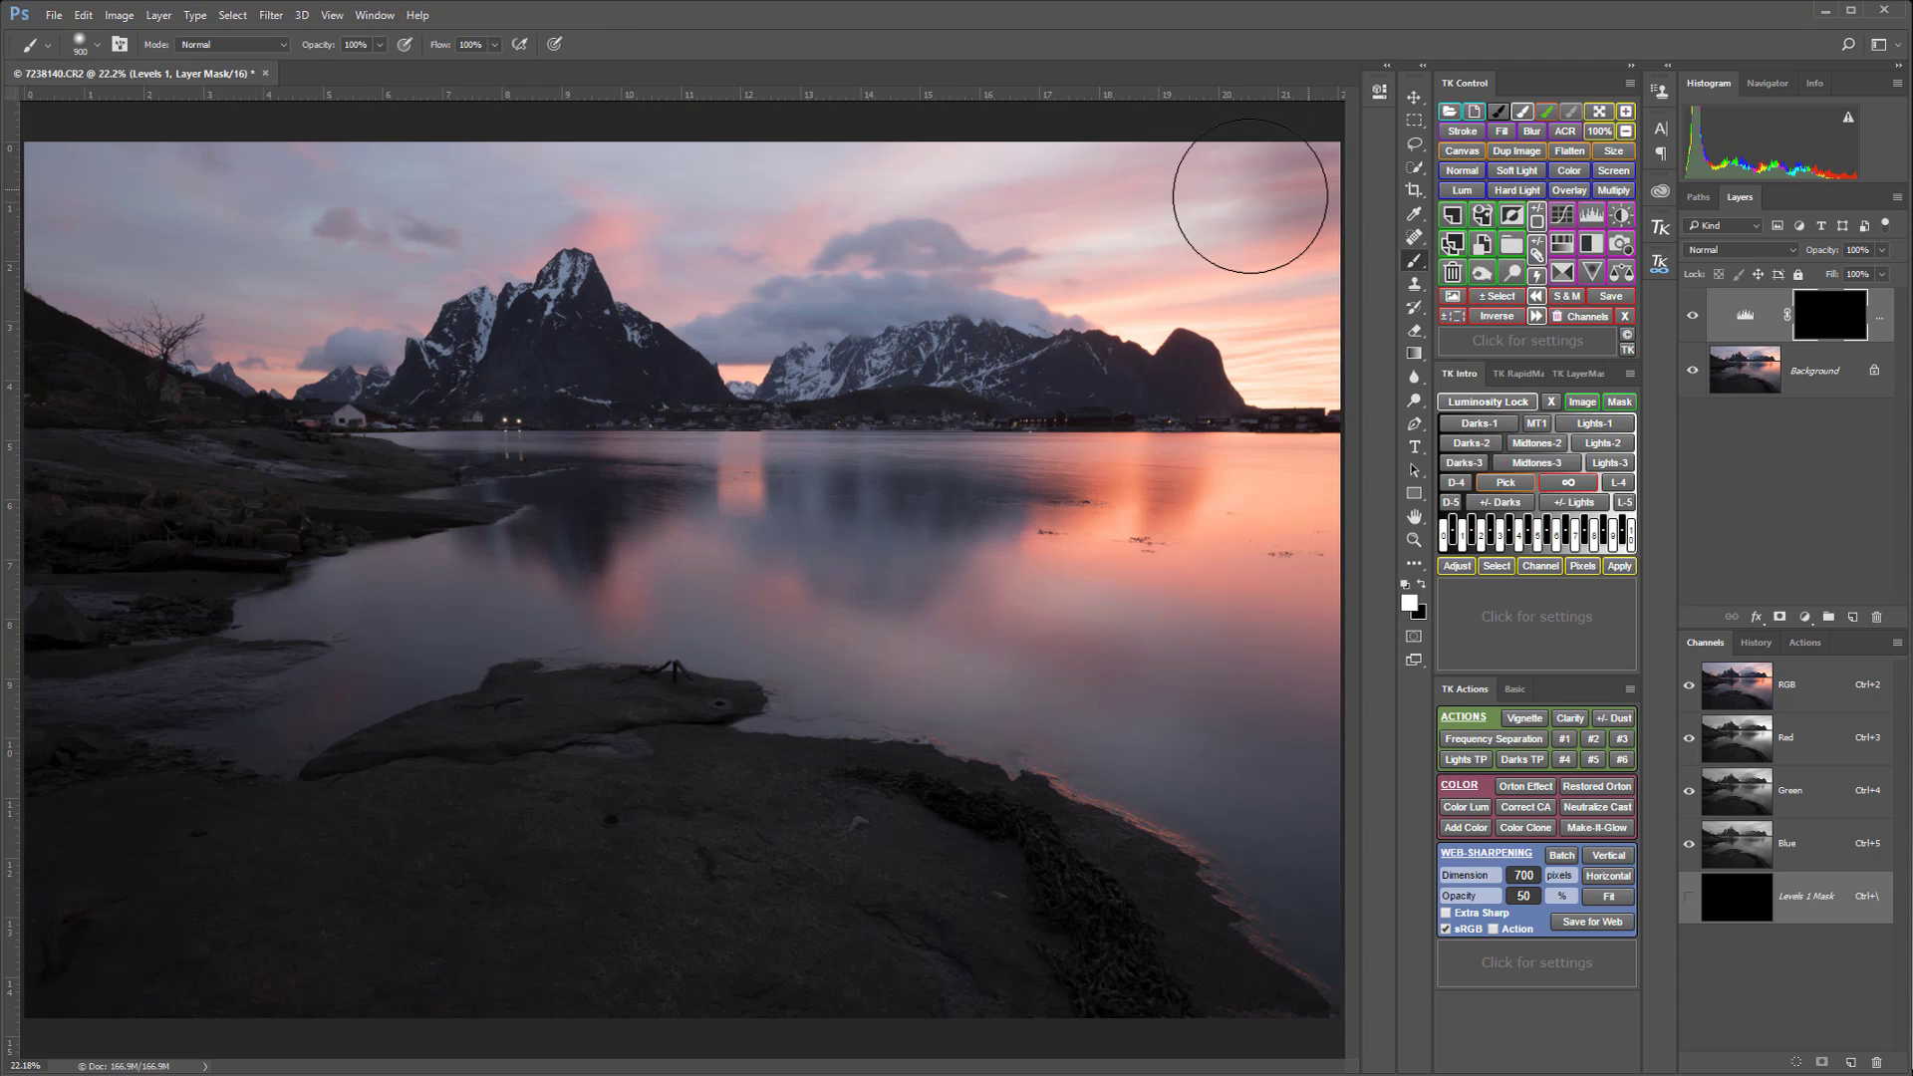
mouse_move(1230, 196)
left_mouse_down()
mouse_move(809, 165)
mouse_move(106, 179)
mouse_move(0, 200)
mouse_move(845, 155)
mouse_move(710, 249)
mouse_move(1217, 238)
mouse_move(1317, 325)
mouse_move(1144, 272)
mouse_move(630, 299)
mouse_move(518, 238)
mouse_move(360, 275)
mouse_move(323, 329)
mouse_move(2, 222)
mouse_move(349, 391)
mouse_move(574, 469)
mouse_move(1296, 499)
mouse_move(1106, 545)
mouse_move(575, 554)
mouse_move(334, 602)
mouse_move(390, 621)
mouse_move(329, 639)
mouse_move(502, 504)
mouse_move(1068, 513)
mouse_move(1288, 545)
mouse_move(972, 651)
mouse_move(1150, 744)
mouse_move(1322, 879)
mouse_move(1246, 680)
mouse_move(842, 640)
mouse_move(800, 610)
mouse_move(1299, 402)
mouse_move(854, 321)
left_mouse_up()
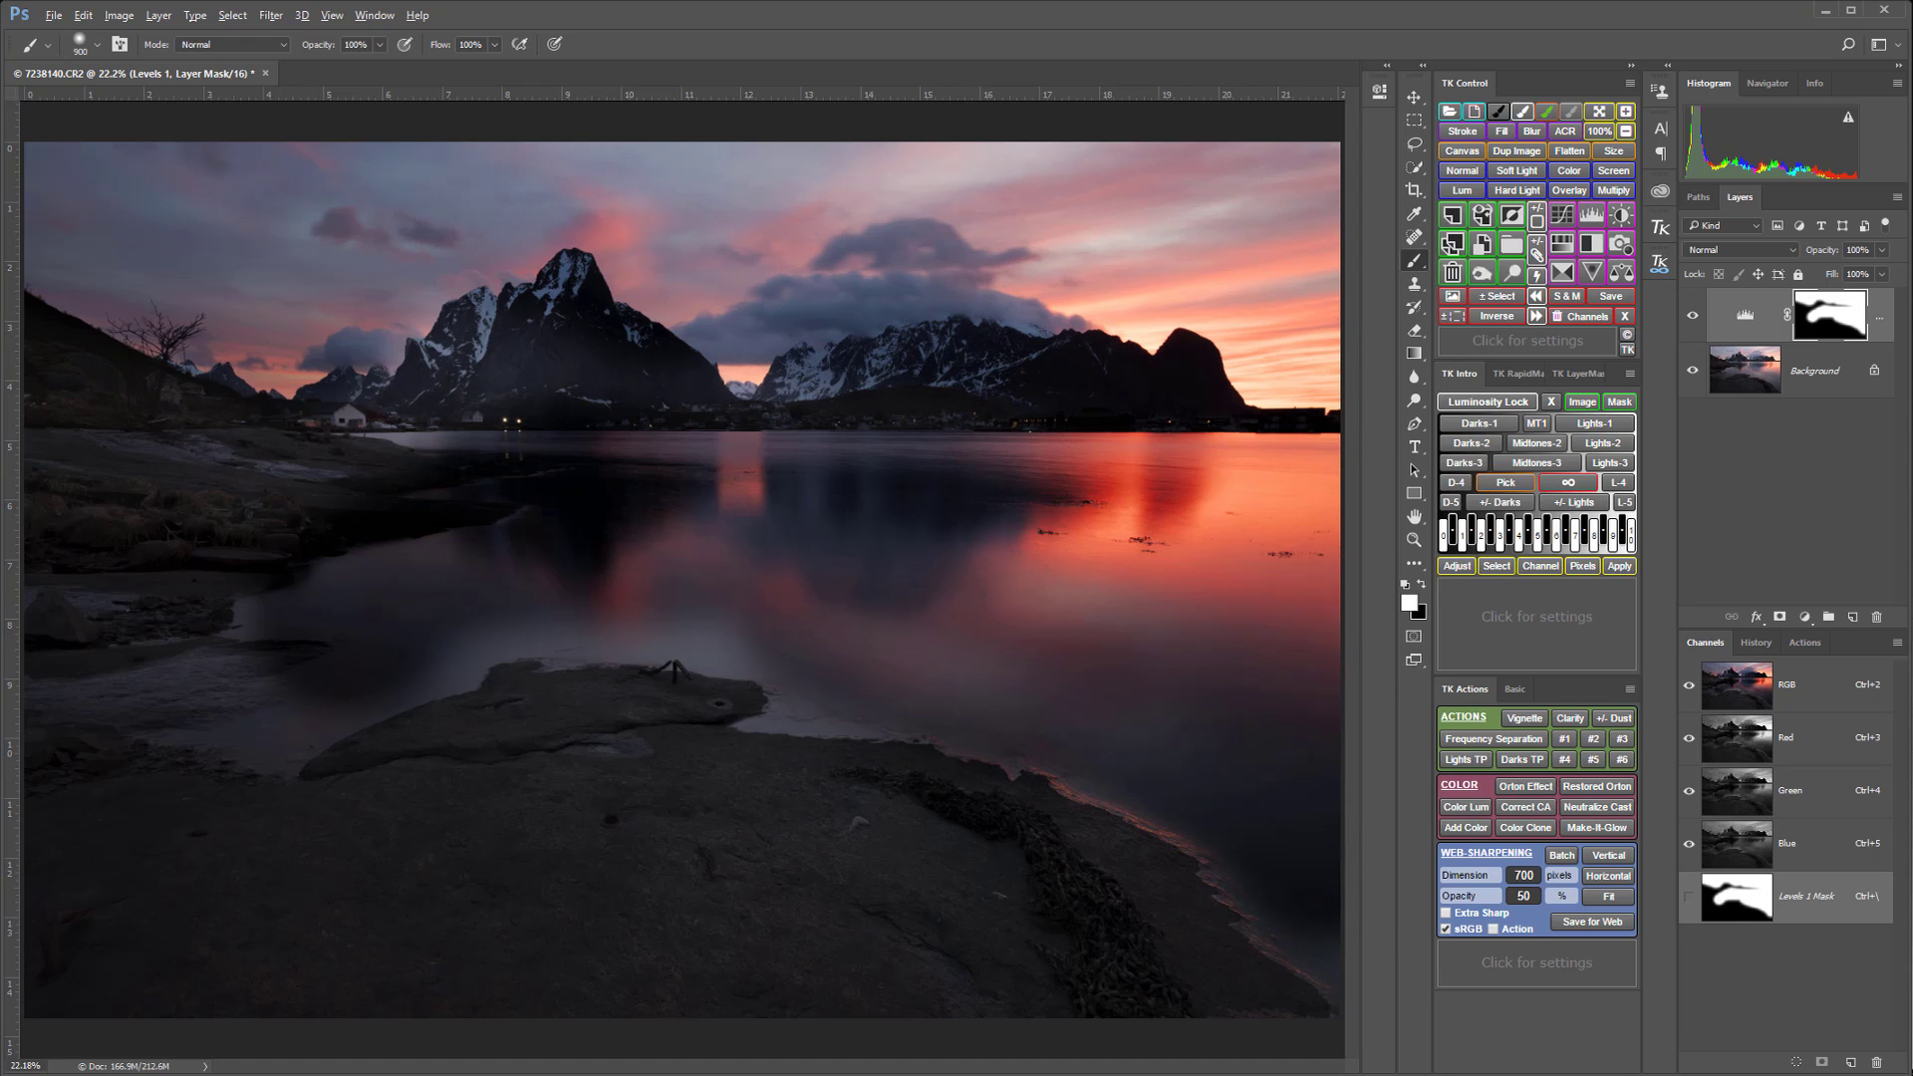
Step: View the Levels 1 mask alone, toggle the layer to compare, and leave it hidden
left_click(1834, 319, "alt")
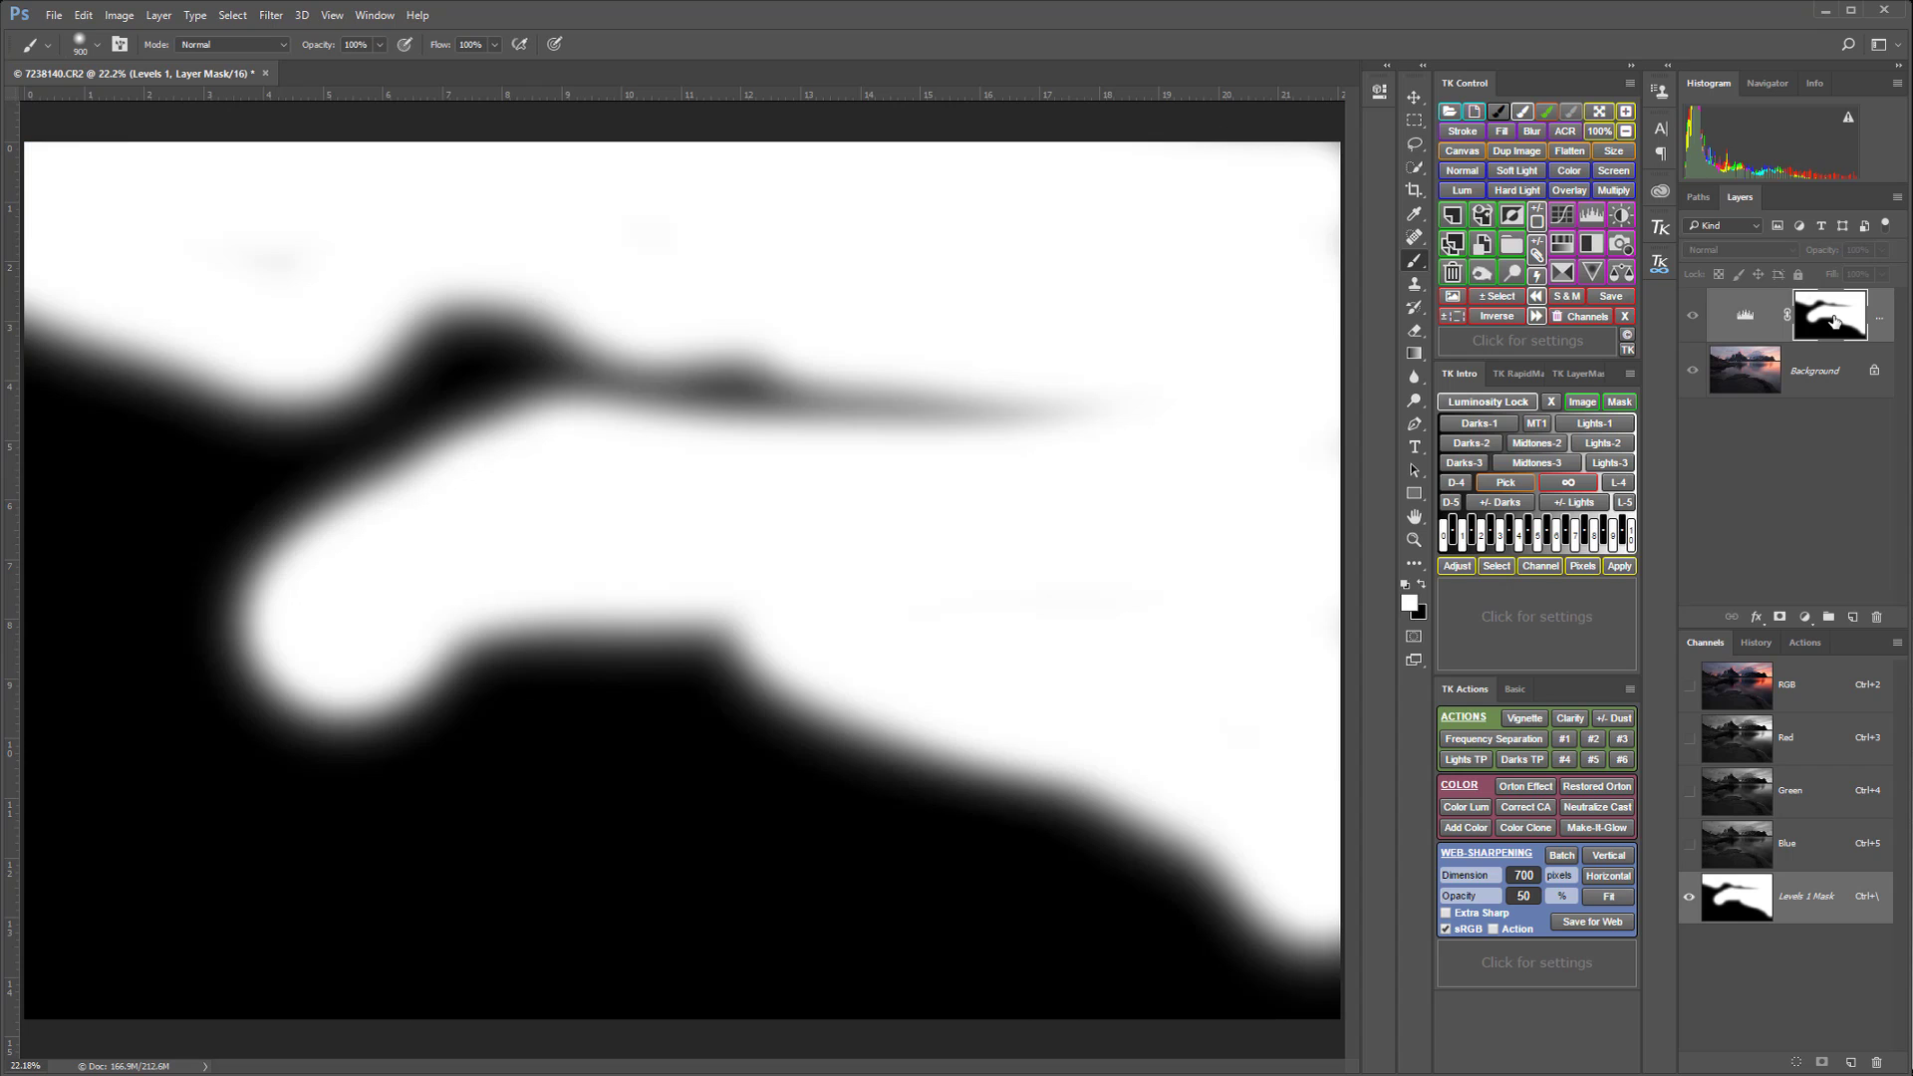
left_click(1834, 319, "alt")
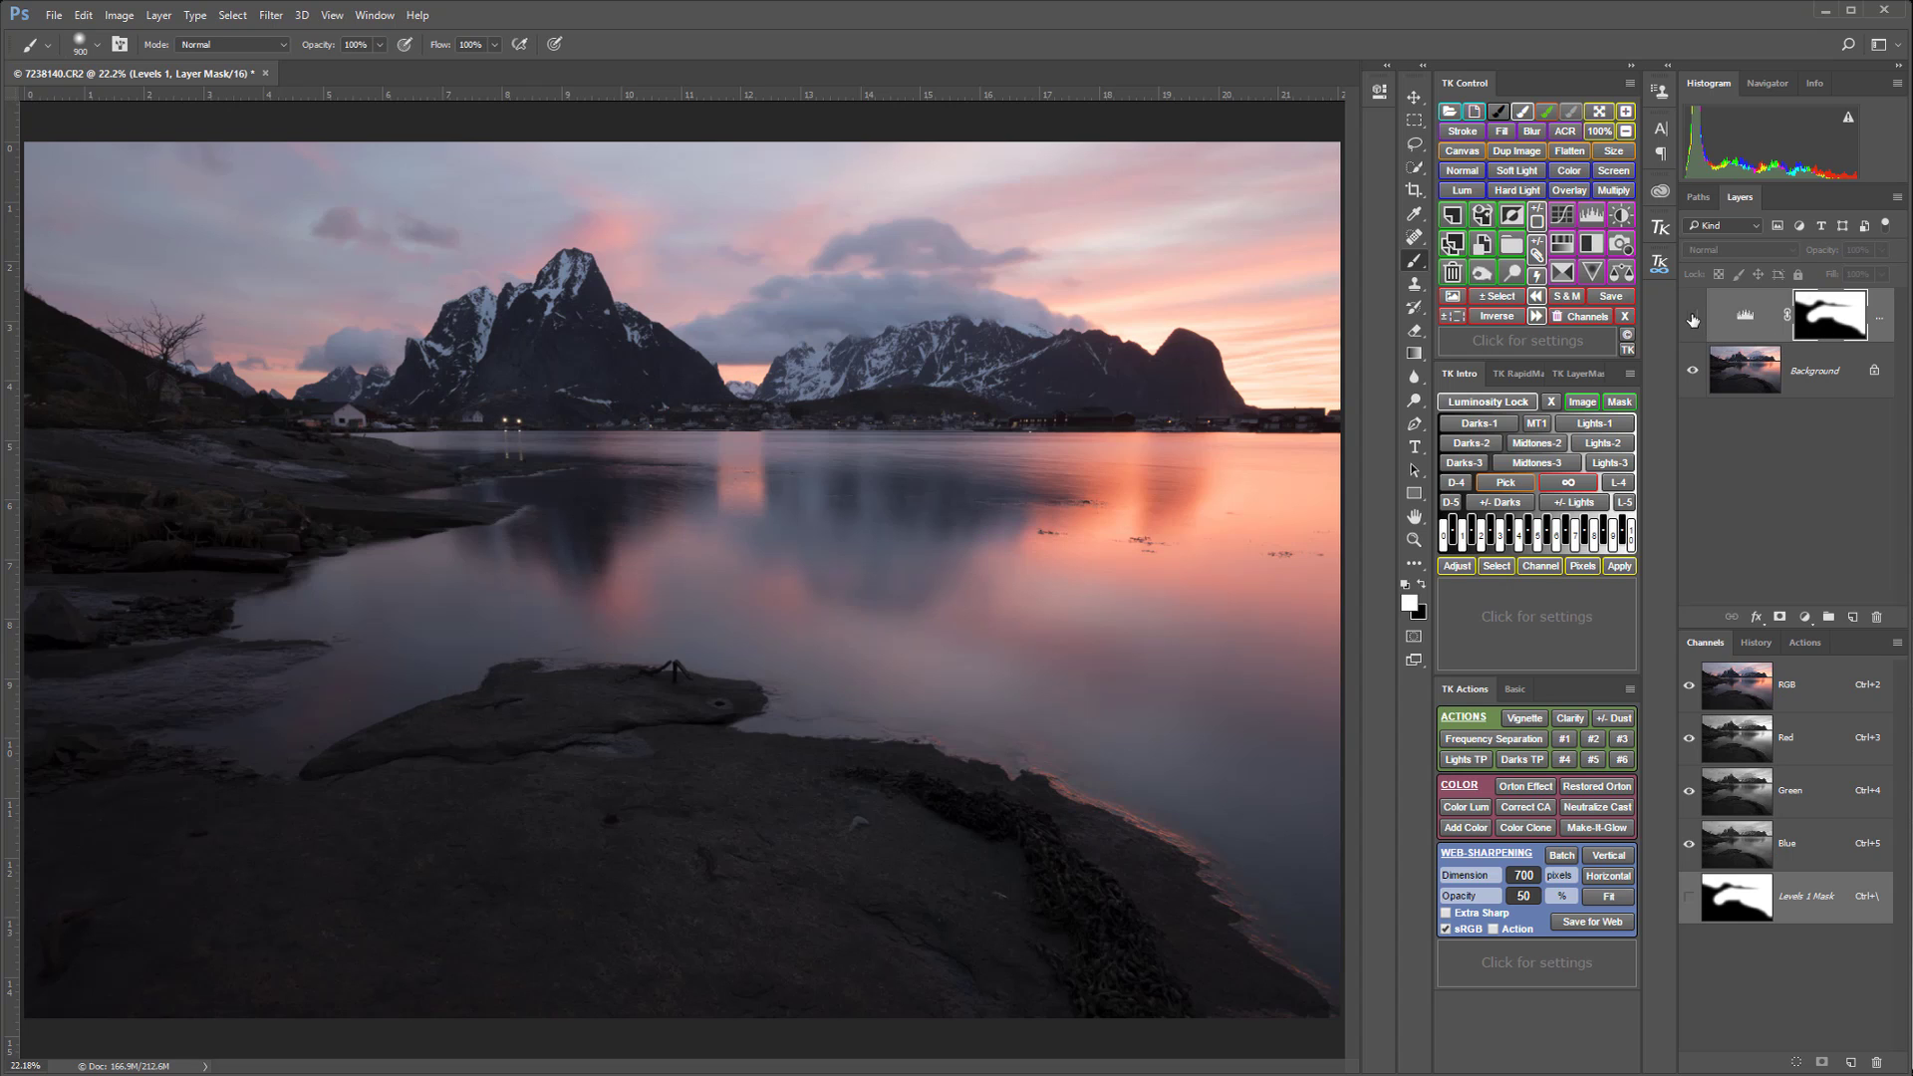
left_click(1692, 319)
left_click(1693, 319)
left_click(1692, 319)
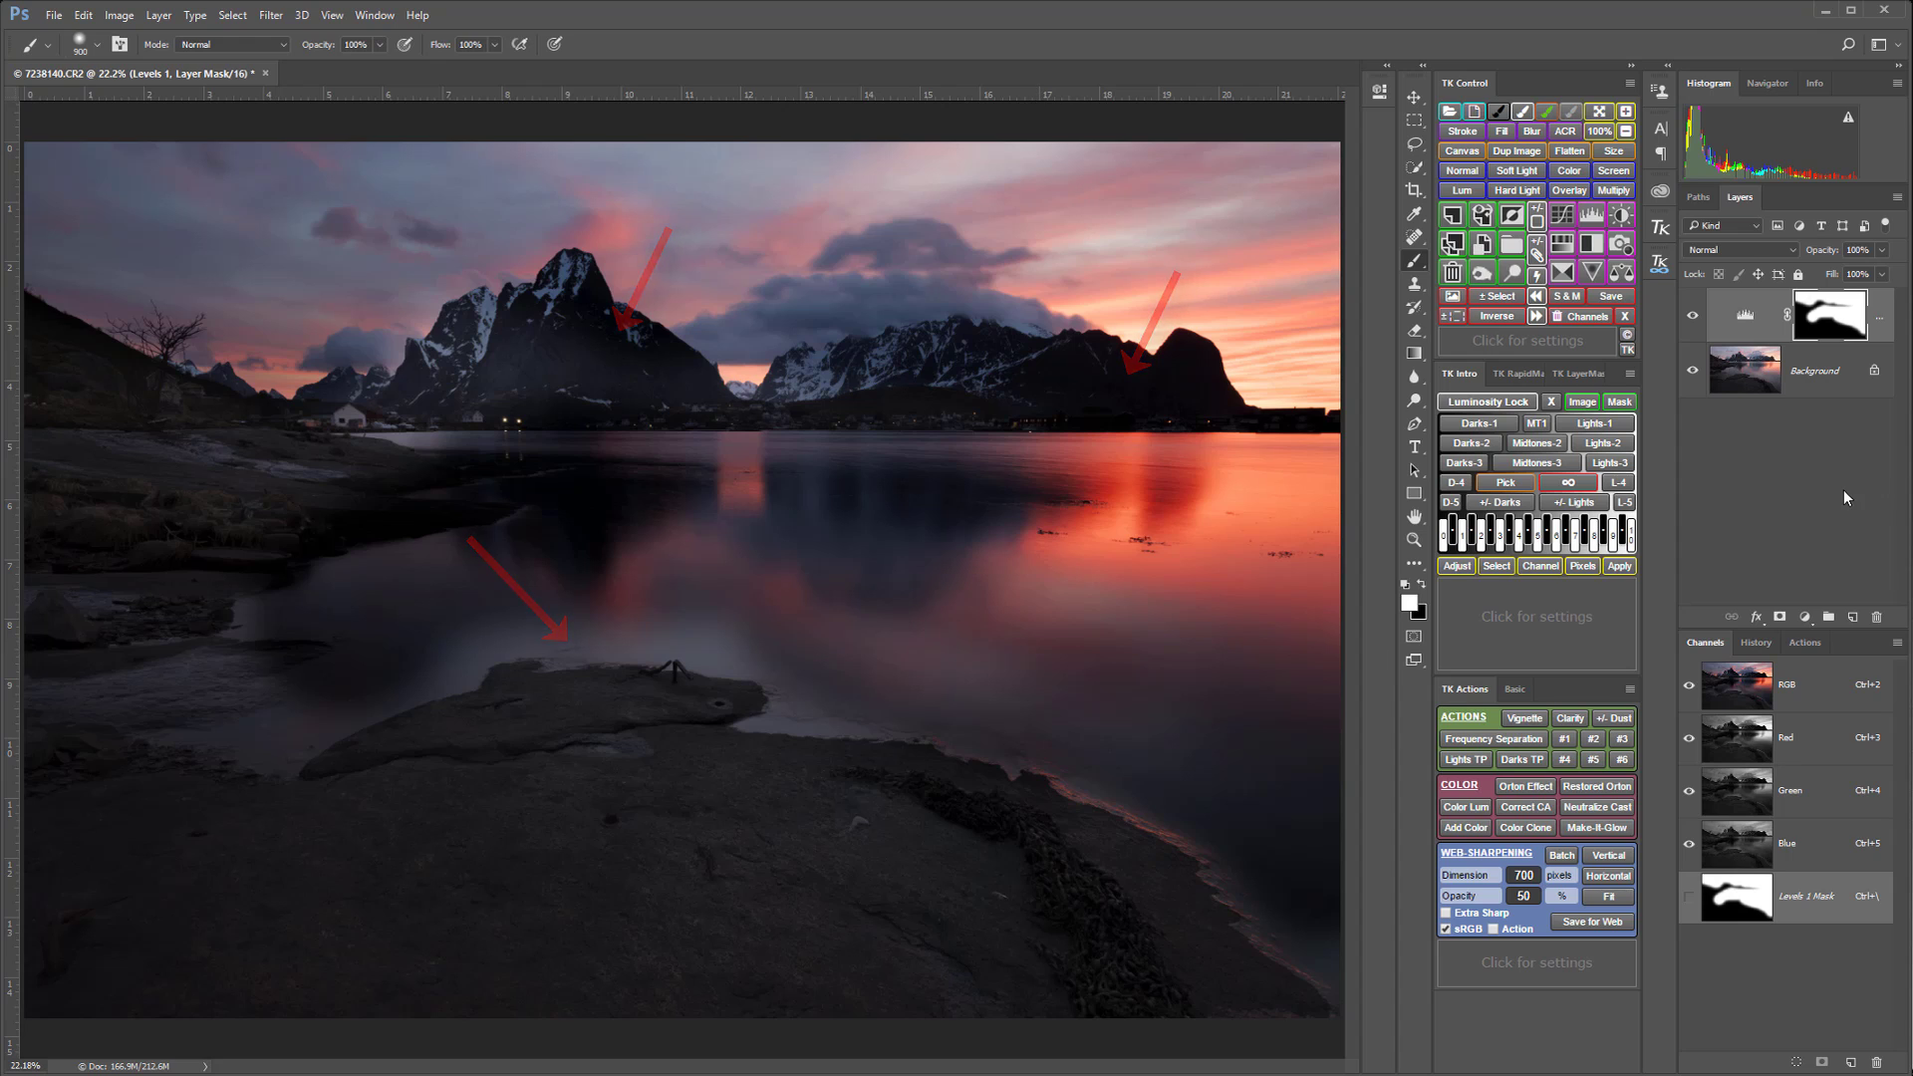
left_click(1692, 319)
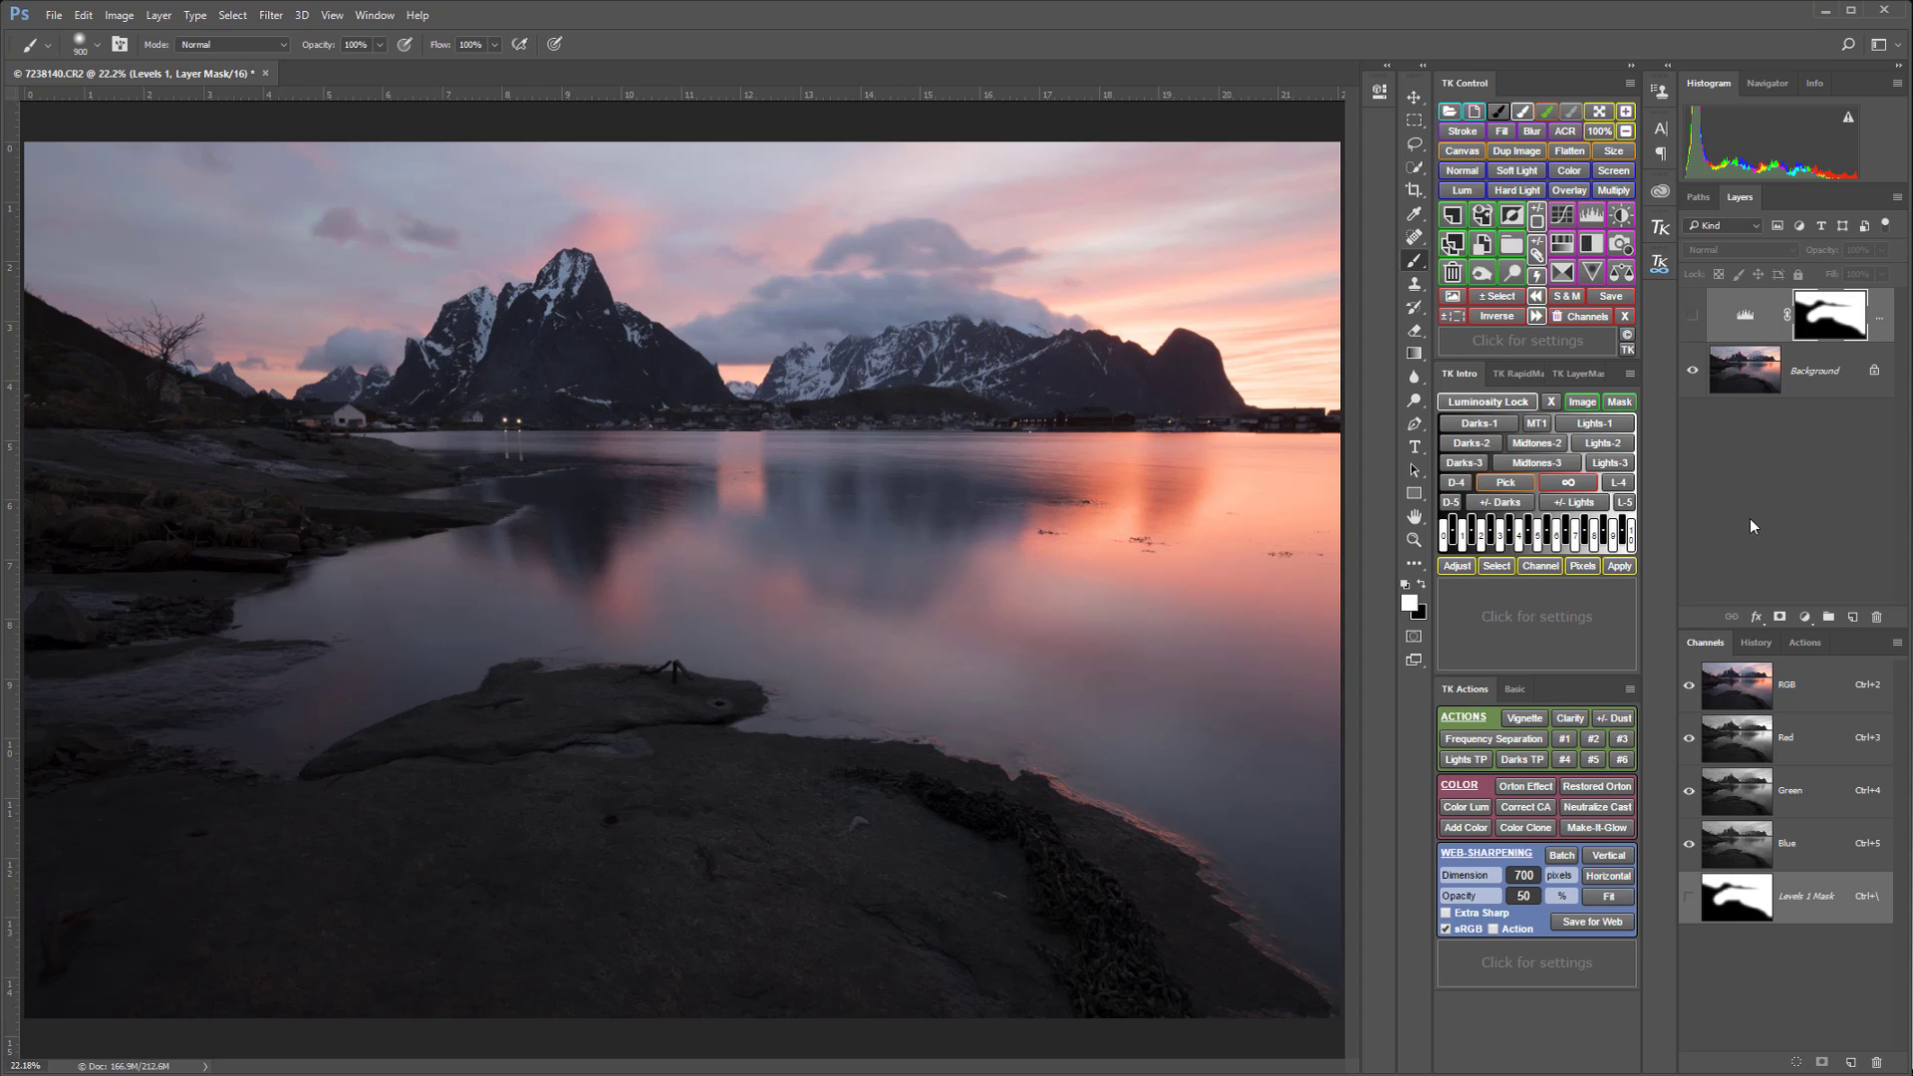
Step: Create a Lights-1 luminosity mask in the TK panel and open its Adjust list
mouse_move(1605, 427)
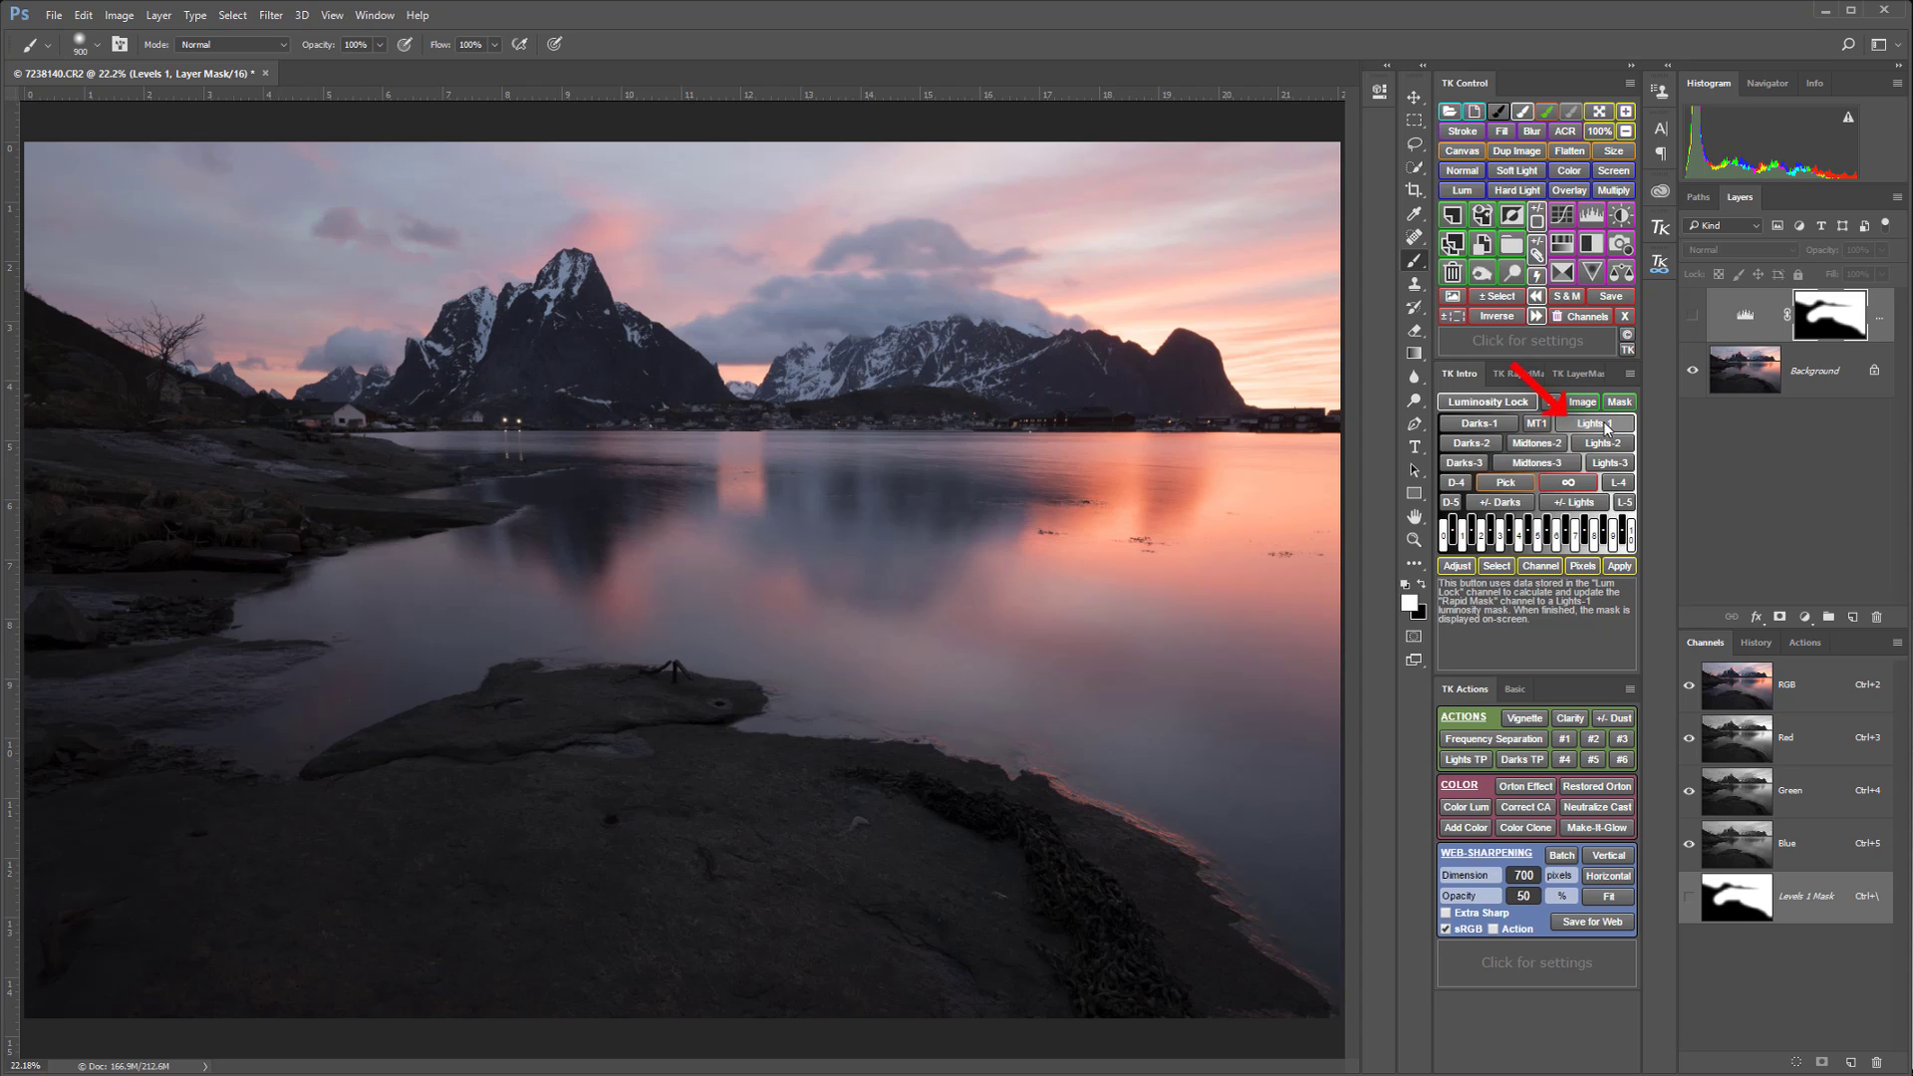
left_click(1606, 426)
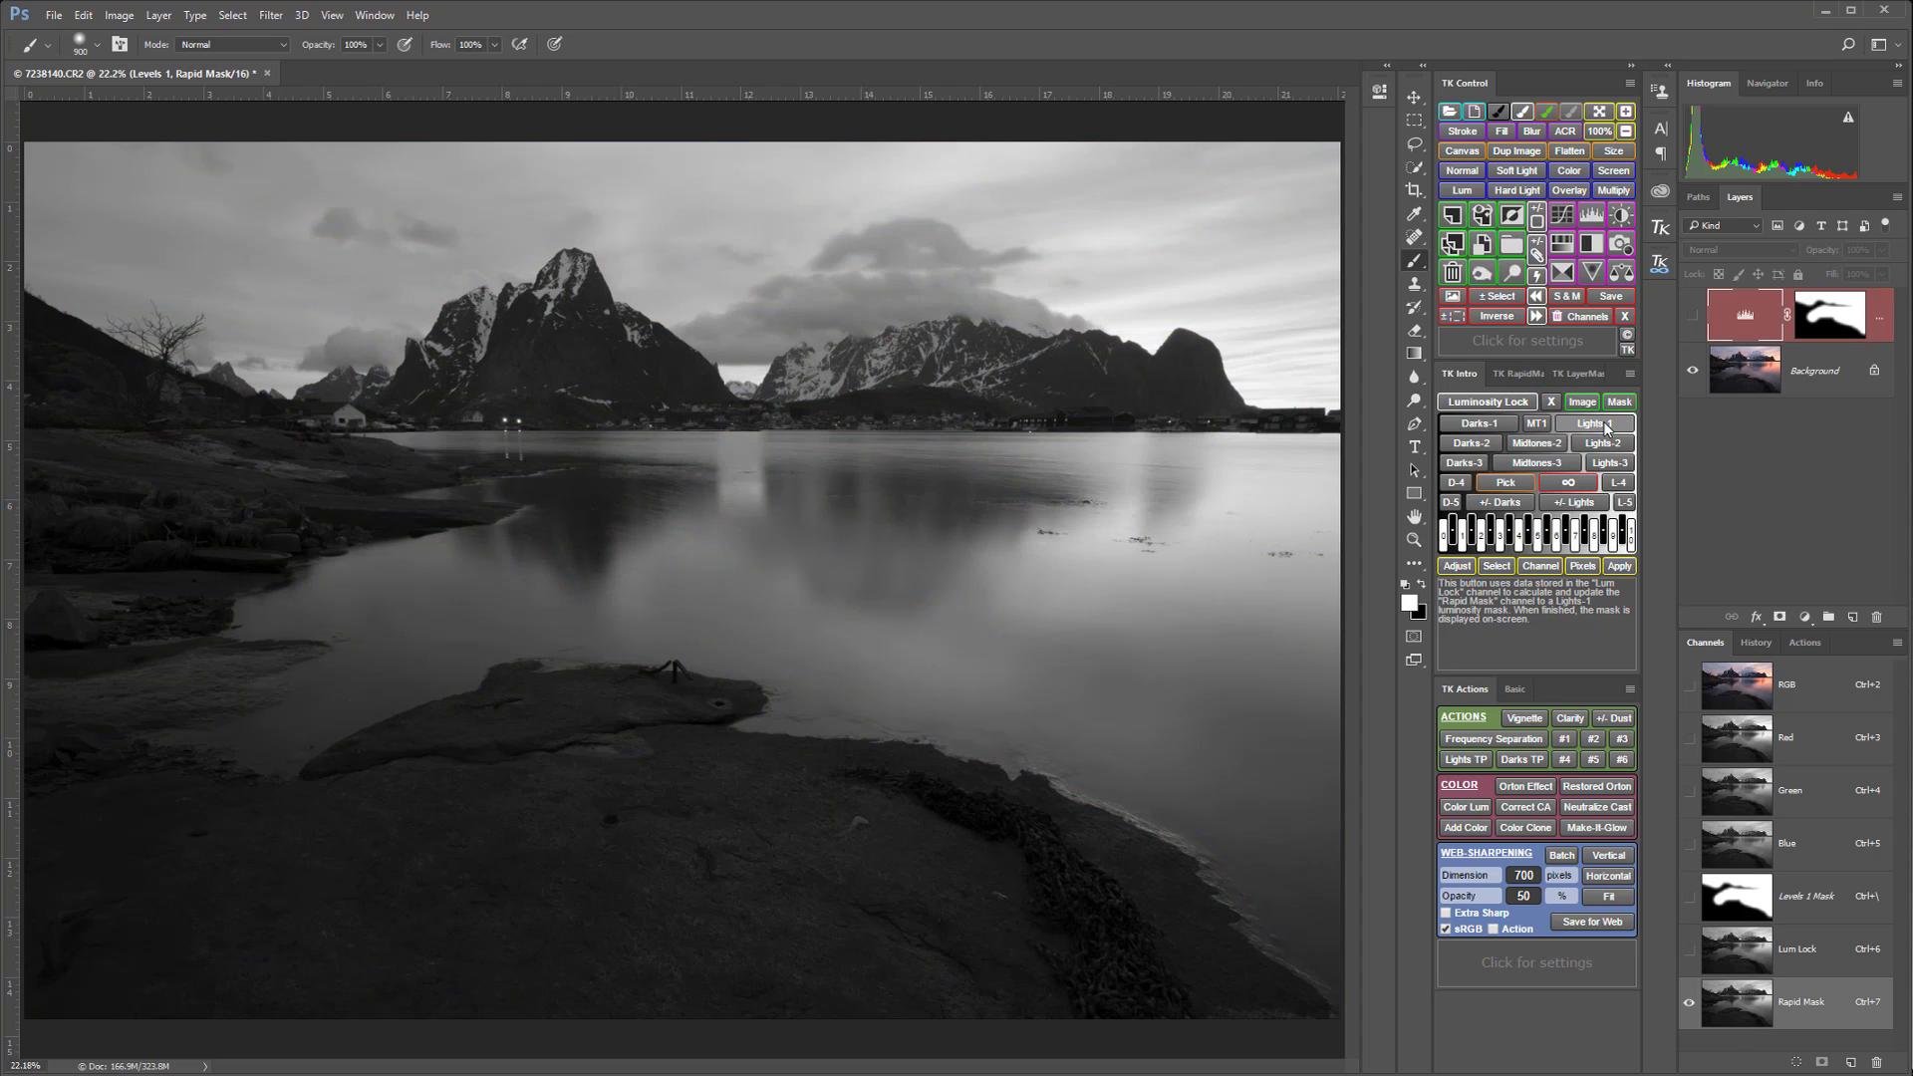
left_click(1457, 566)
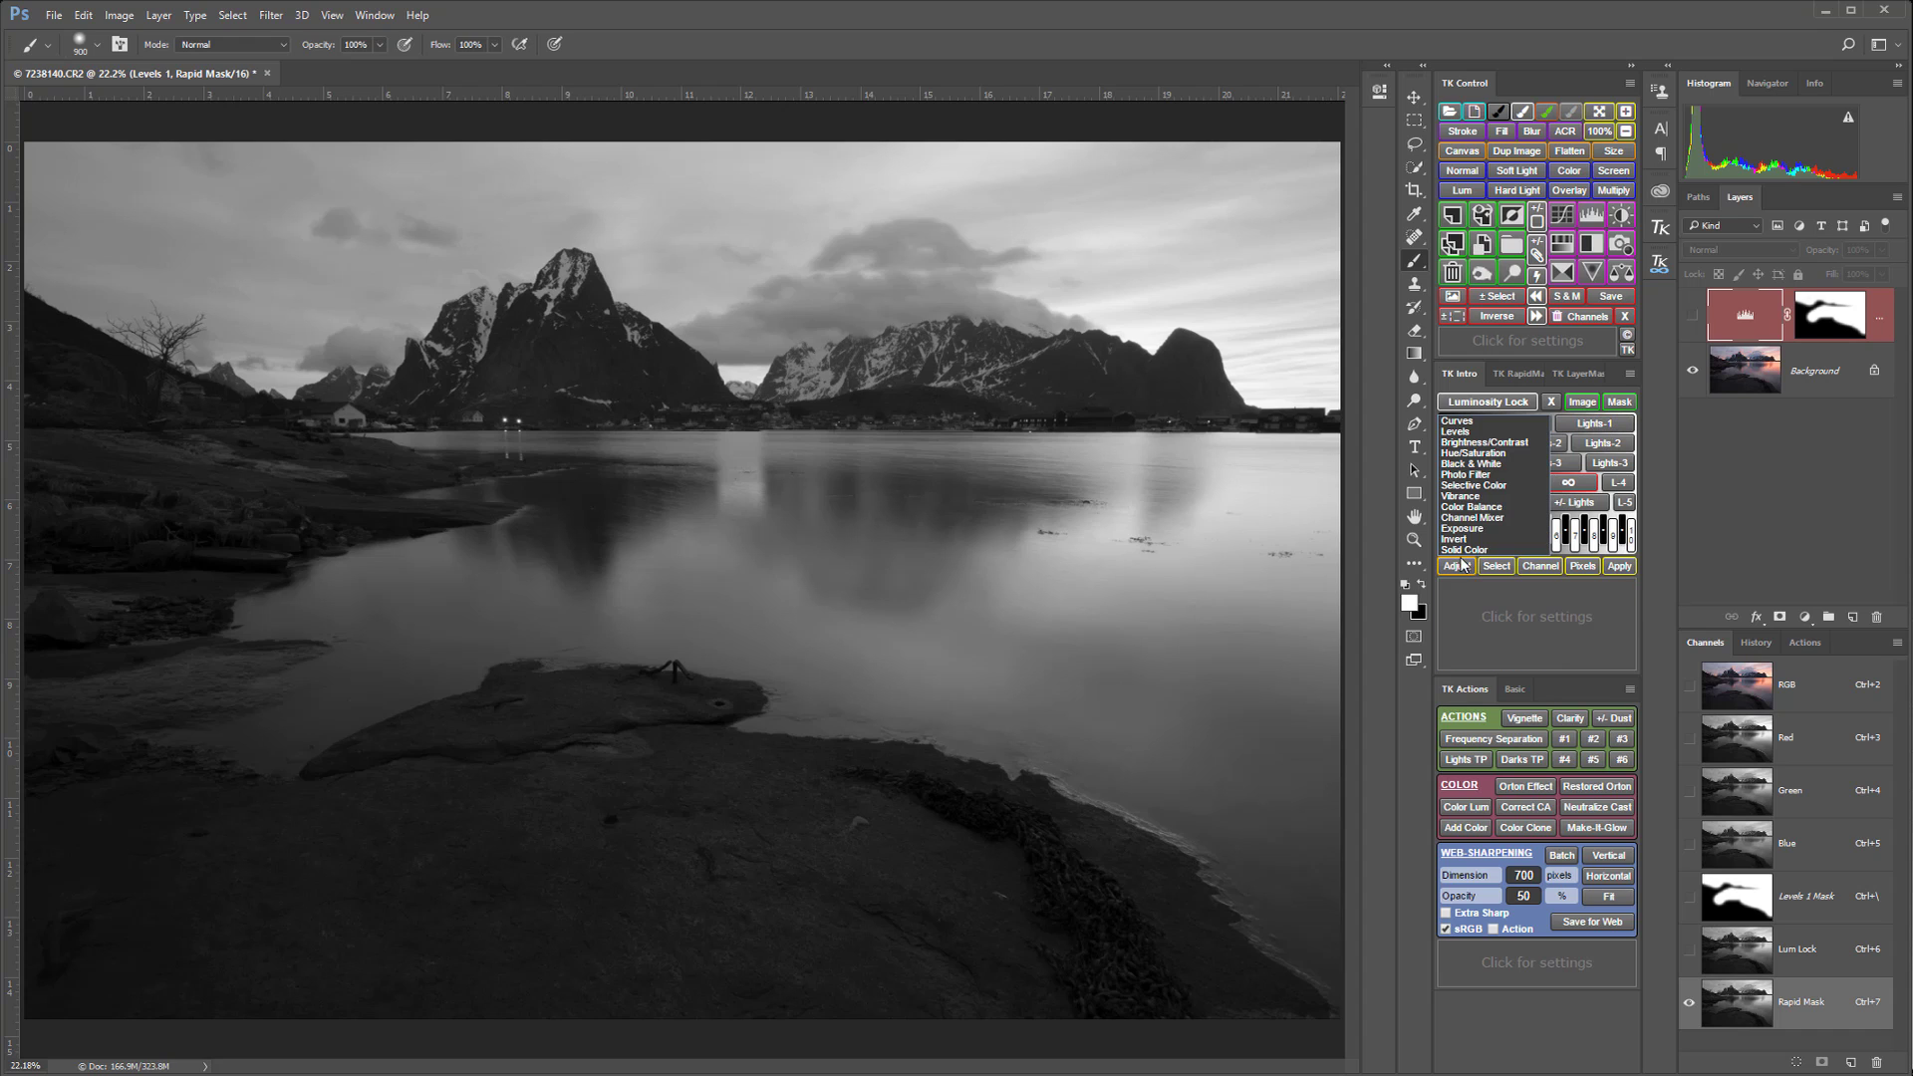
Step: Add a Levels 2 layer through the mask with midtone gamma 0.52 and black point 82
left_click(1456, 431)
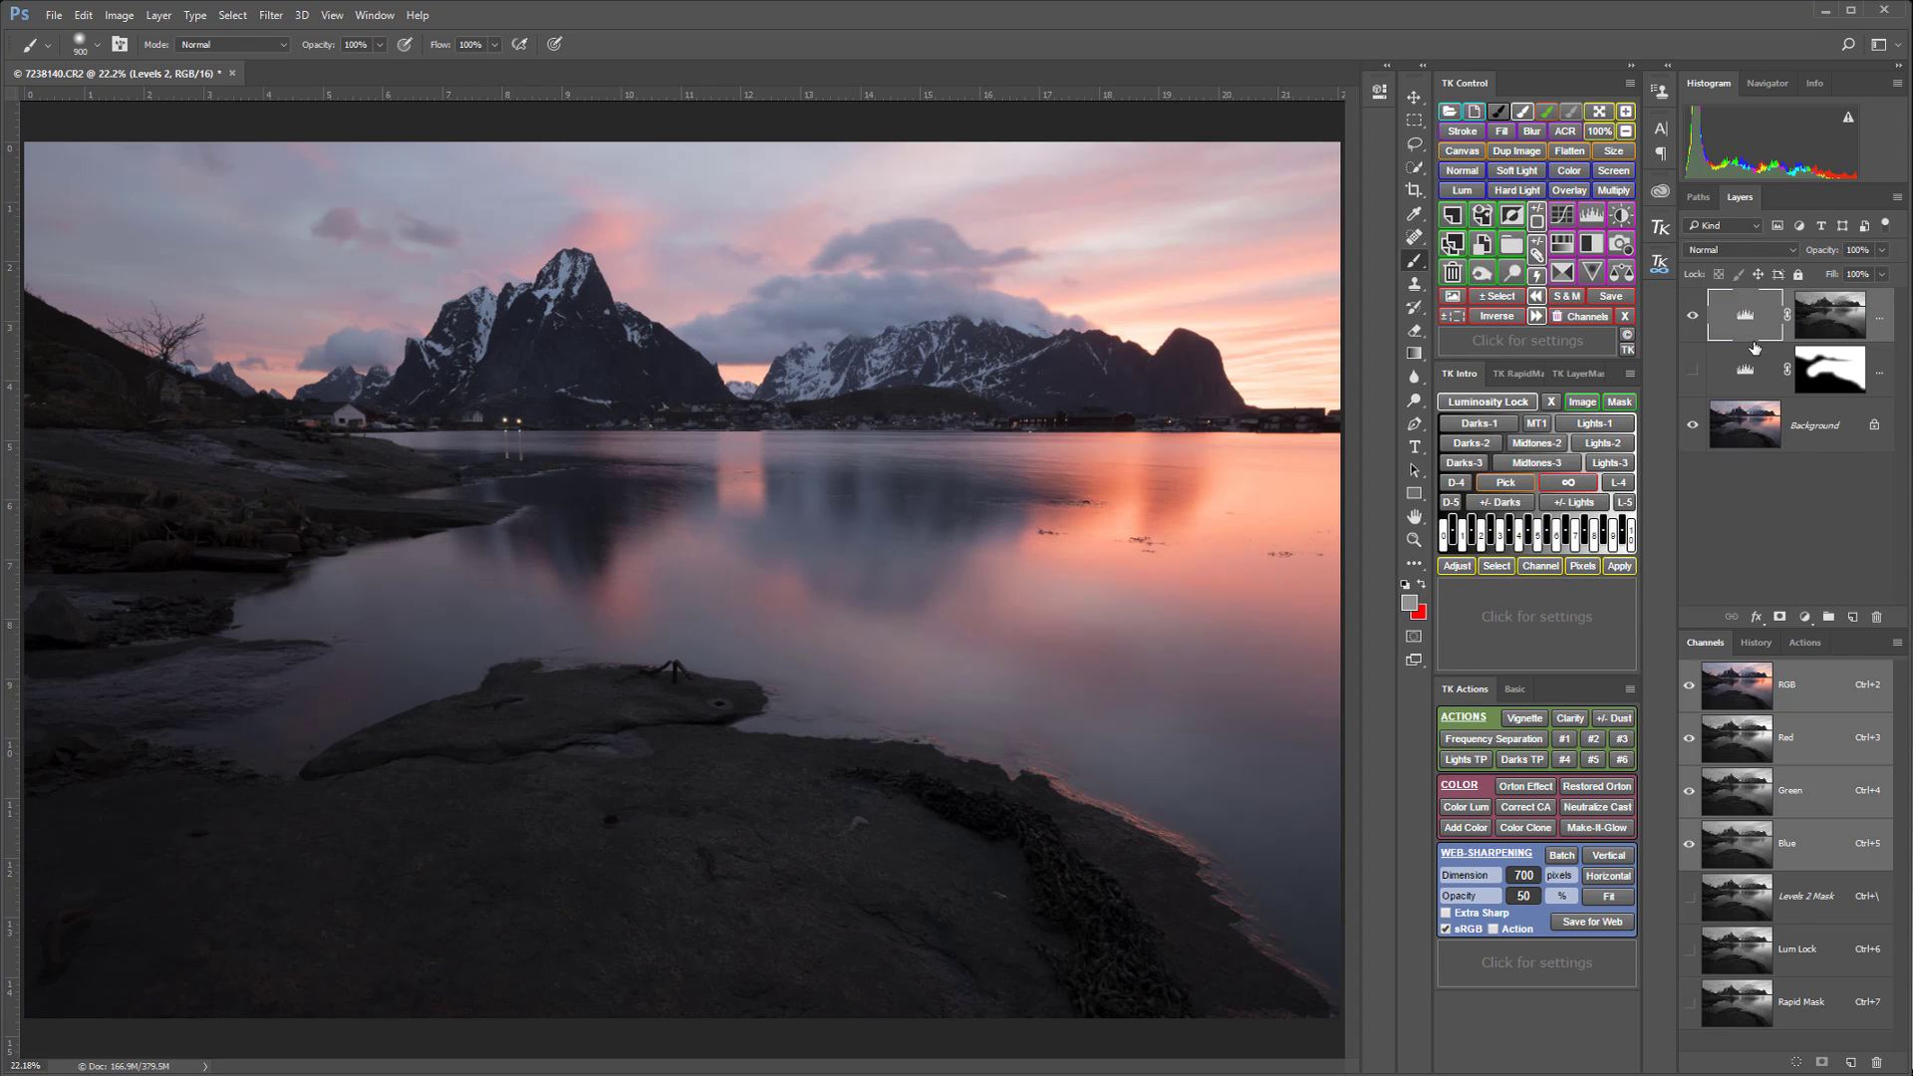
double_click(1754, 337)
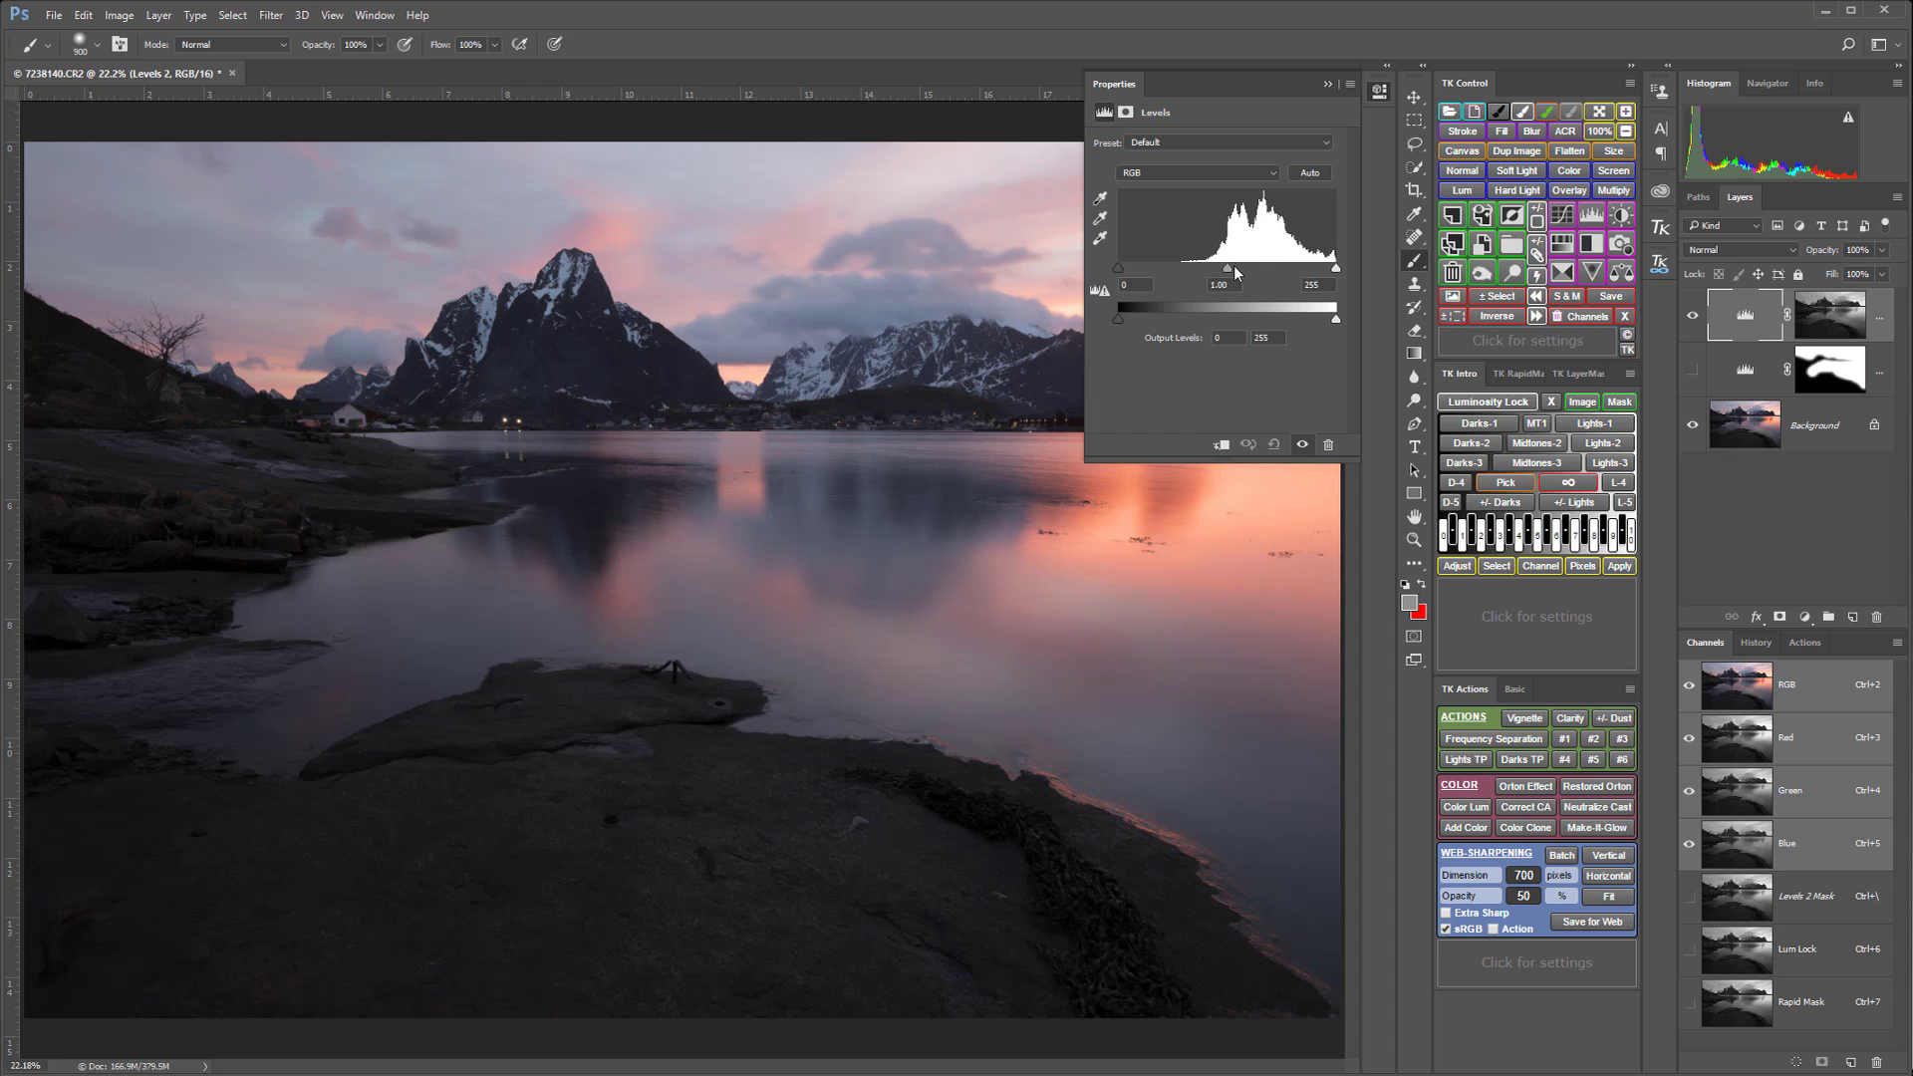
left_click_drag(1232, 268, 1270, 269)
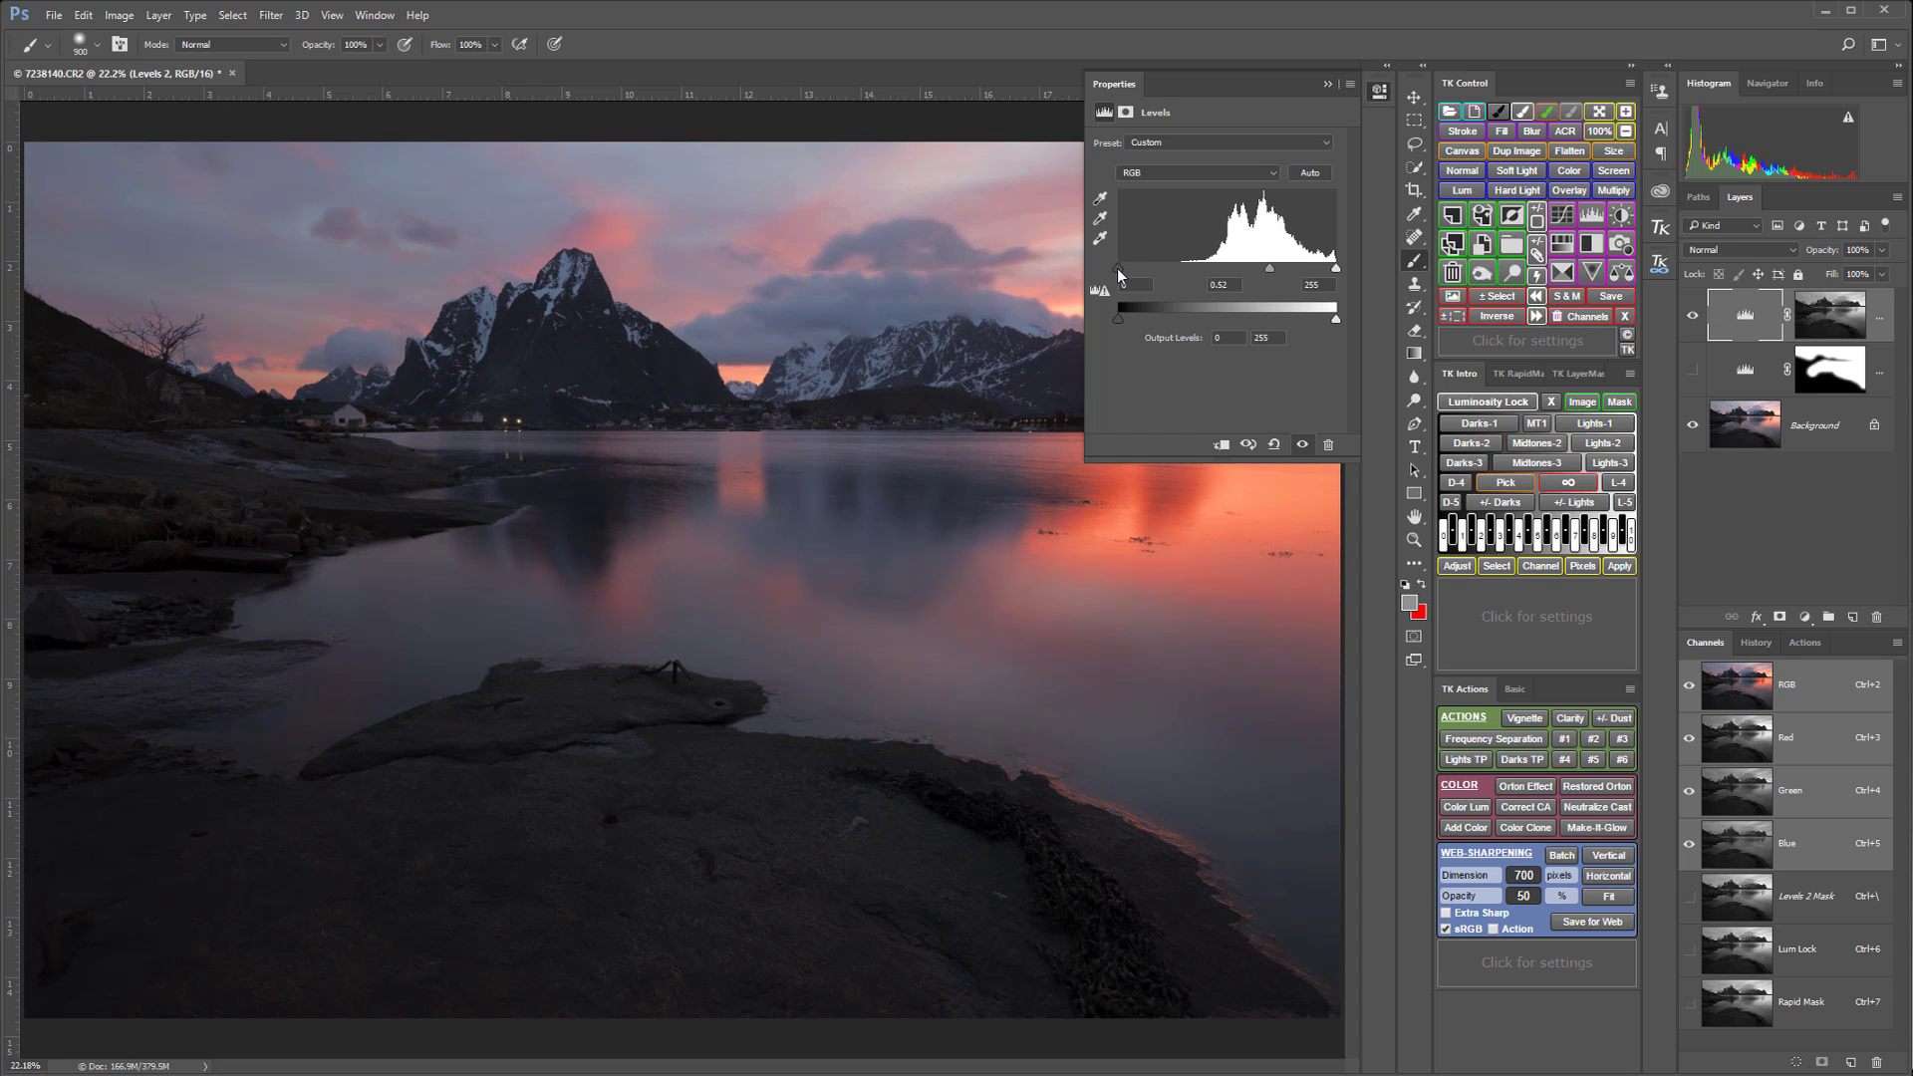
left_click_drag(1117, 267, 1189, 265)
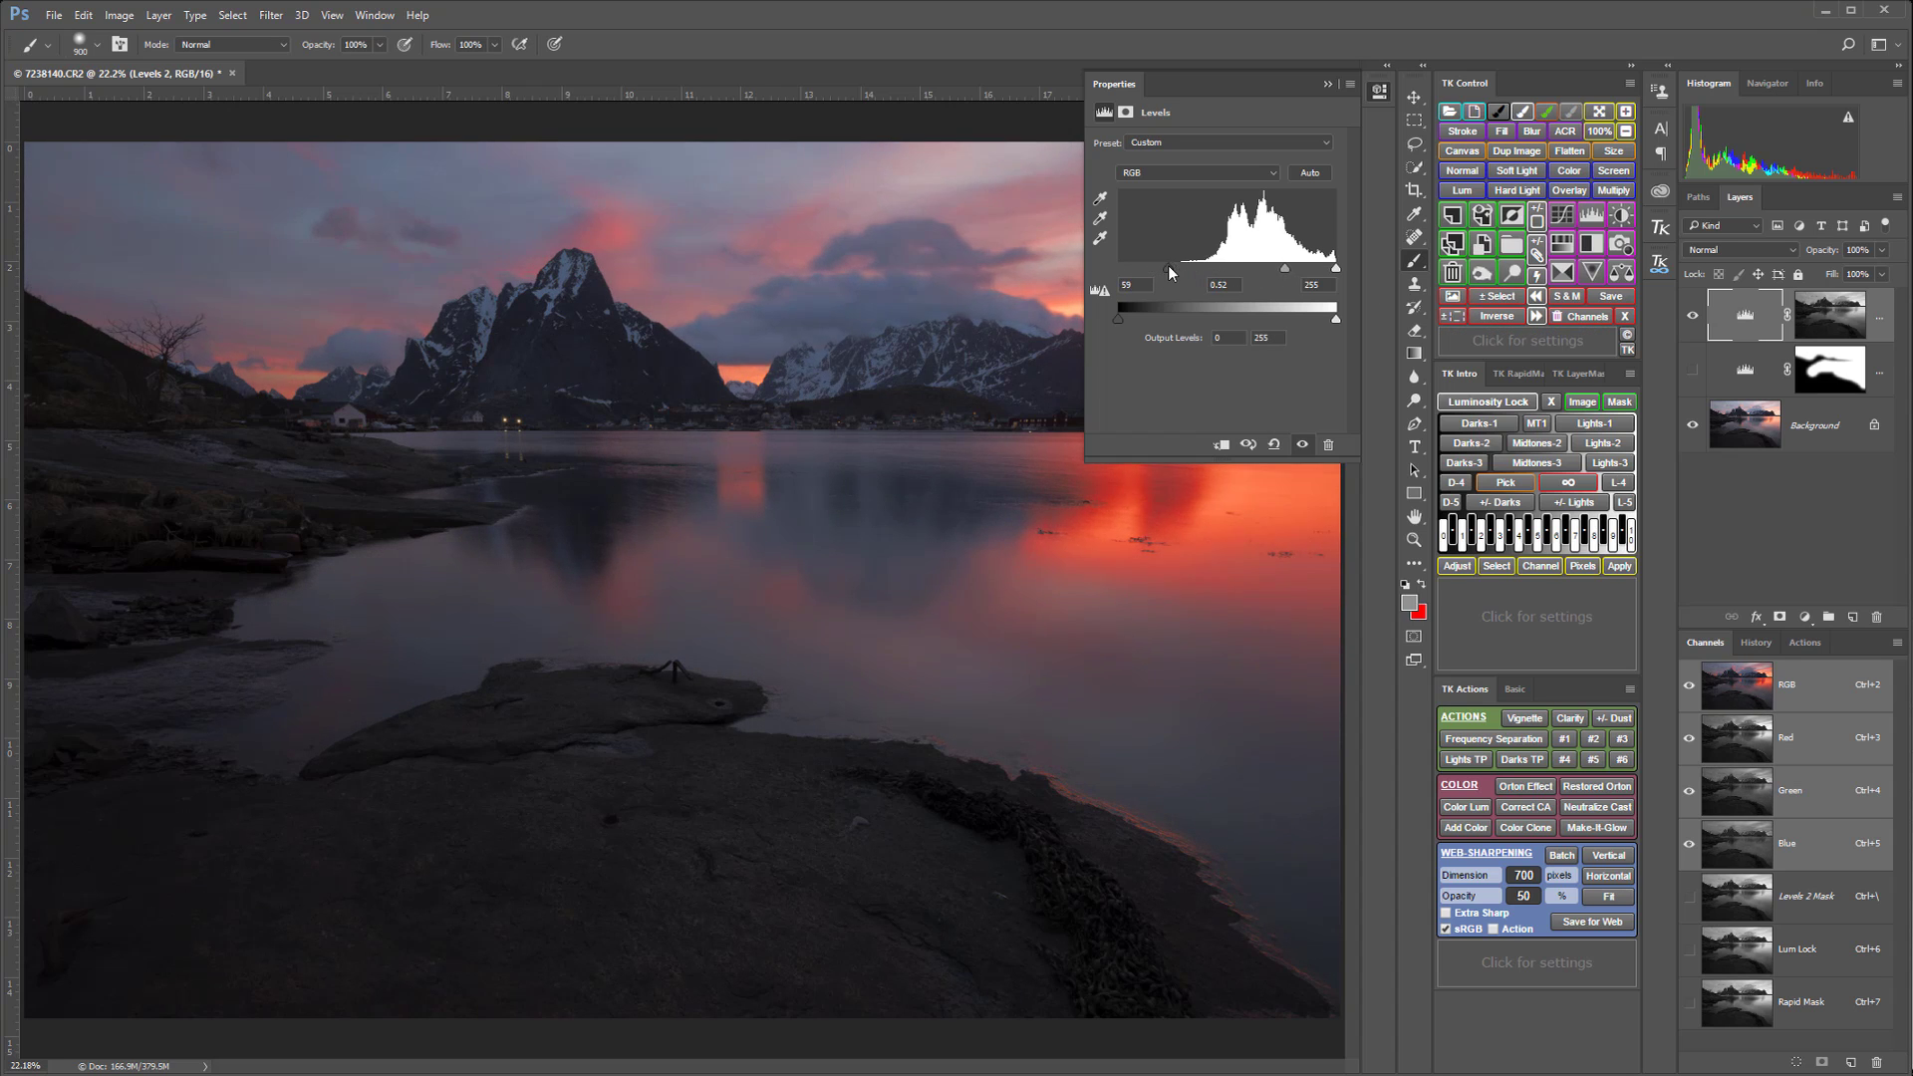
left_click(1379, 92)
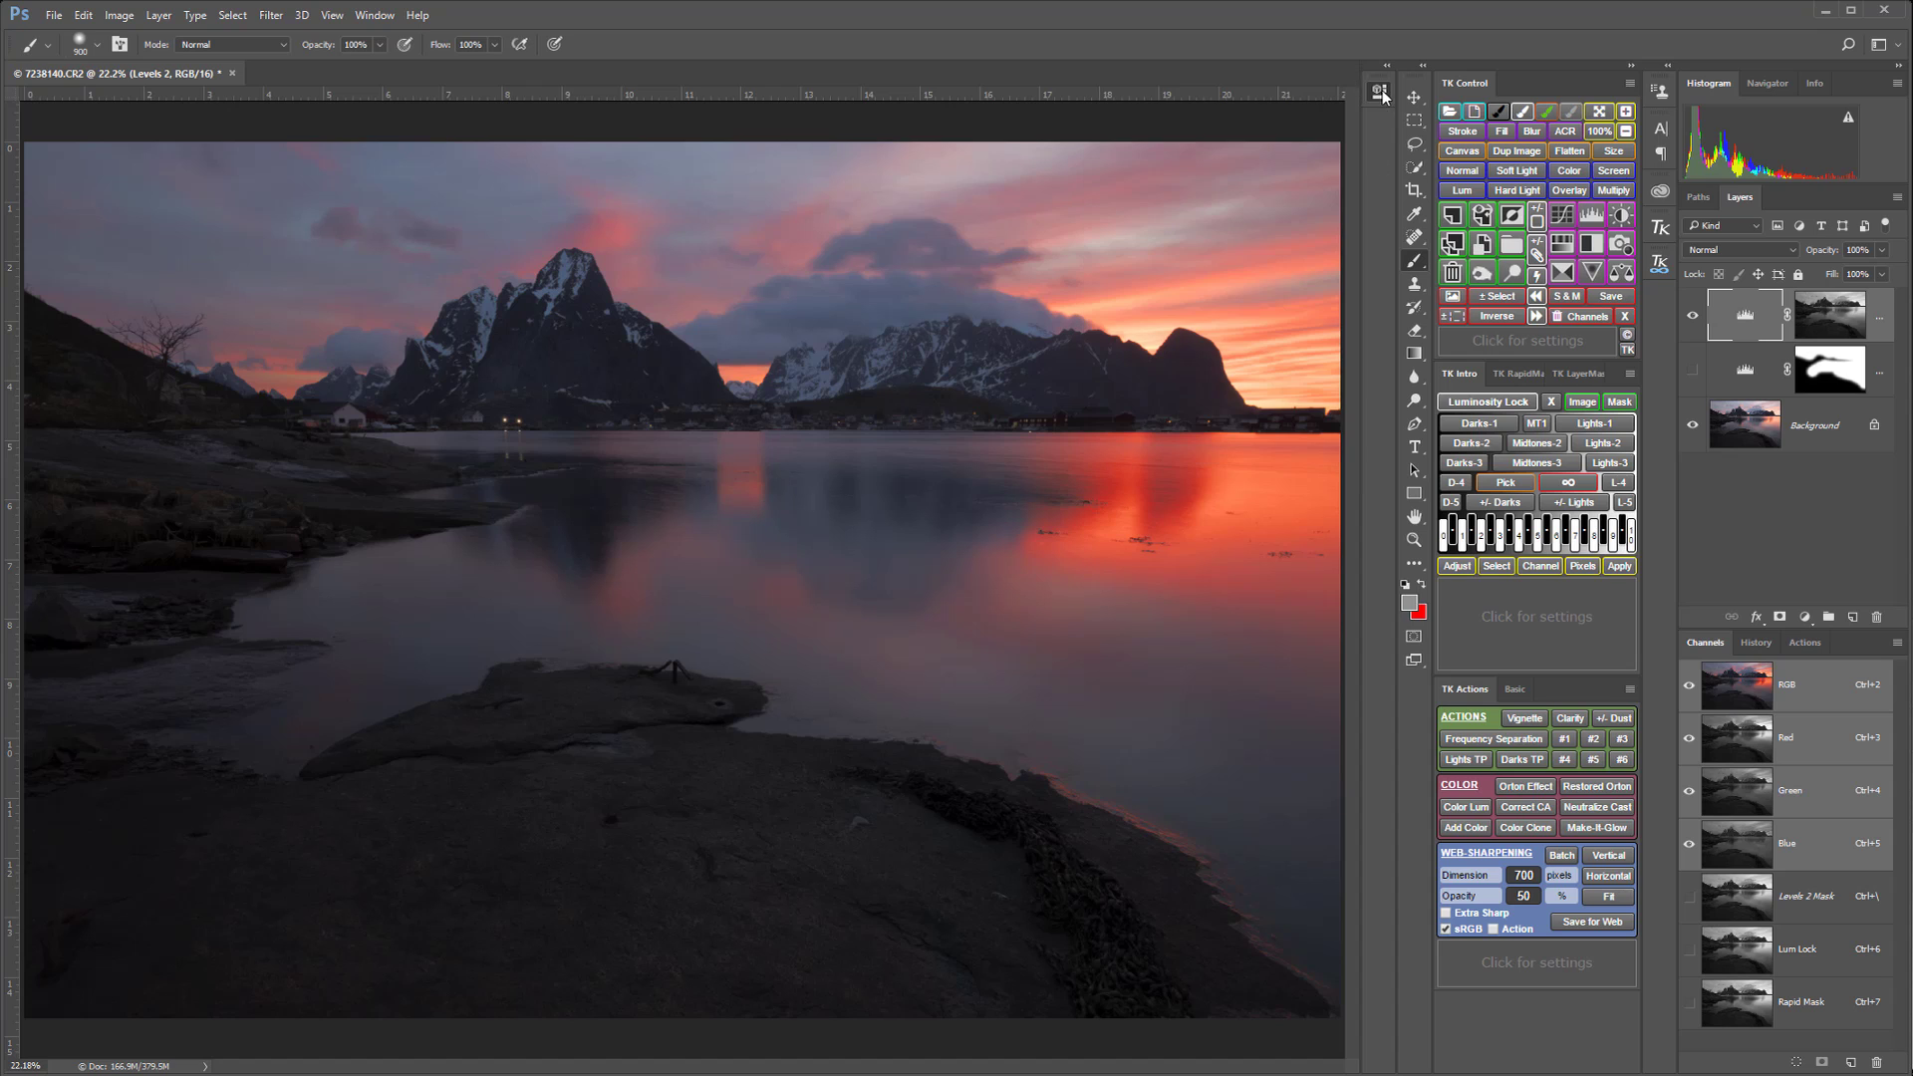
Step: Toggle Levels 2 visibility repeatedly to compare, leaving it visible
left_click(1695, 315)
left_click(1694, 315)
left_click(1694, 315)
left_click(1694, 315)
left_click(1694, 315)
left_click(1694, 315)
Step: Inspect the Levels 2 and Levels 1 masks, return to the colour image, and show RapidMask
left_click(1816, 312, "alt")
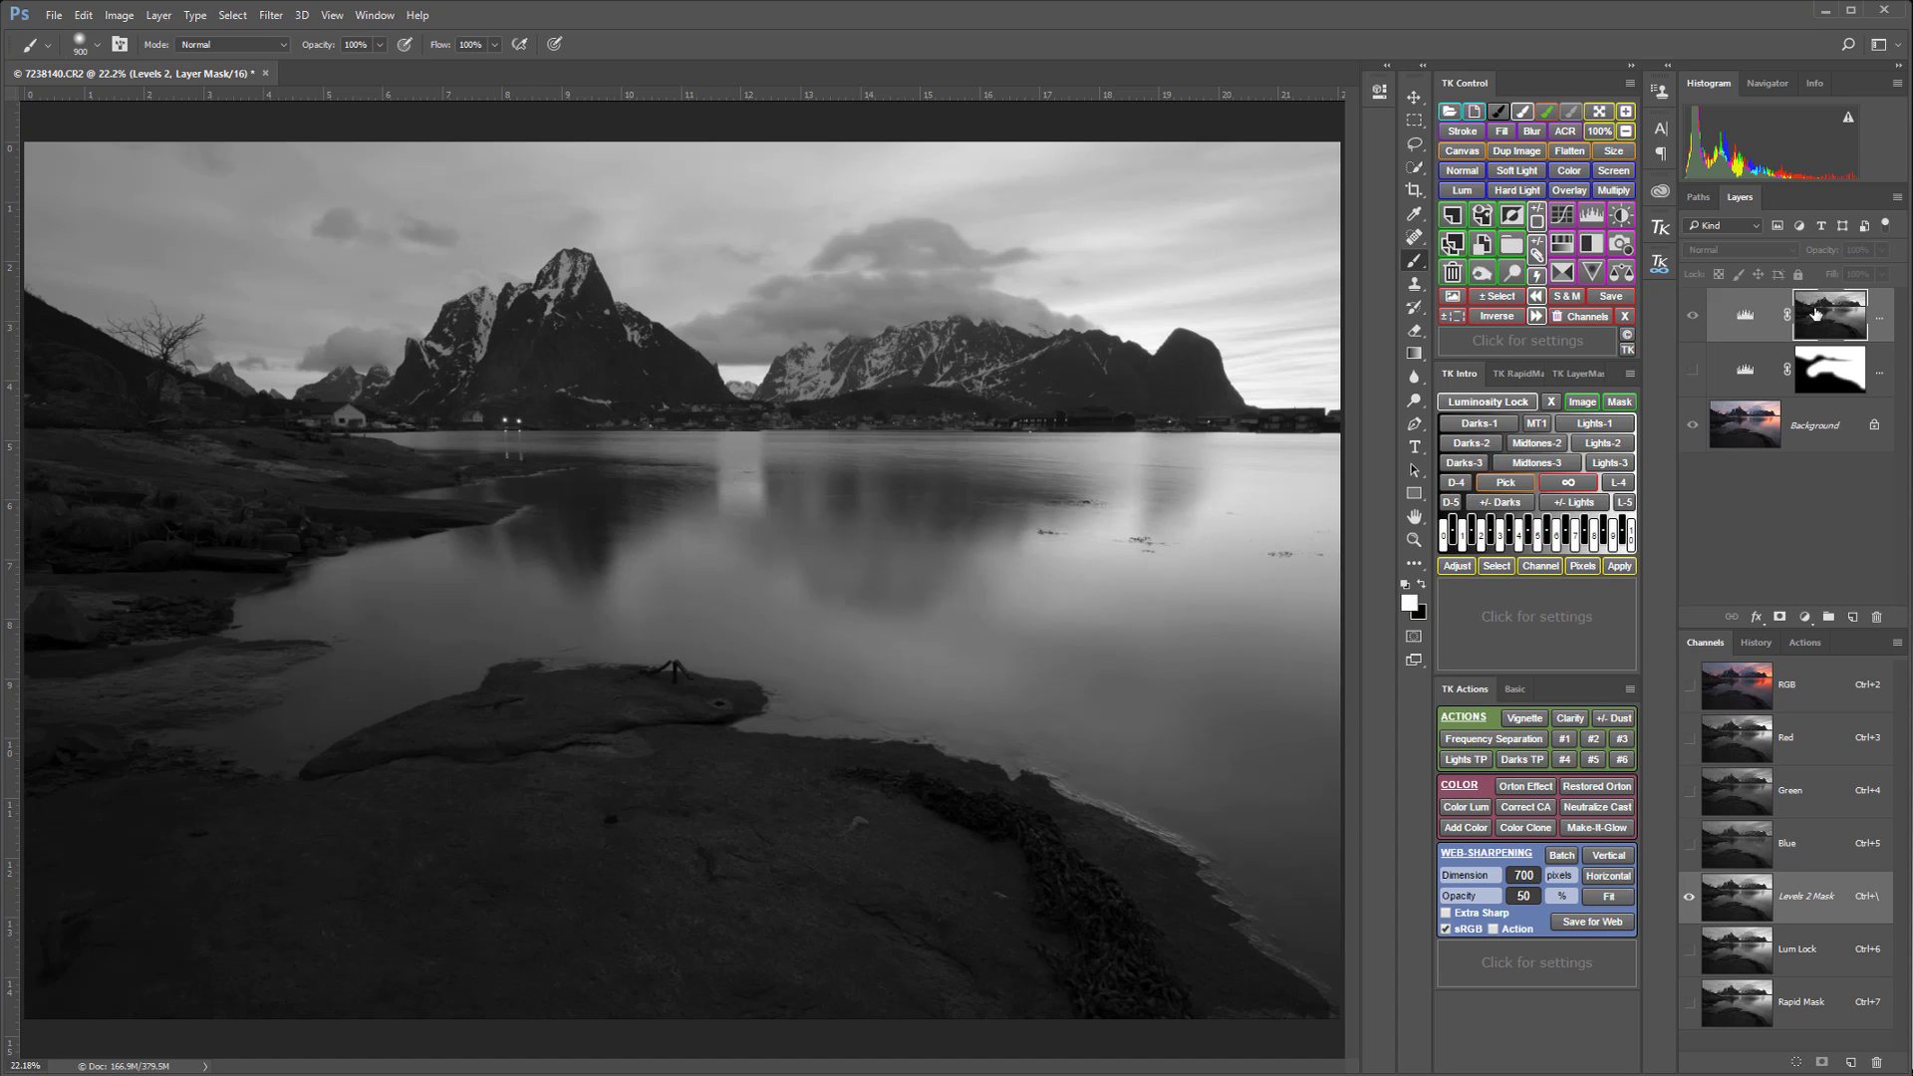
left_click(1822, 367, "alt")
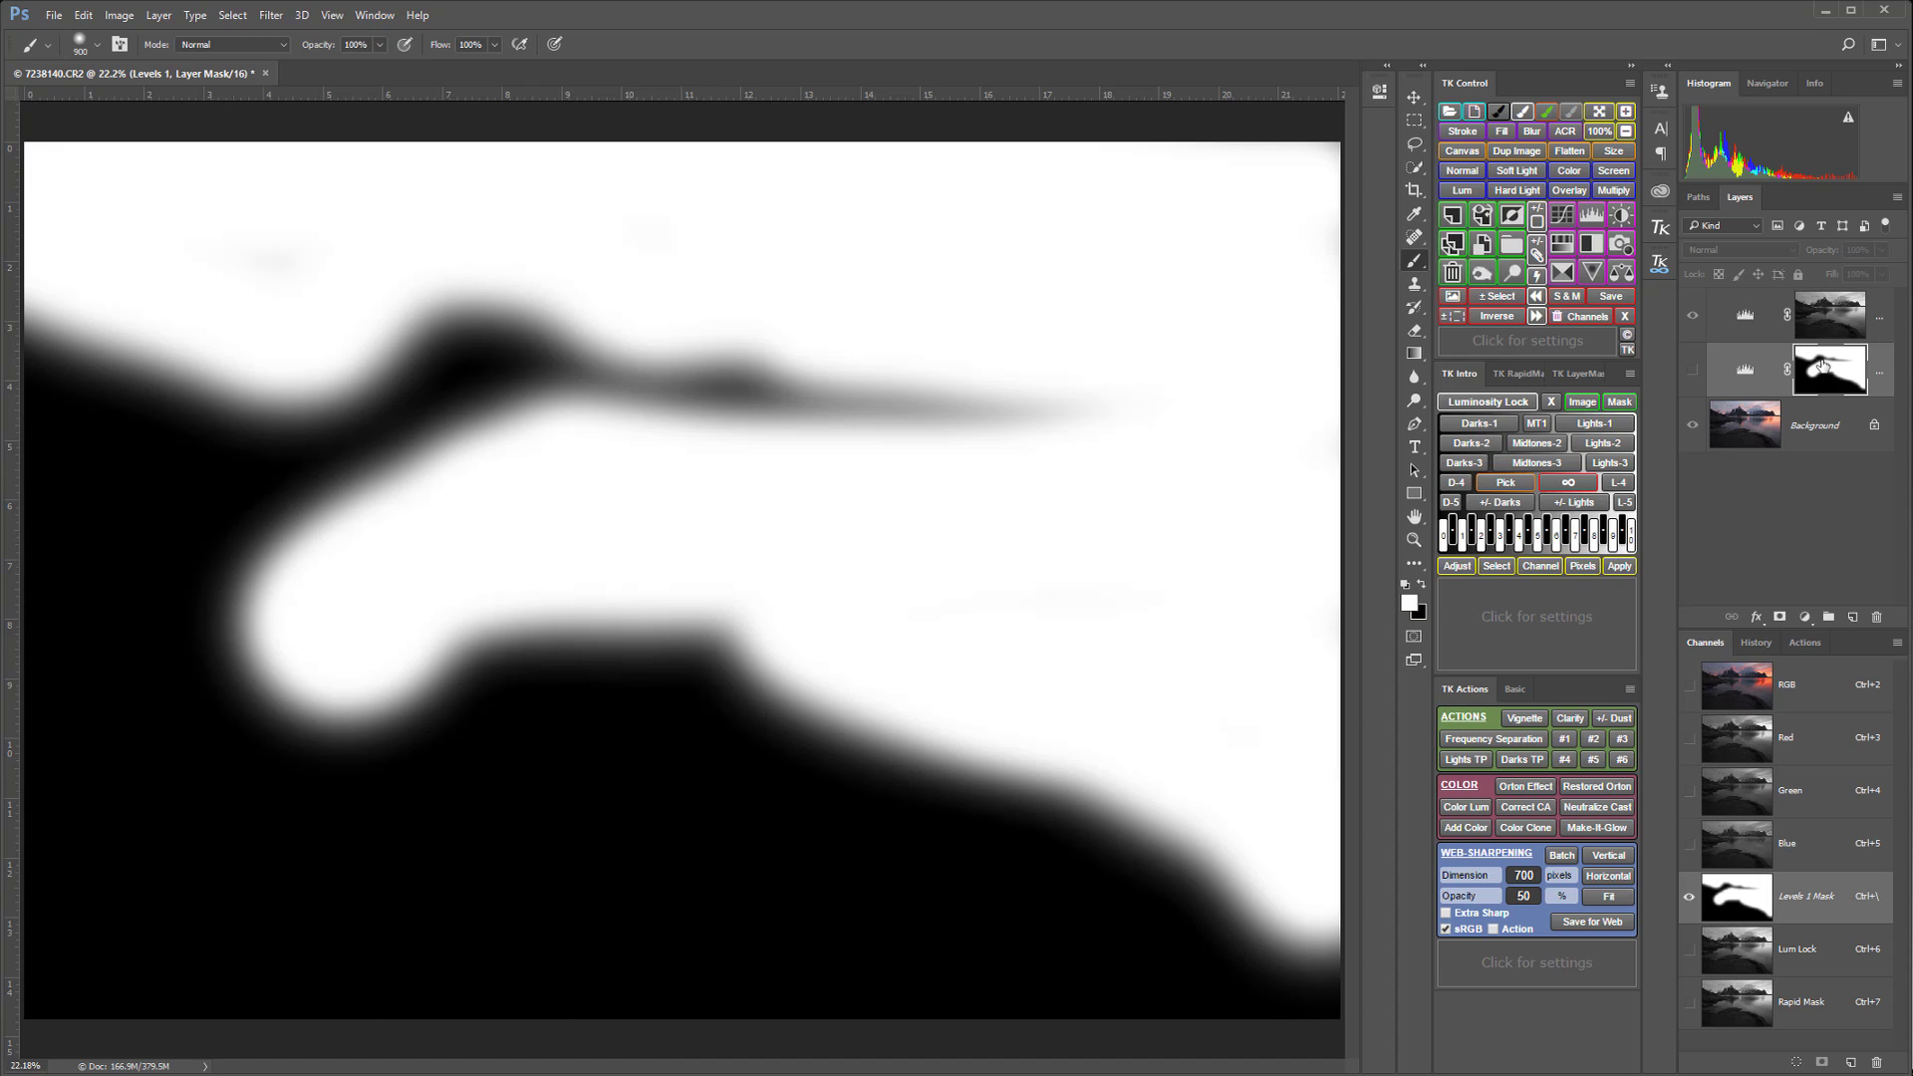
left_click(1836, 302)
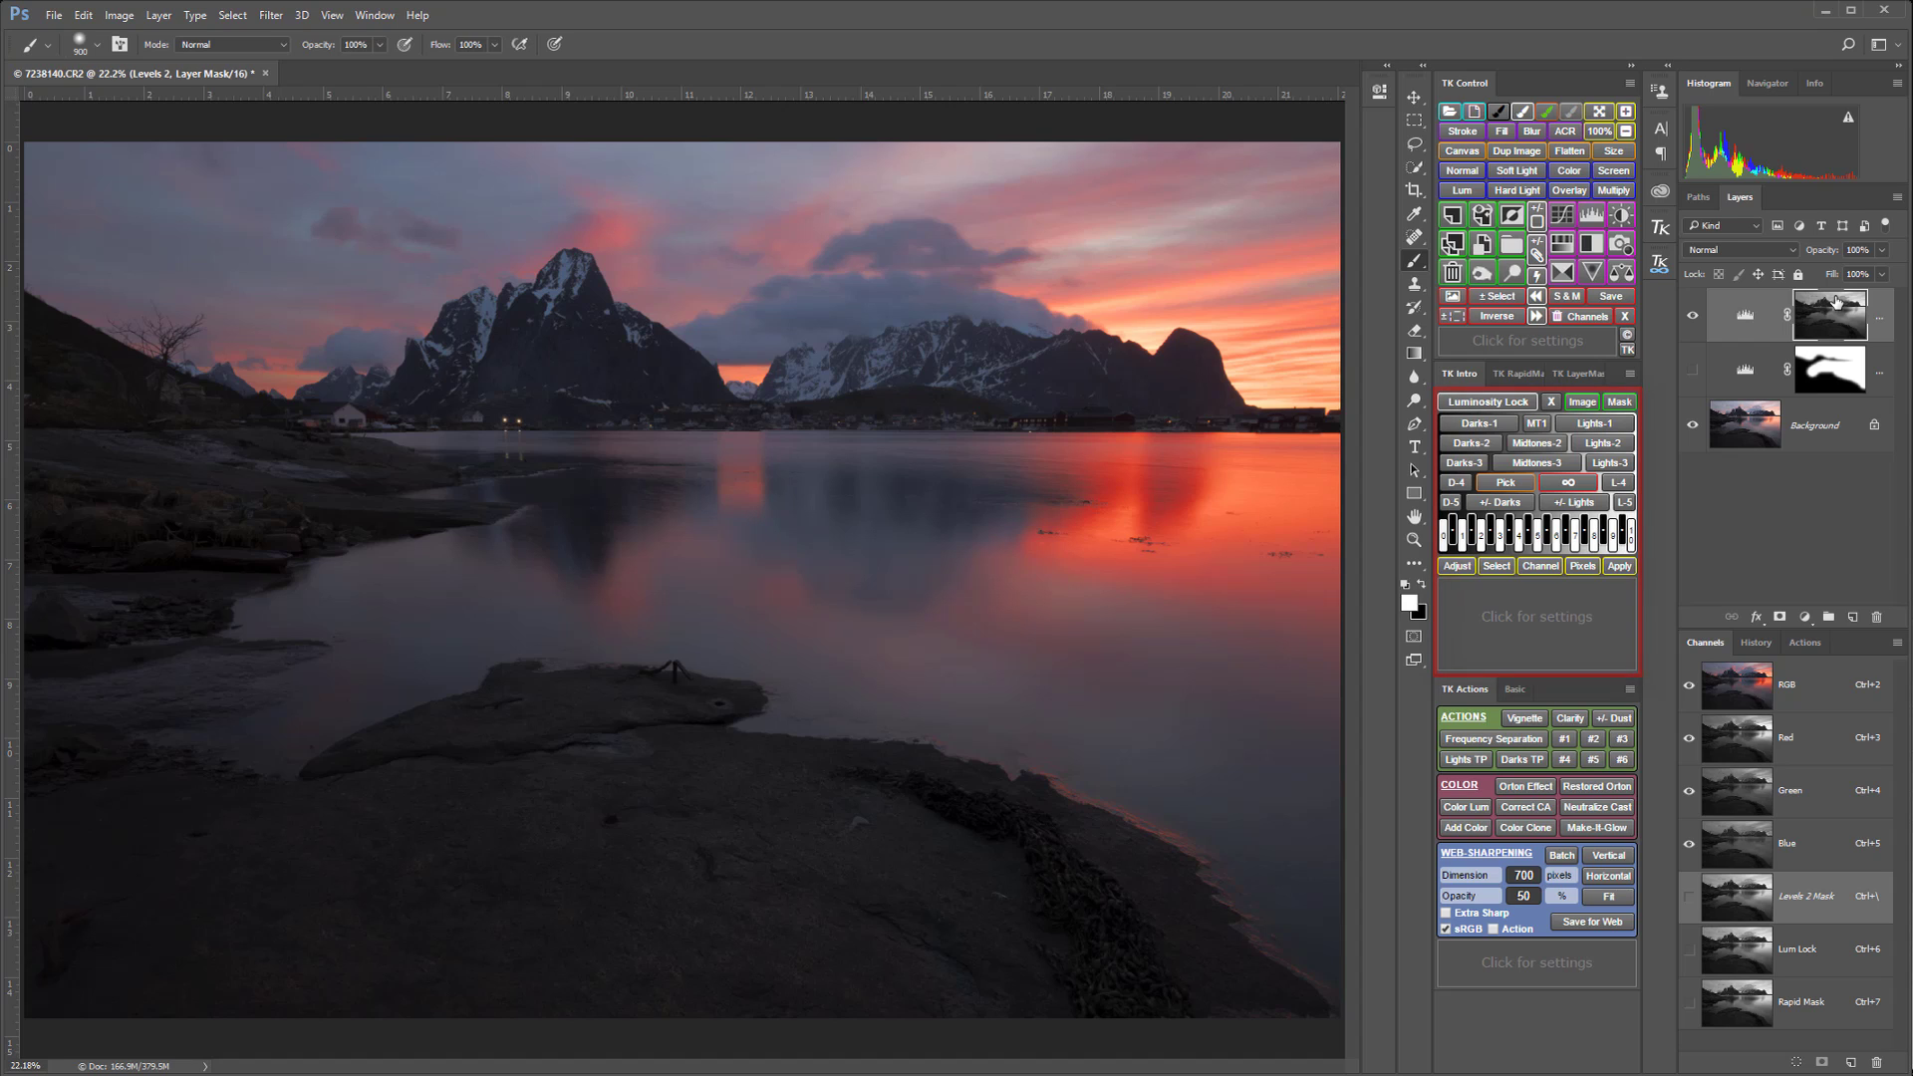
left_click(1515, 376)
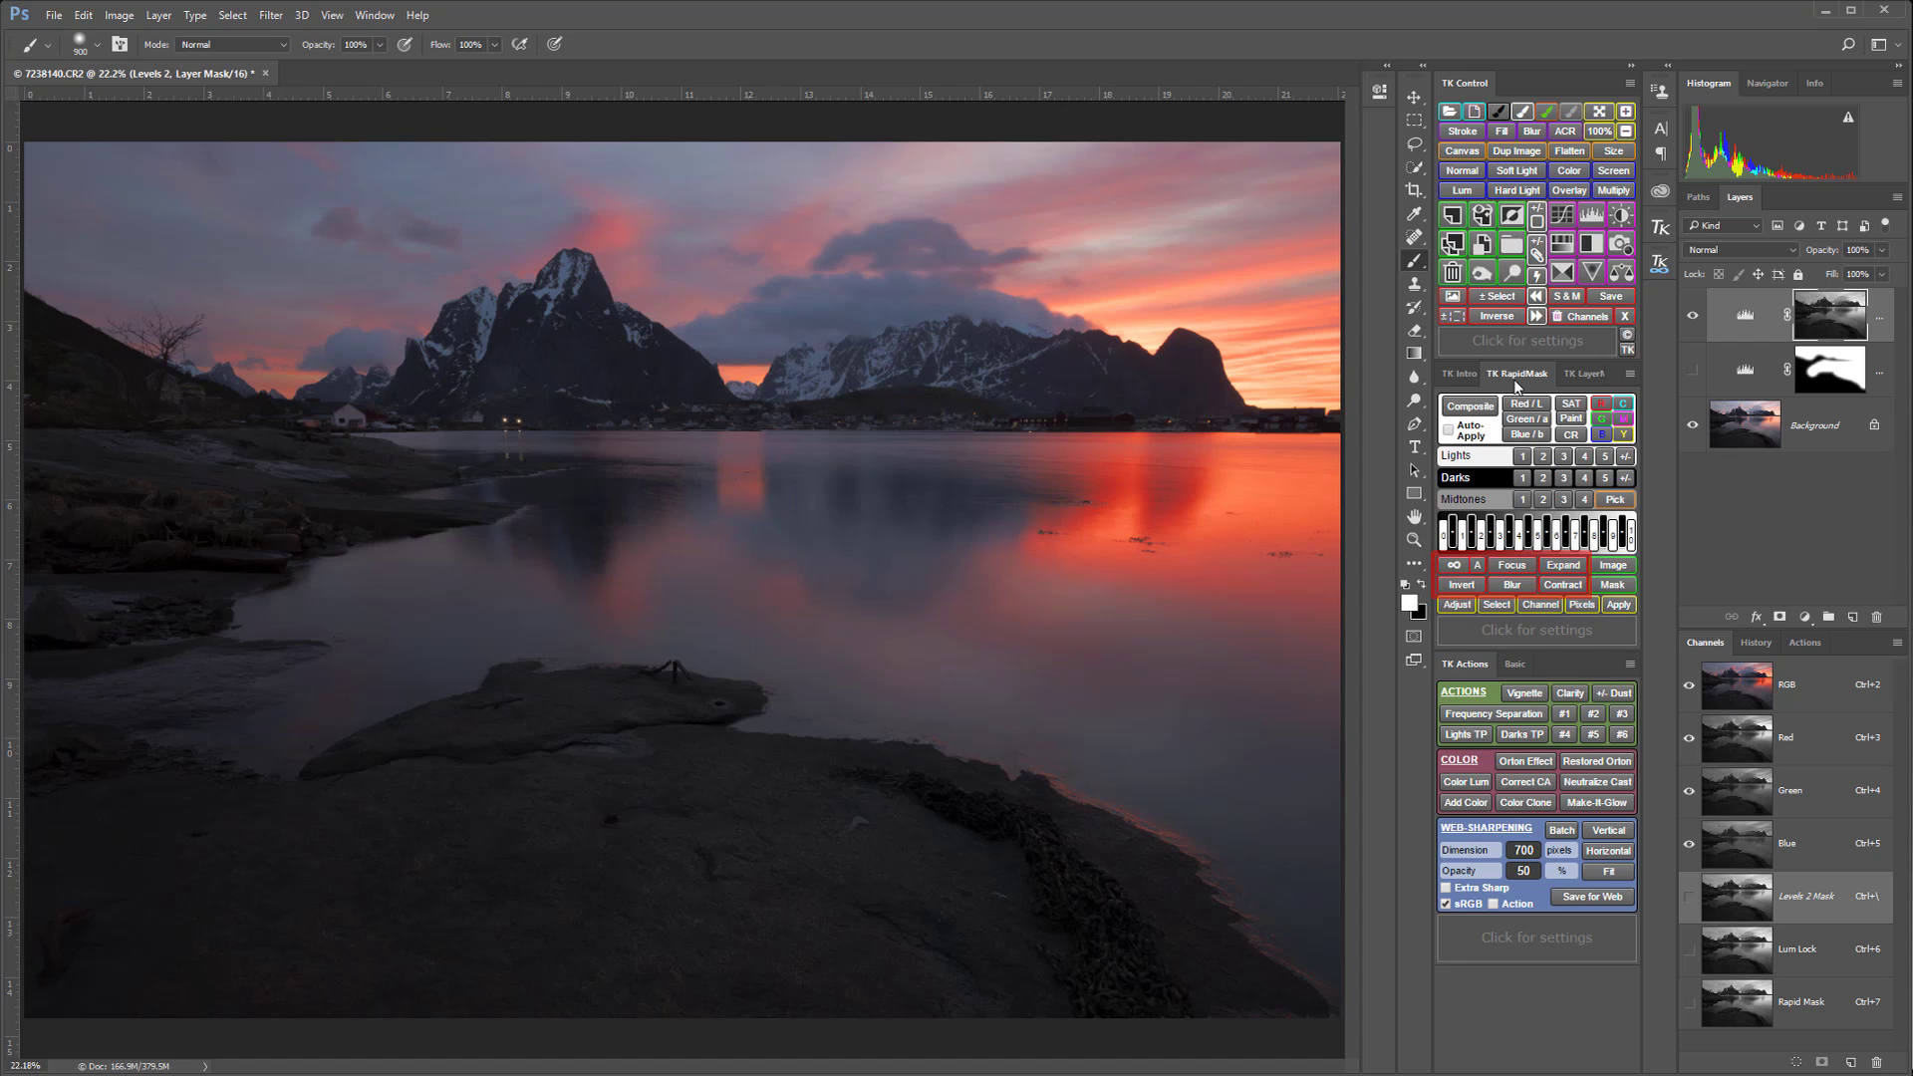
Step: Return the TK panel to its Intro luminosity-mask controls
left_click(1455, 375)
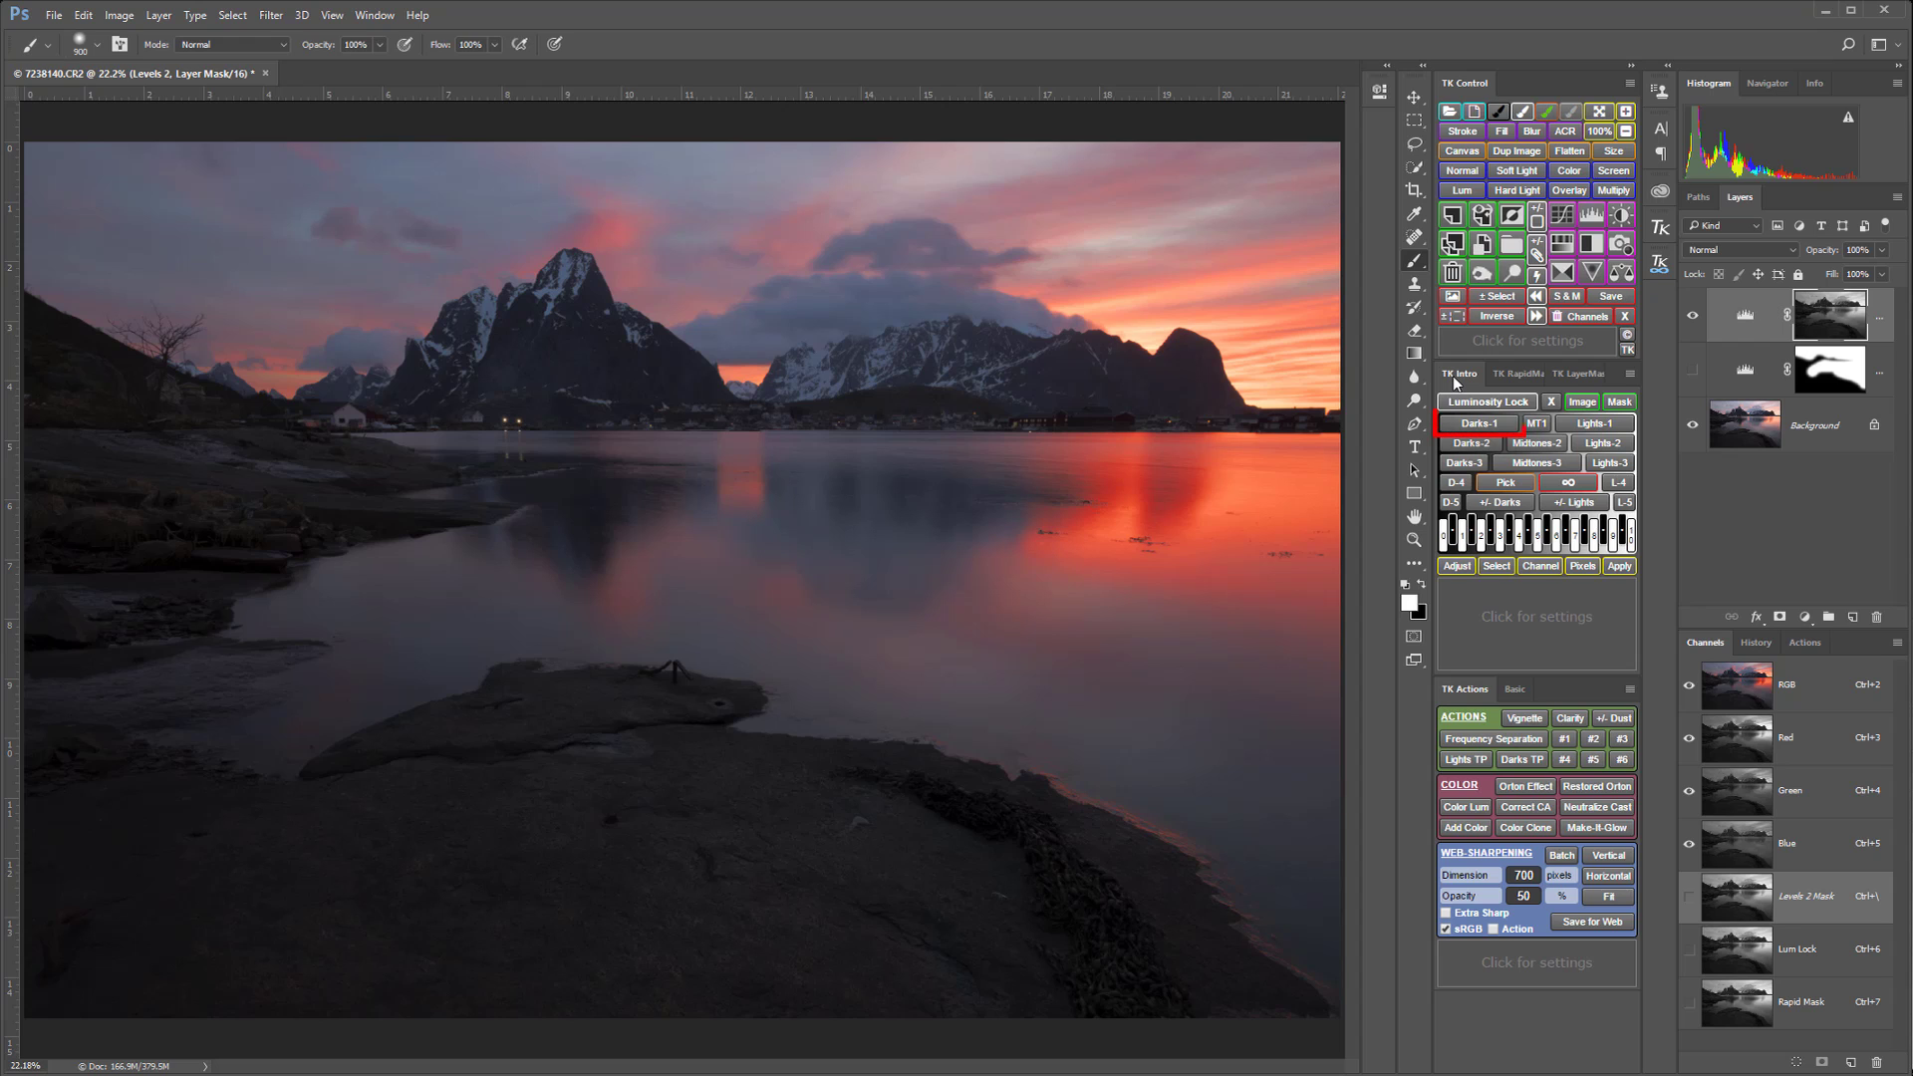
Step: Generate a Darks-1 mask, then replace it with a Lights-5 luminosity mask
left_click(1476, 427)
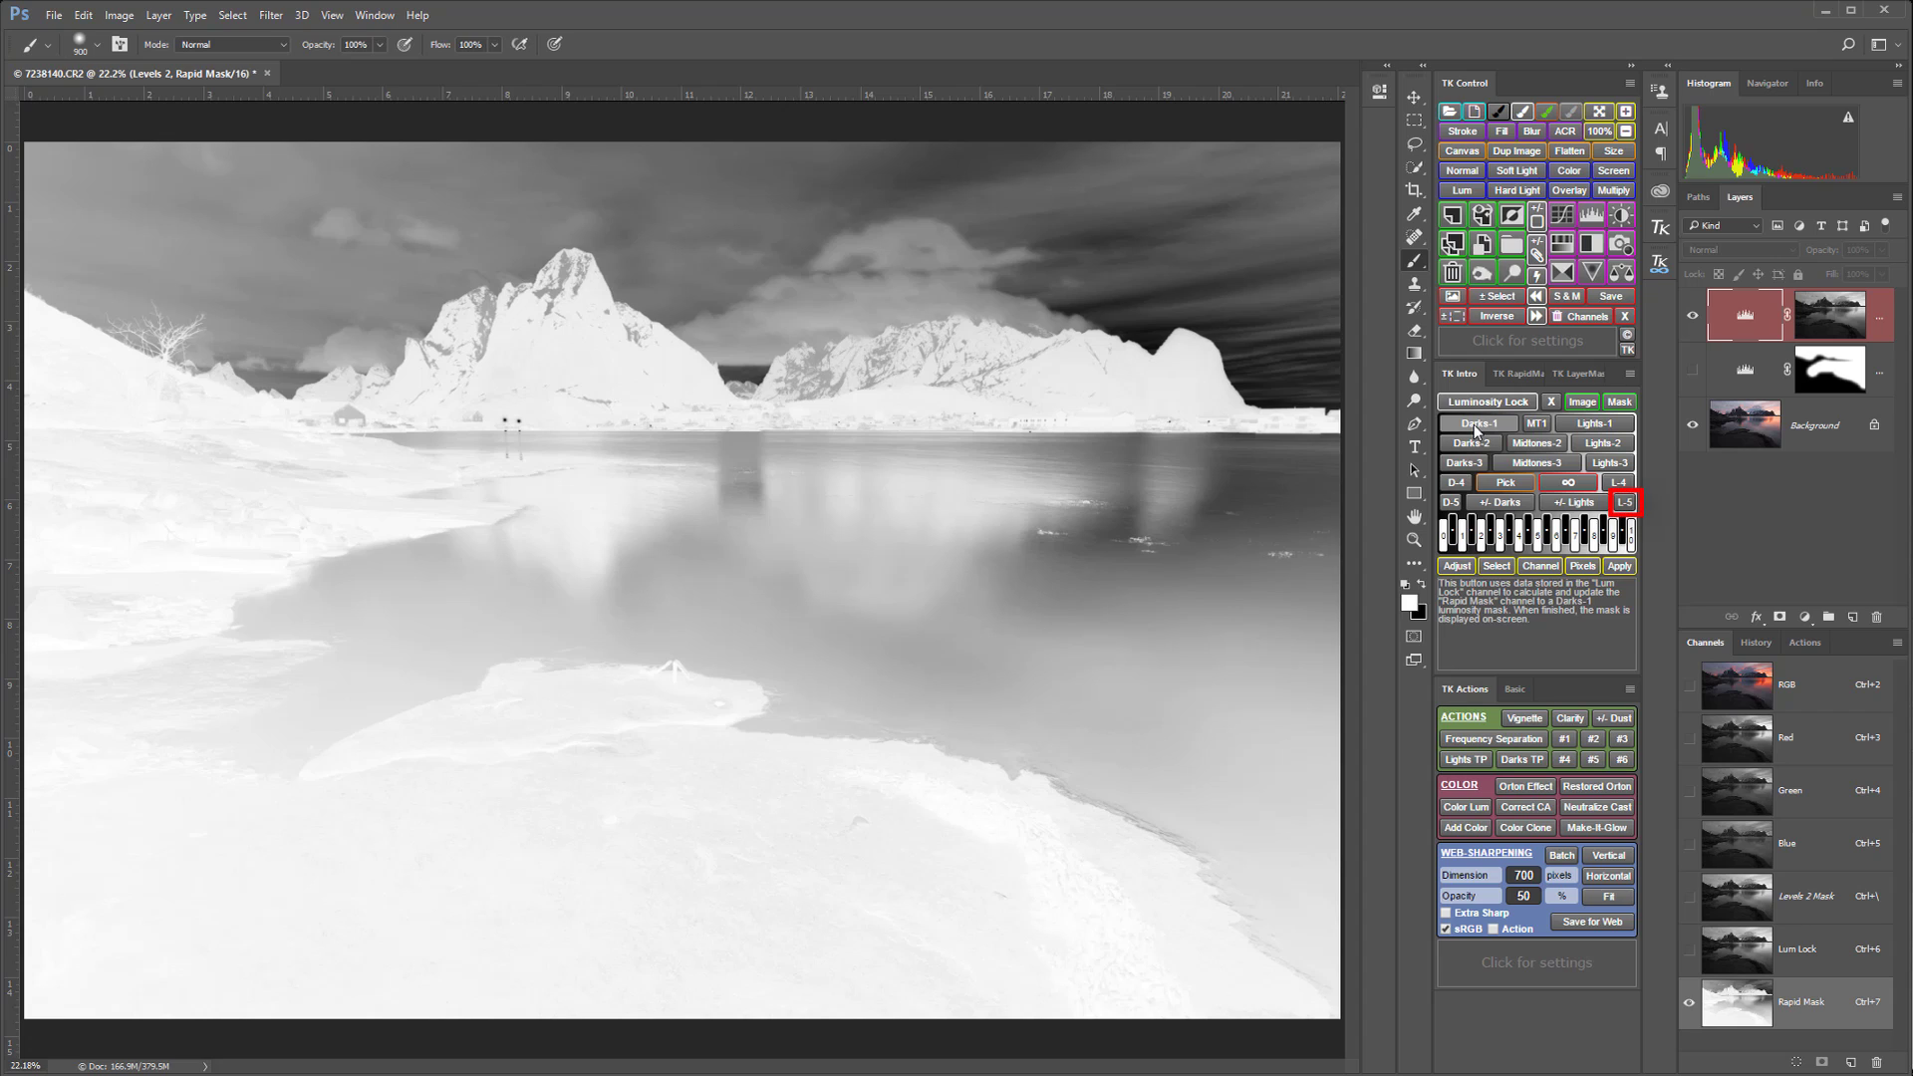
left_click(1621, 504)
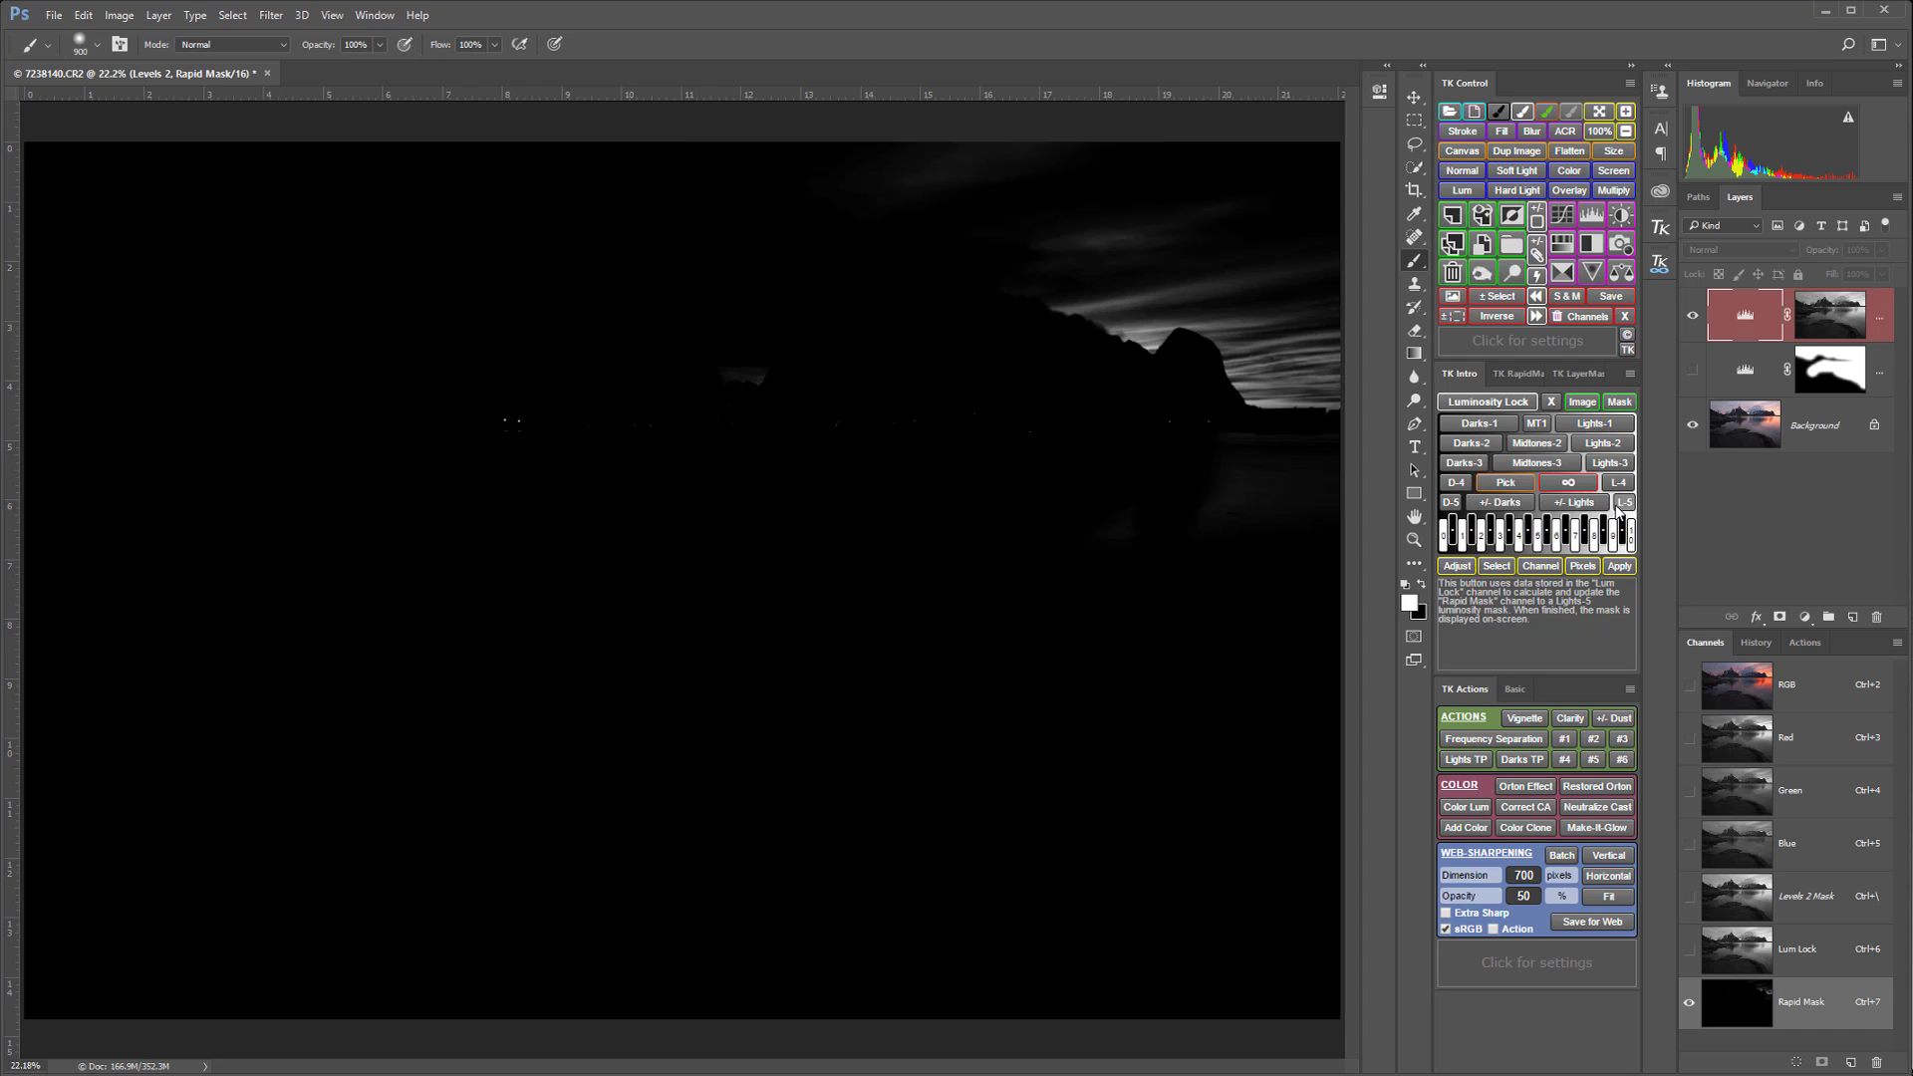
Step: Preview Lights-1 to L-5 and Darks-1 to D-5 masks, settling on Darks-3
left_click(1604, 429)
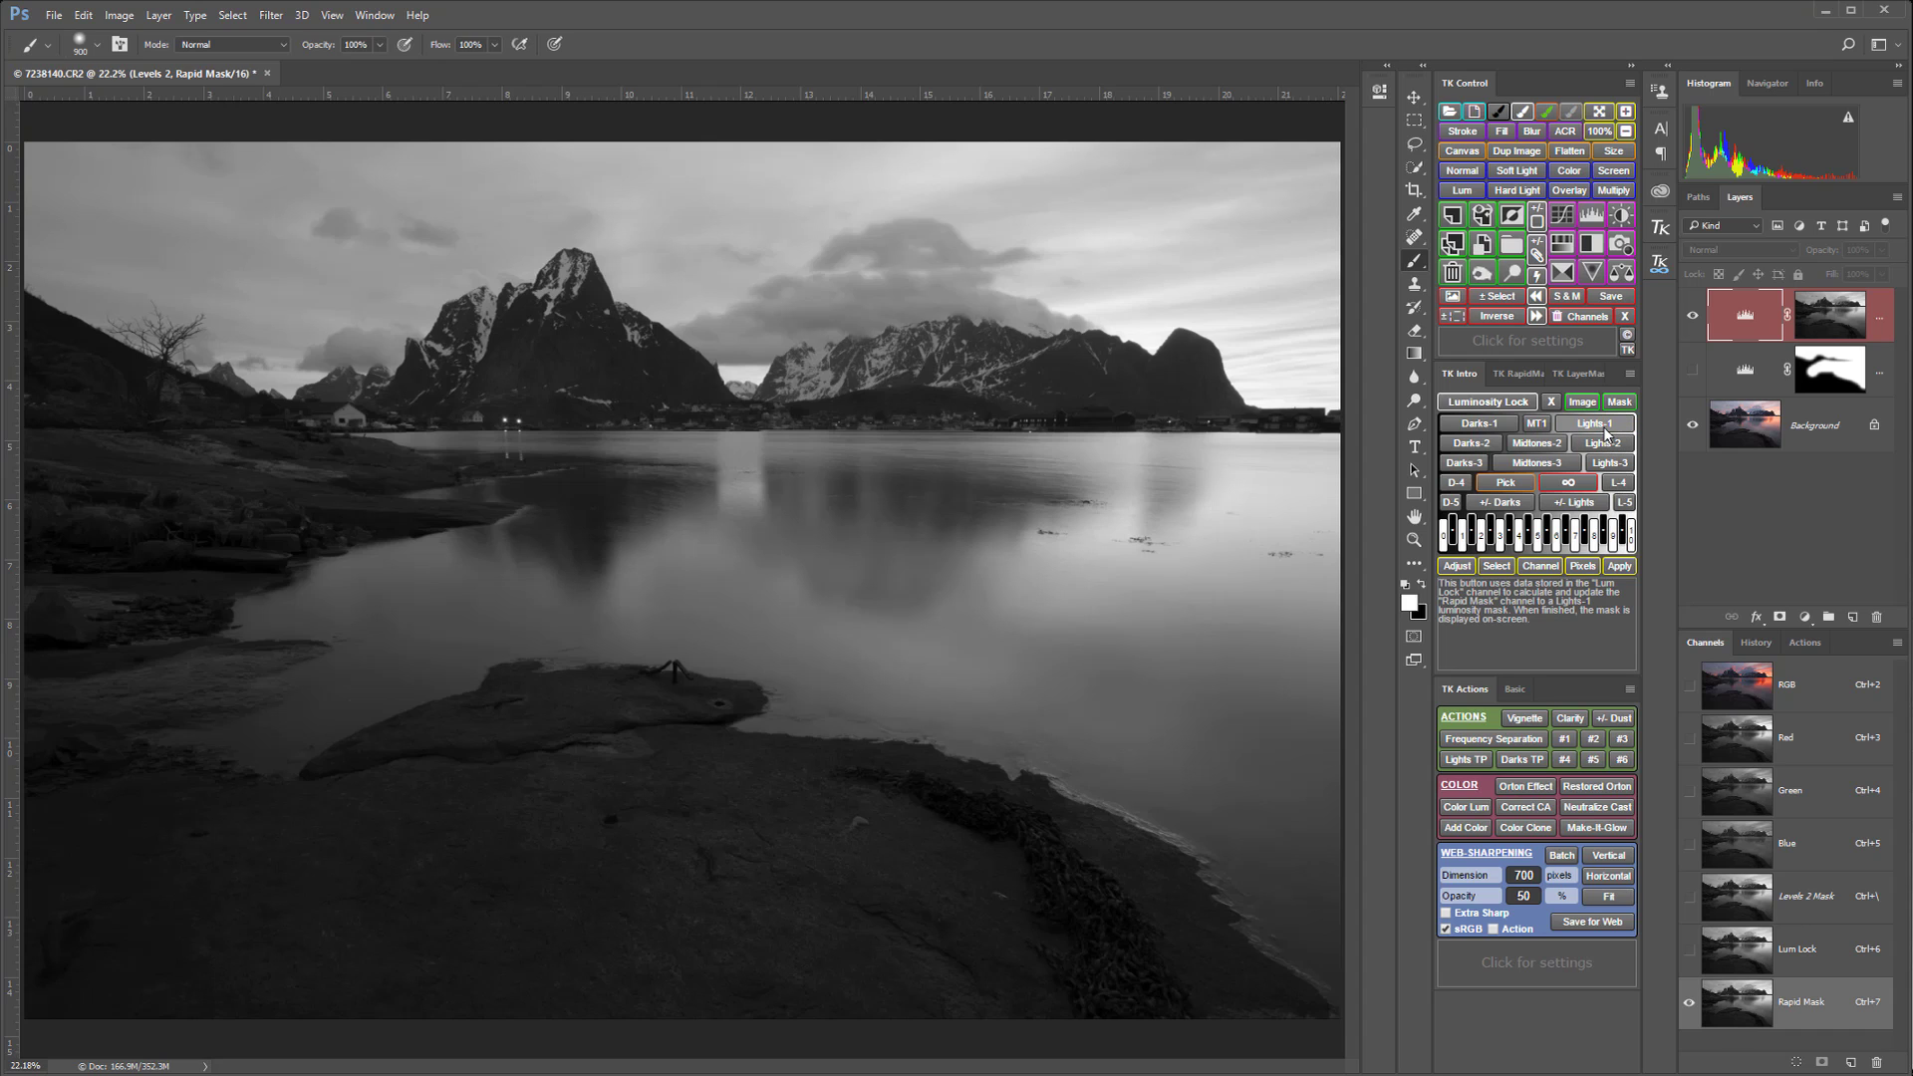
left_click(1607, 448)
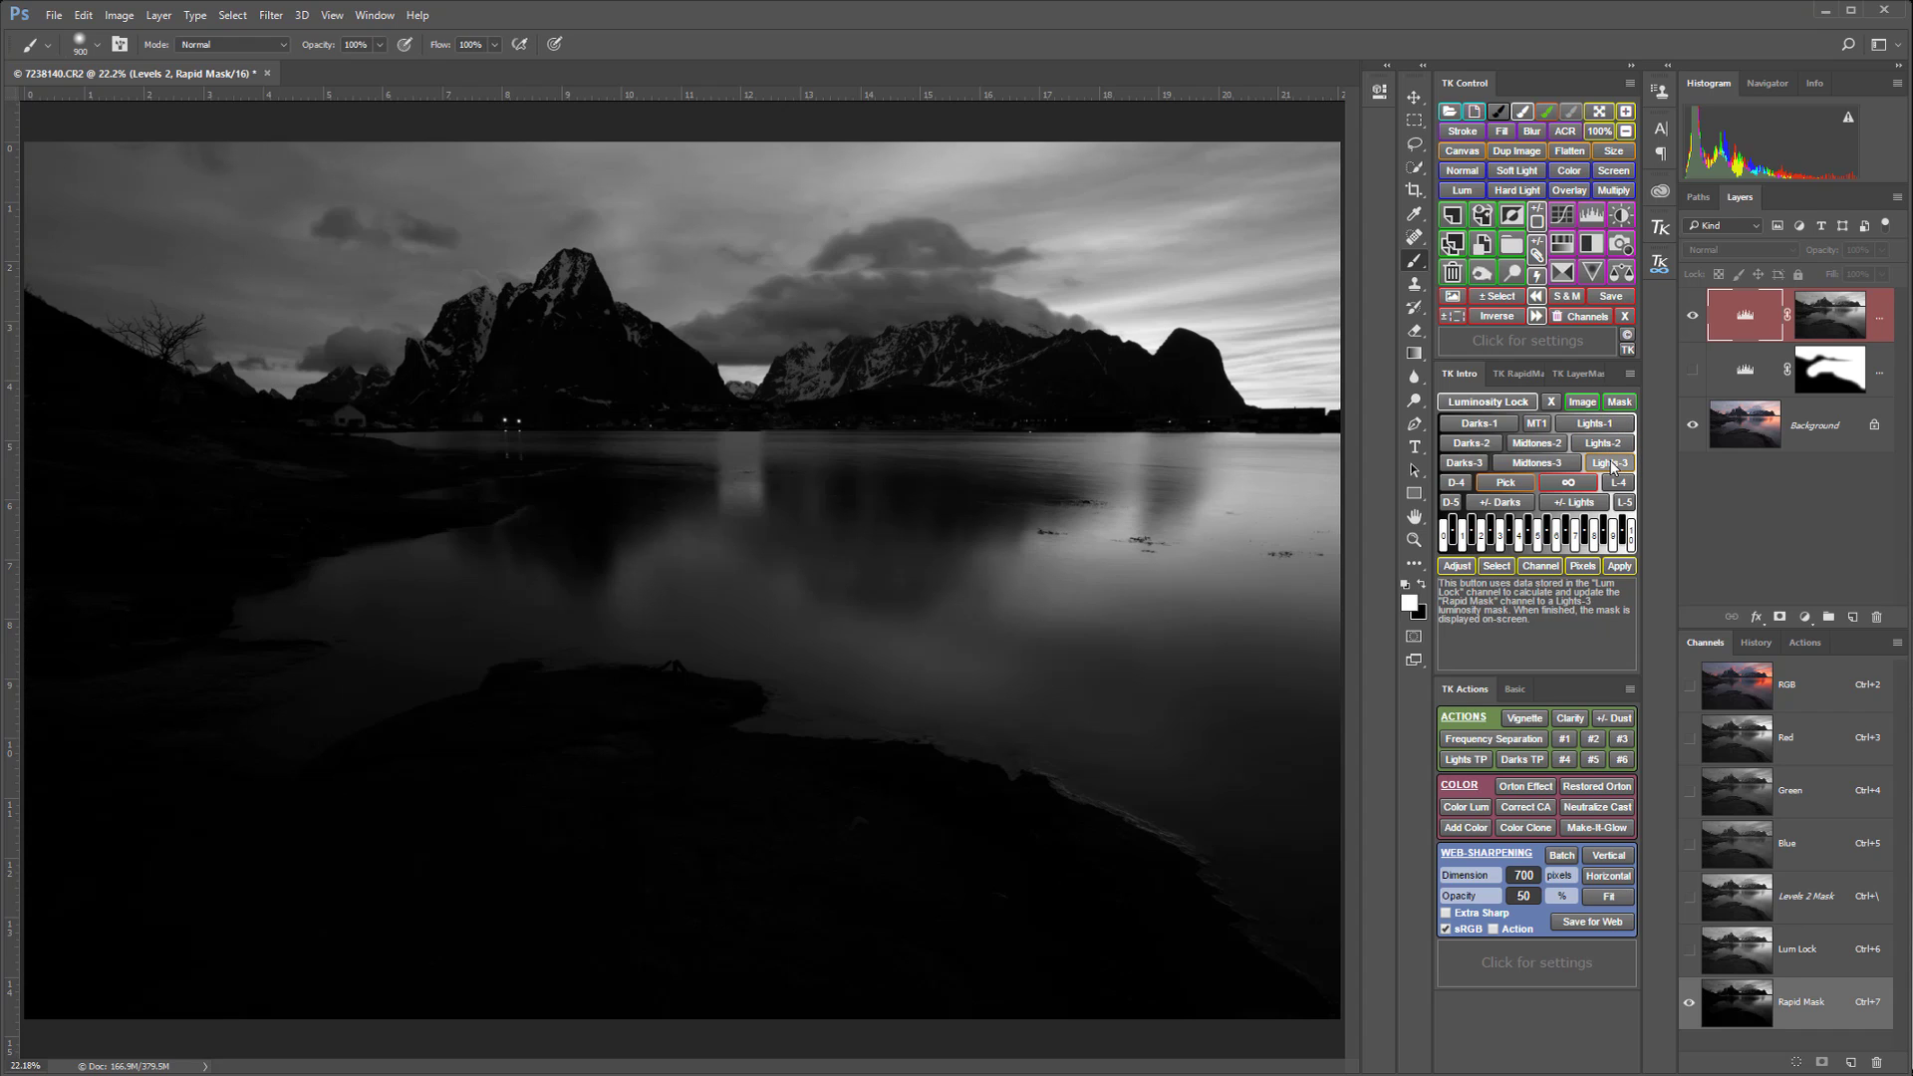
left_click(1612, 465)
left_click(1619, 485)
left_click(1626, 504)
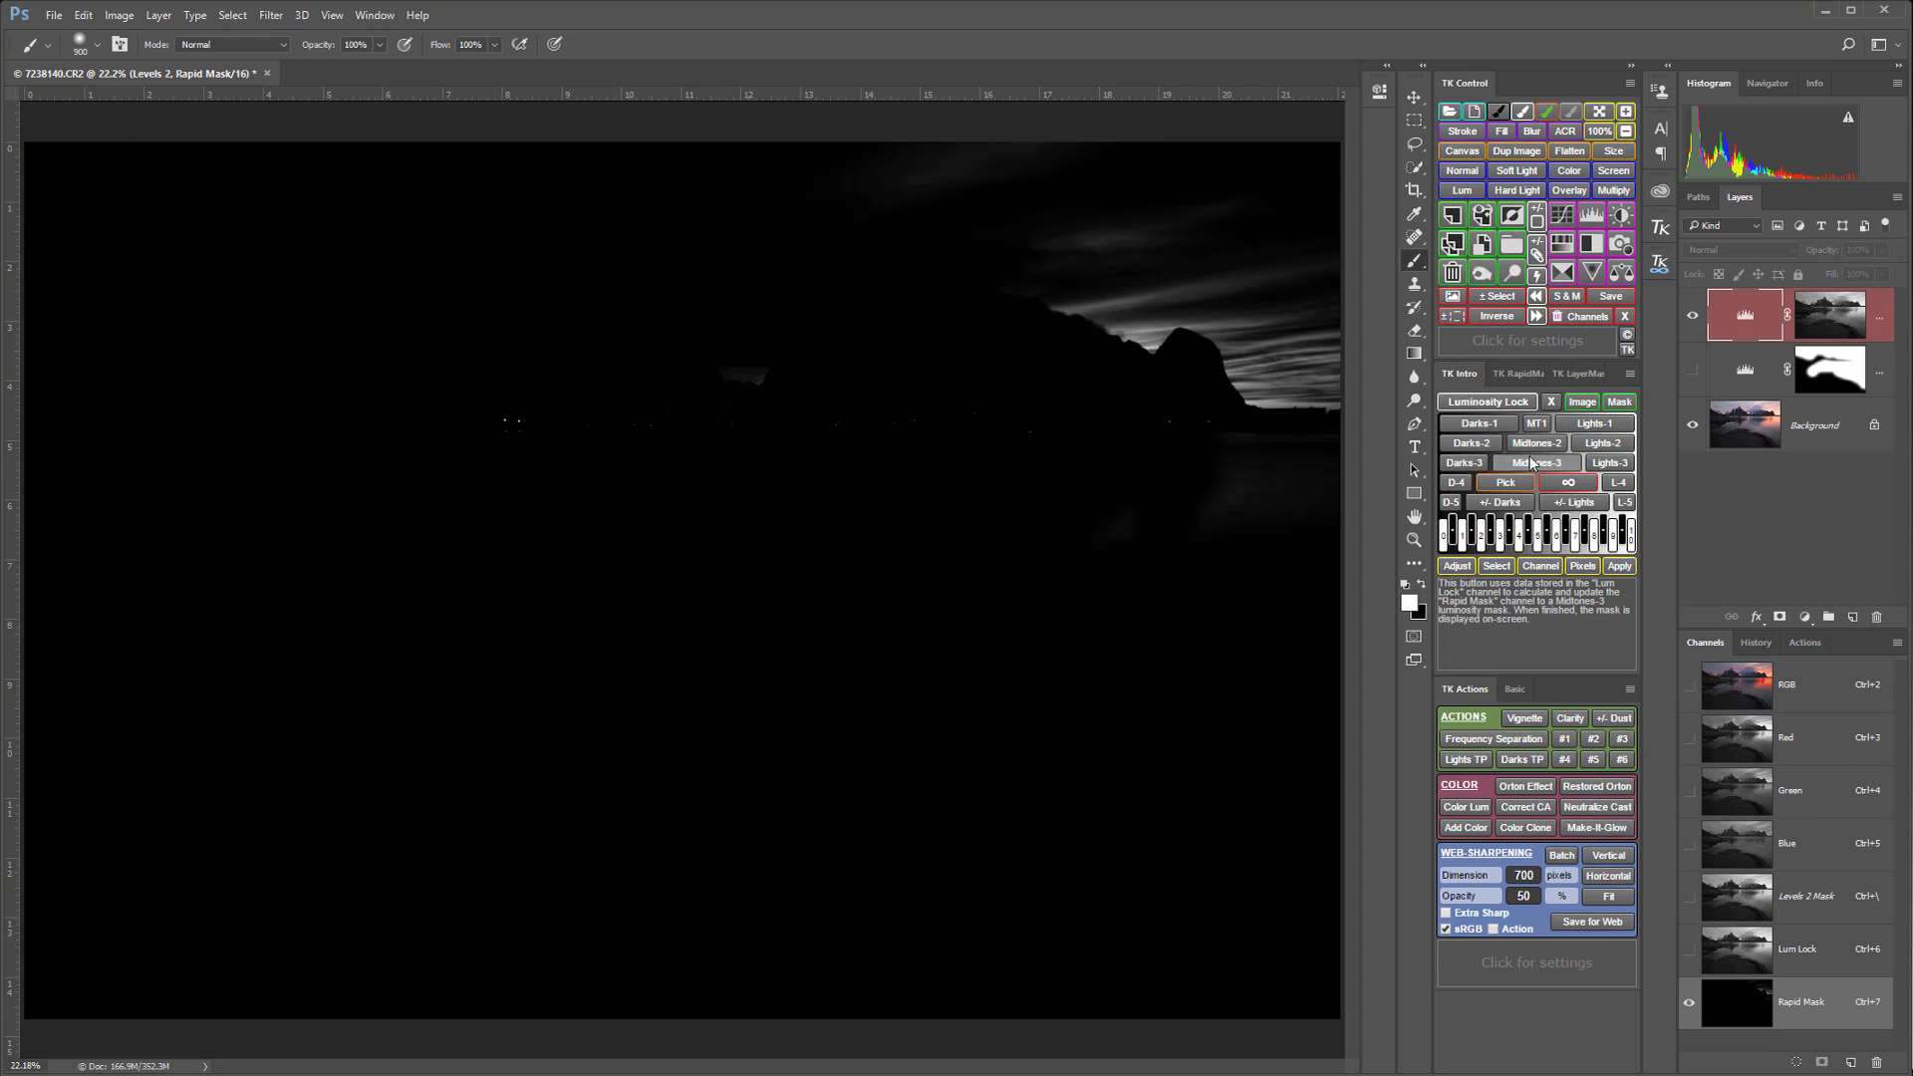
left_click(1502, 422)
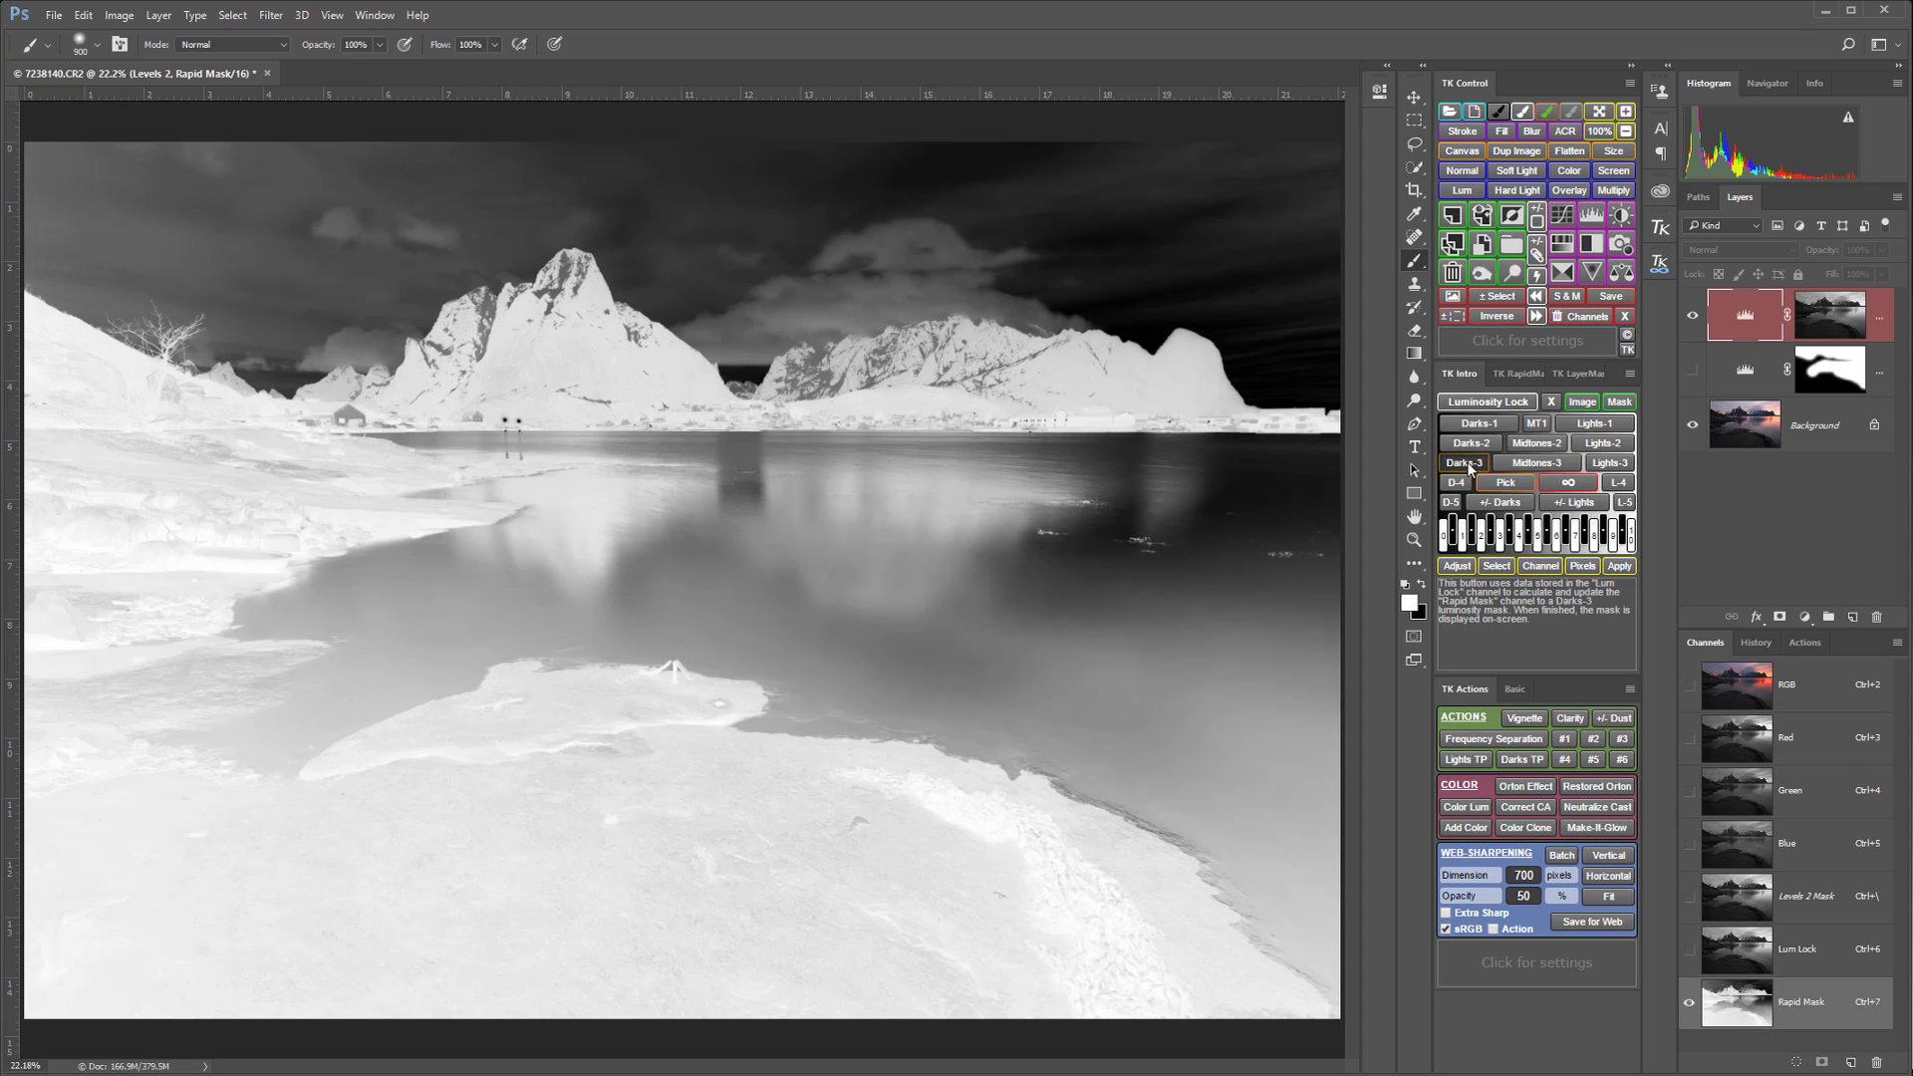
left_click(1469, 464)
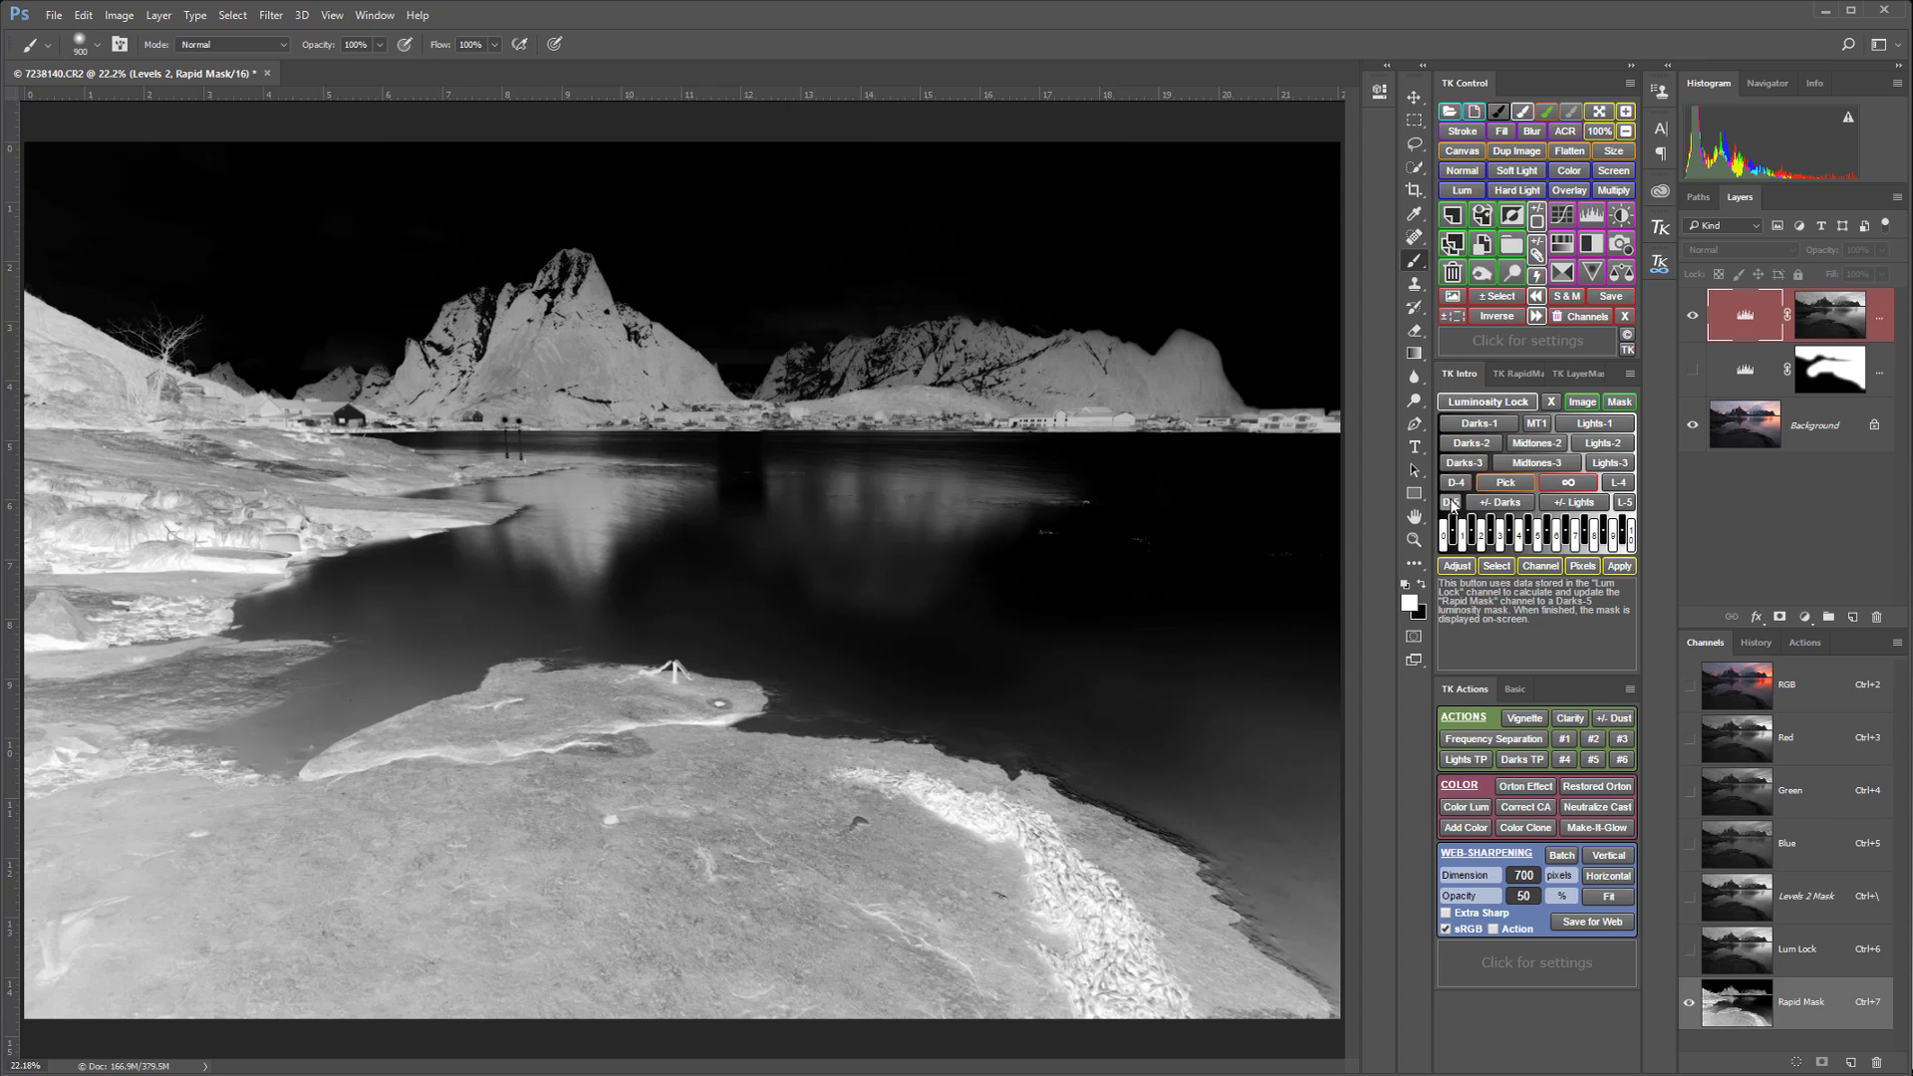
left_click(1452, 502)
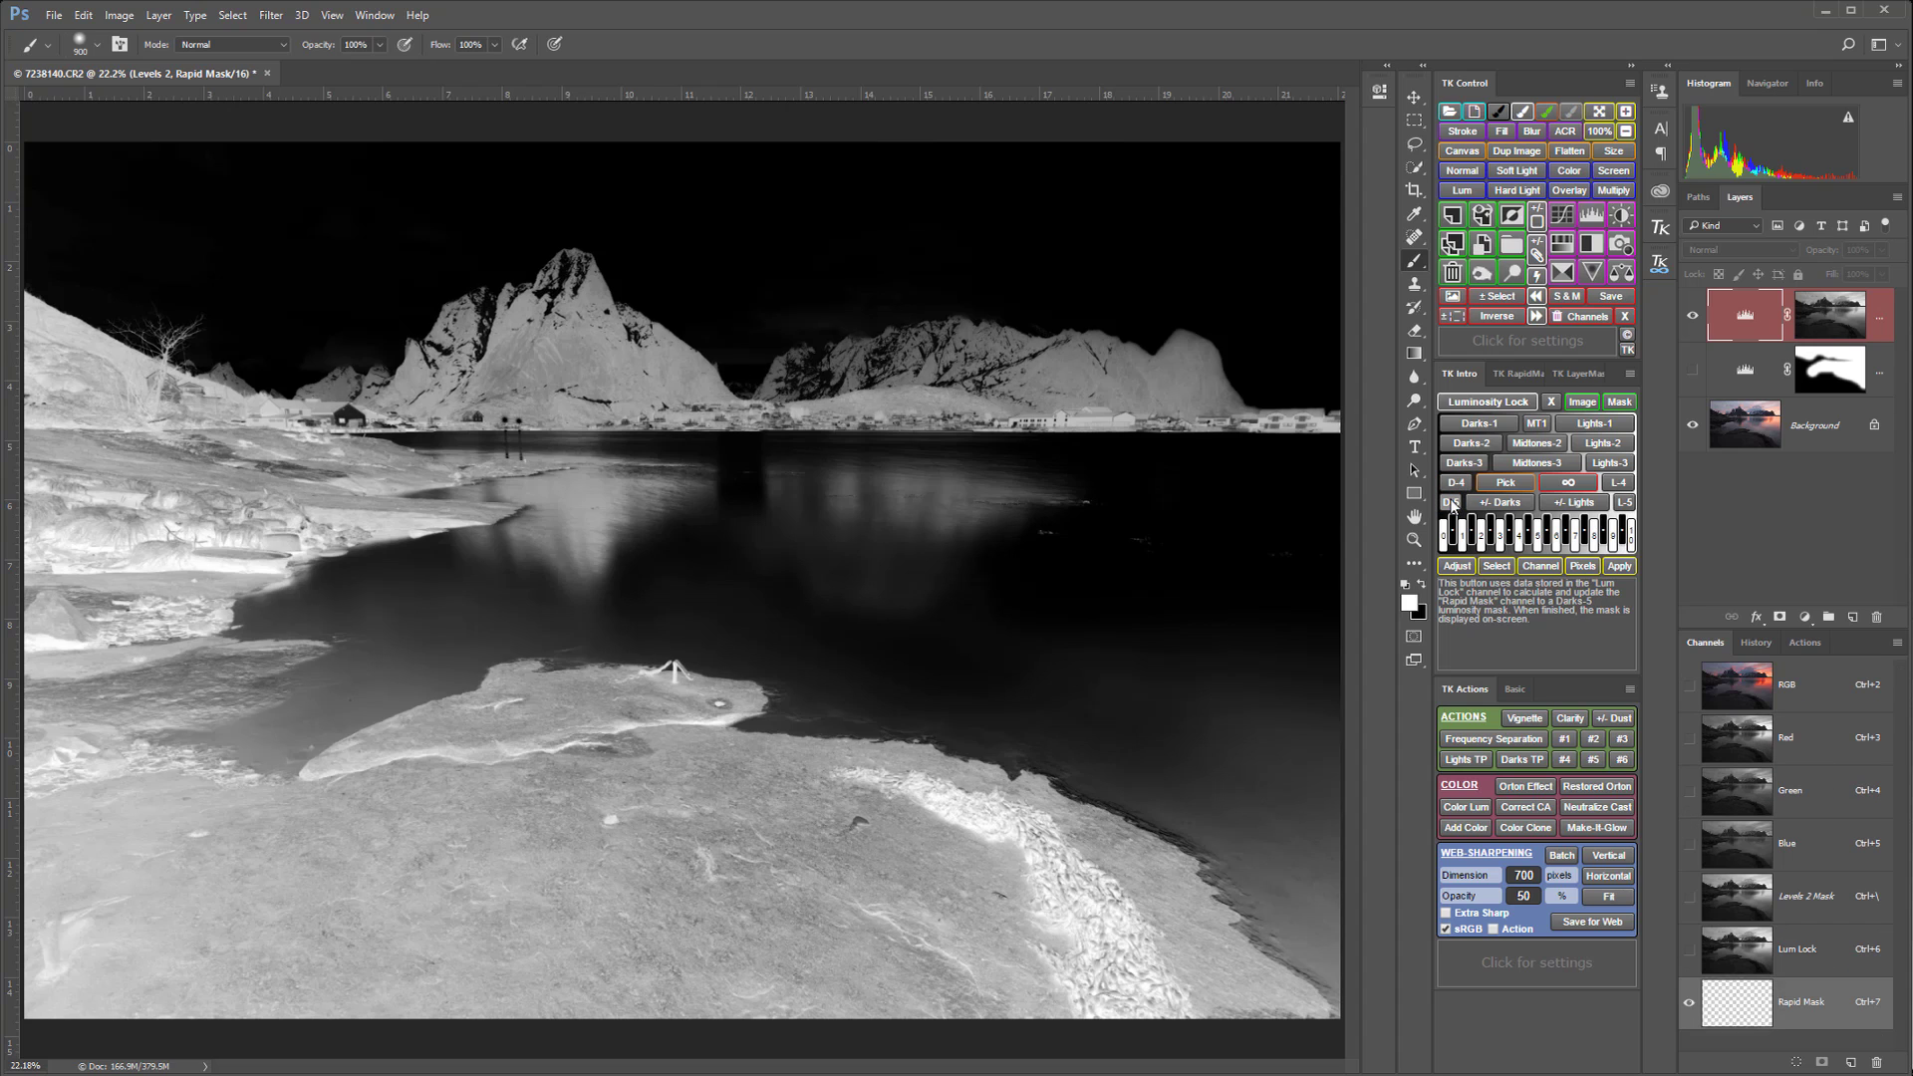
left_click(1458, 464)
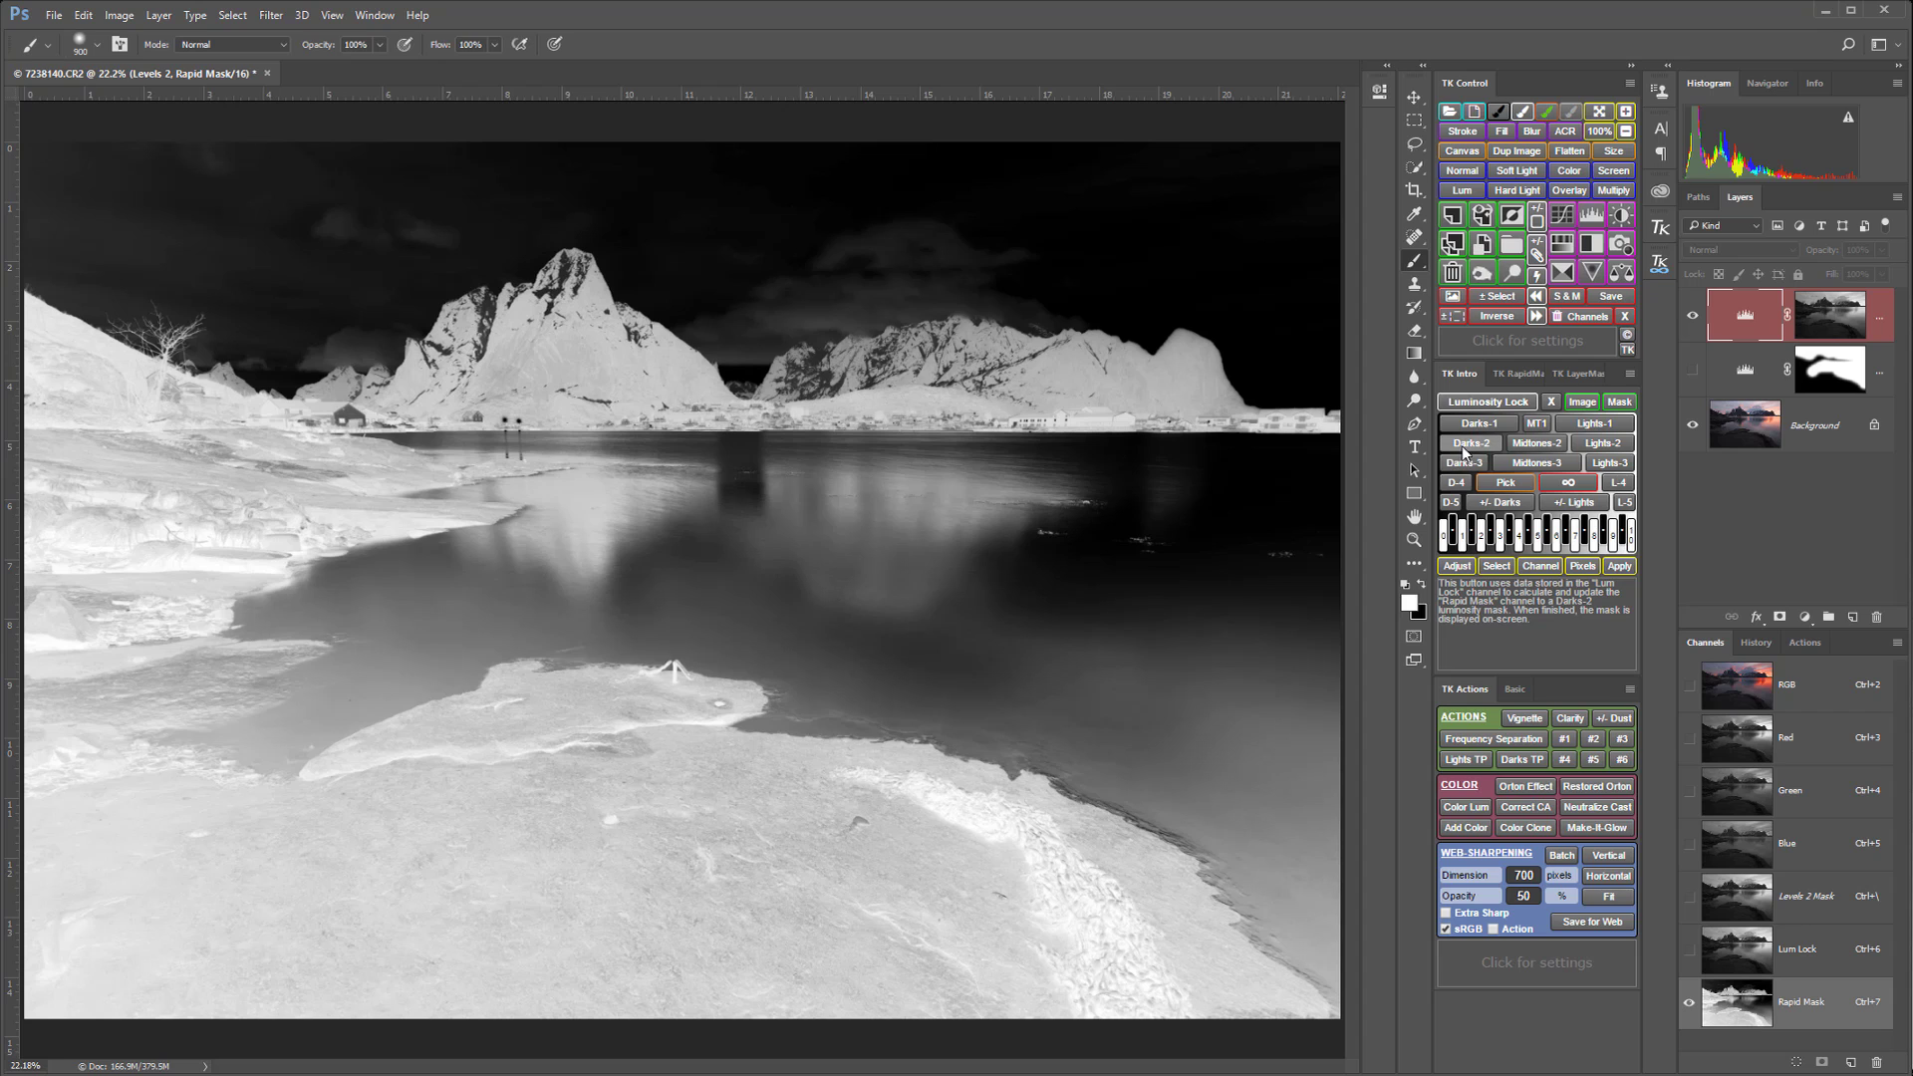
left_click(1463, 444)
left_click(1463, 464)
Step: Add a Curves adjustment layer masked by the Darks-3 luminosity mask
left_click(1462, 564)
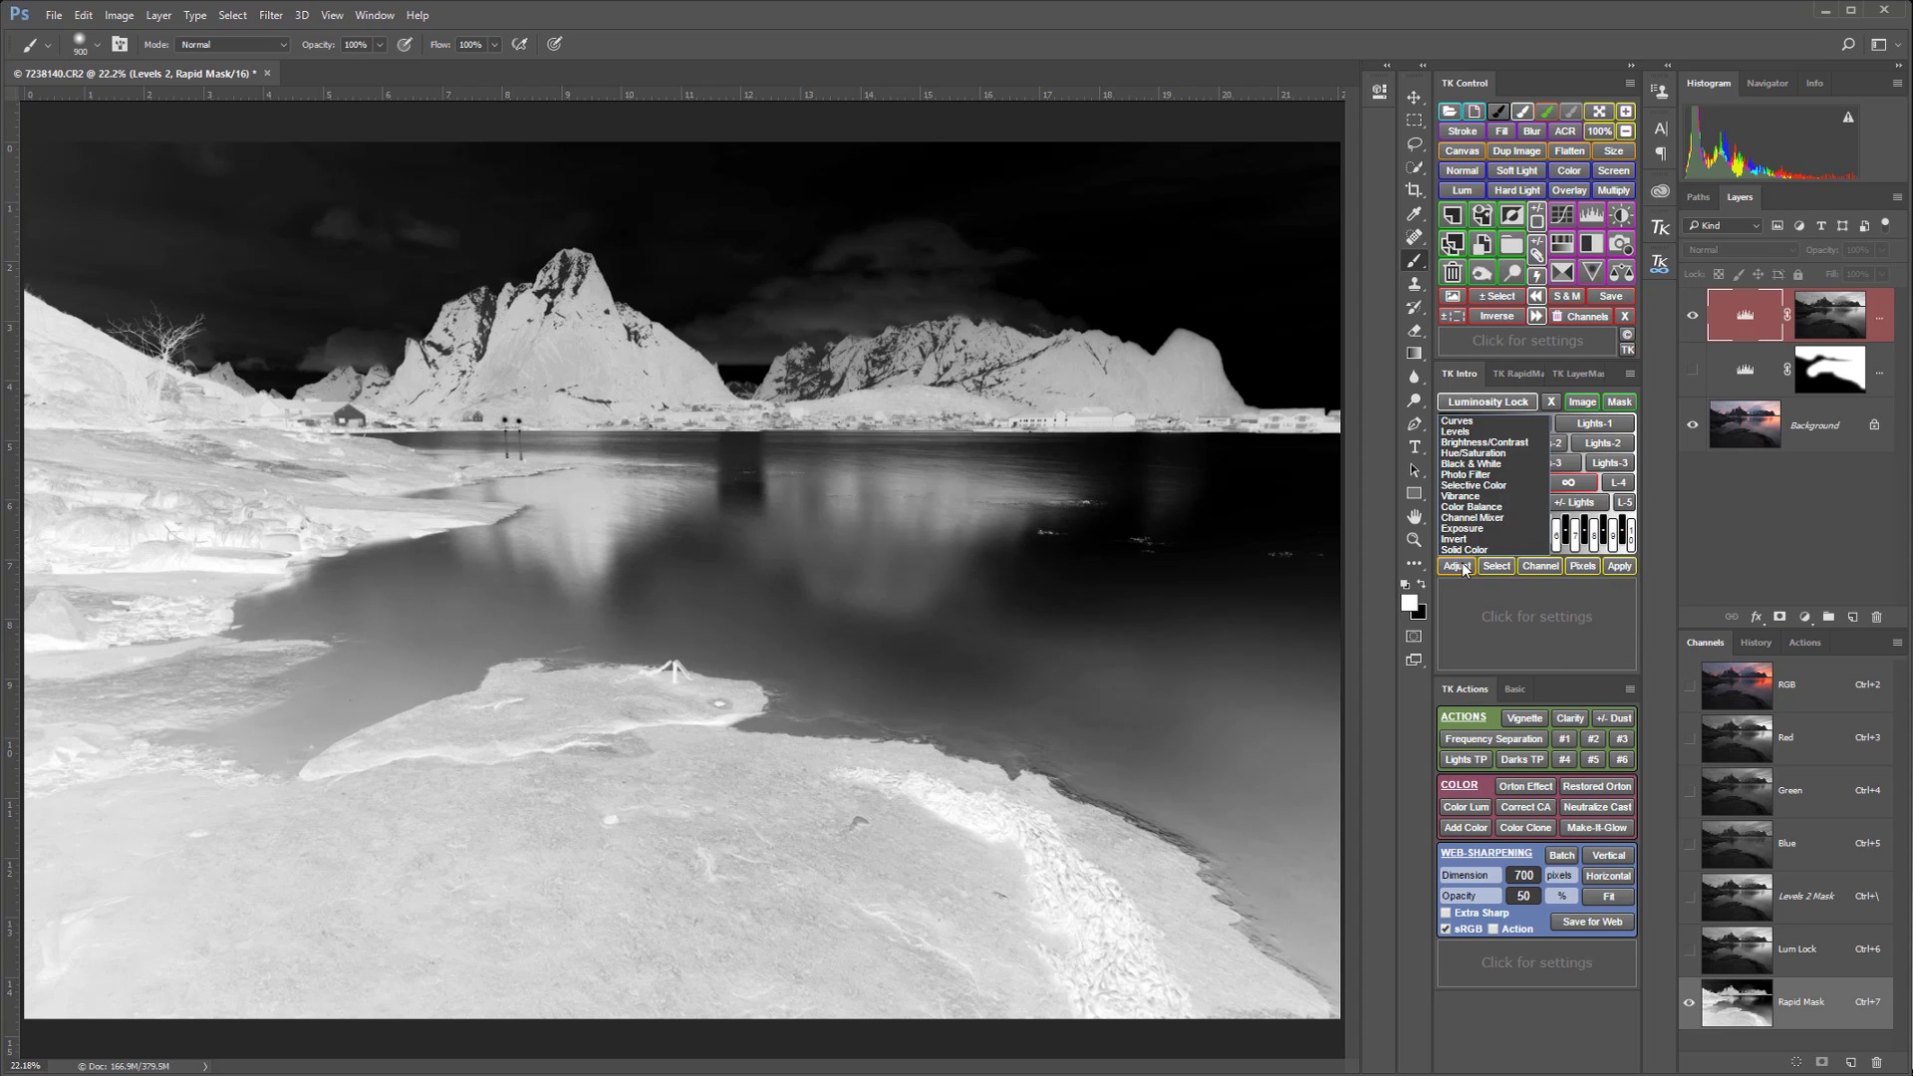
left_click(1463, 423)
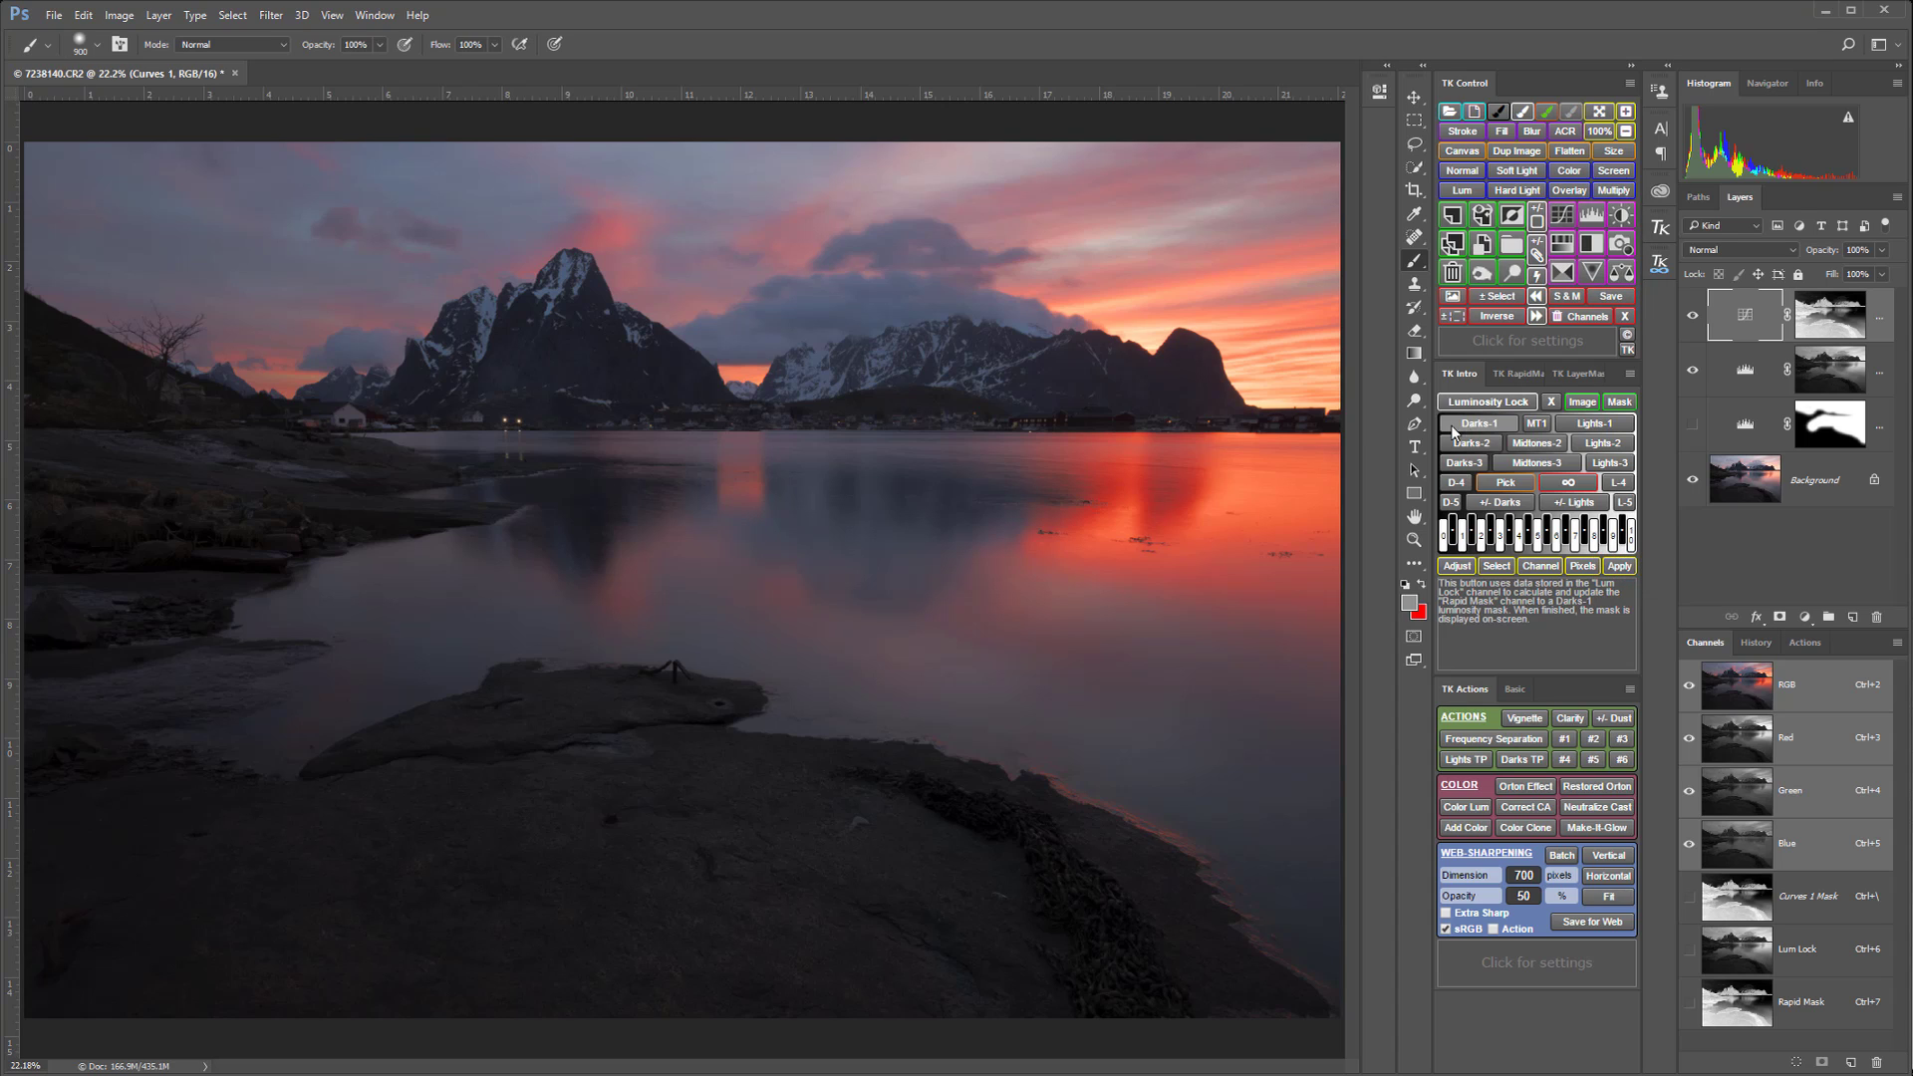
Step: Raise the Curves 1 RGB shadows from input 33 to output 71, comparing before and after
left_click(1451, 424)
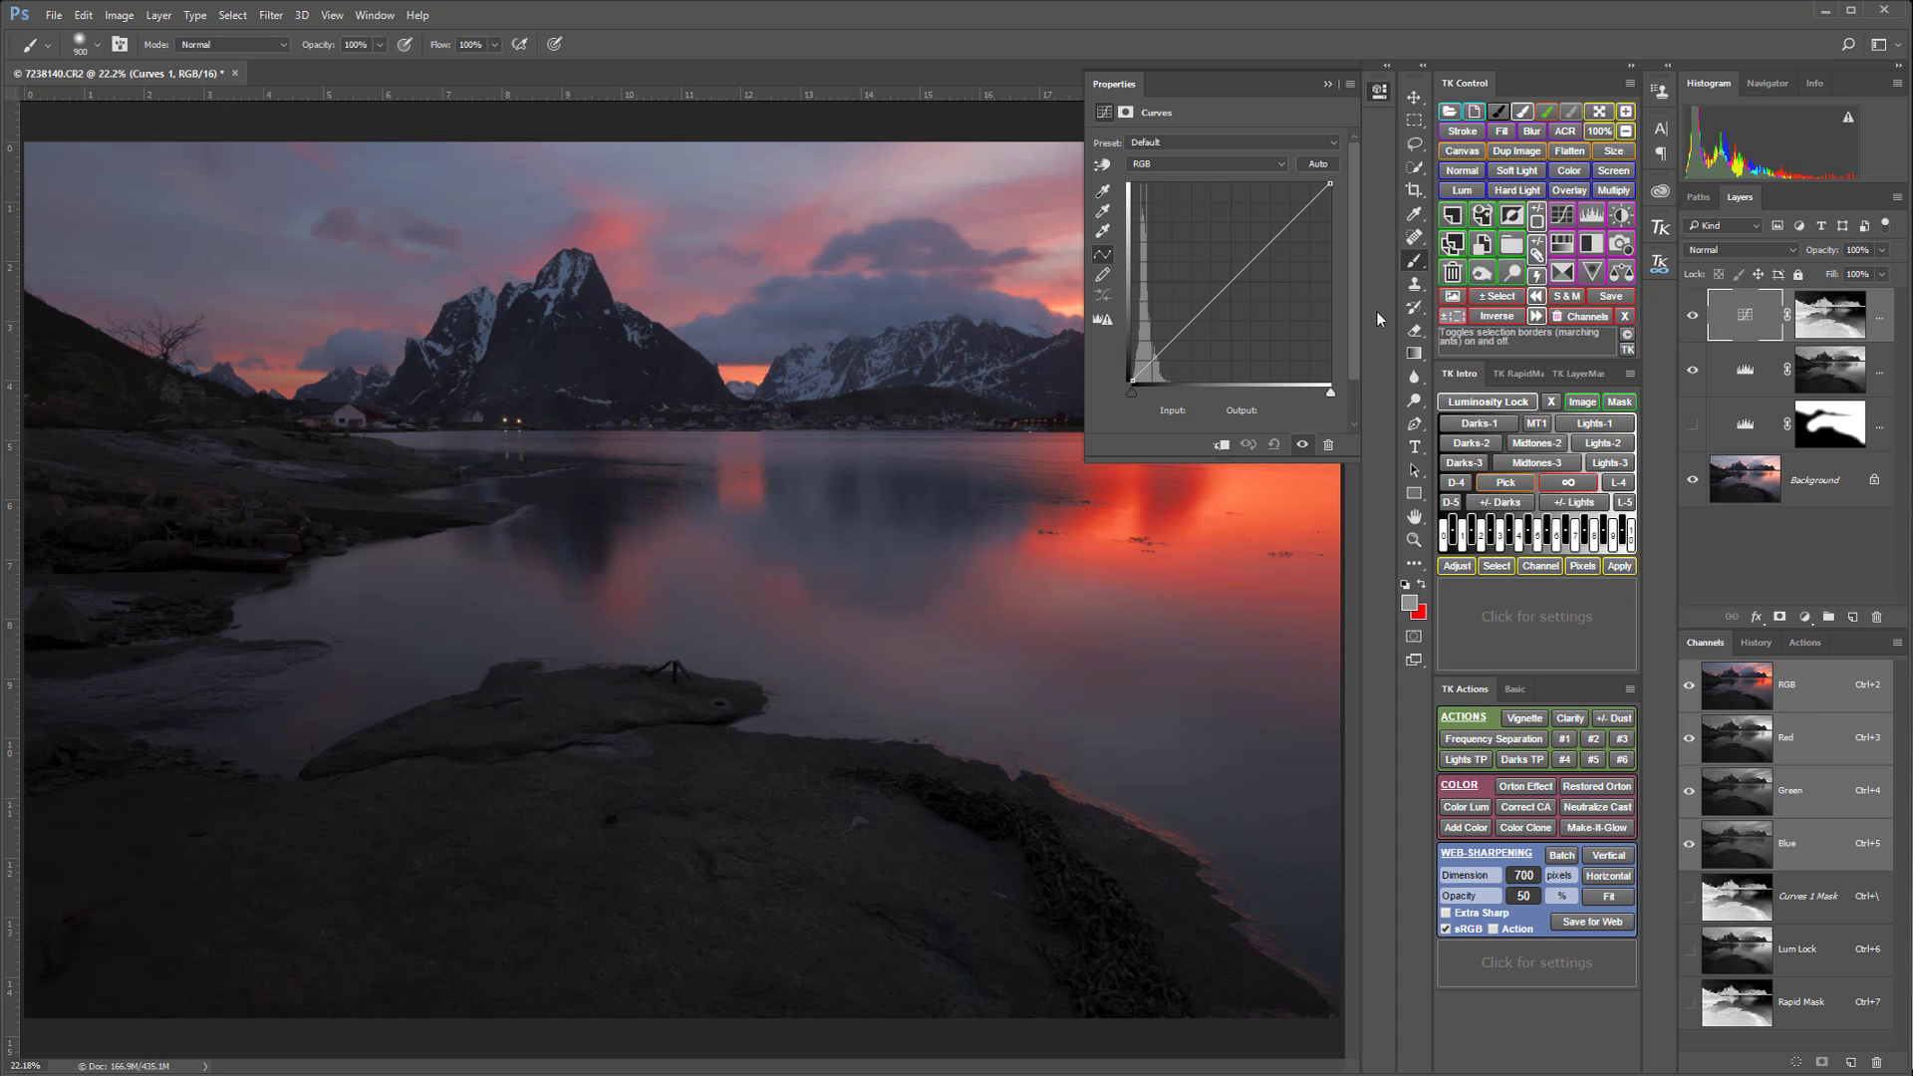
mouse_move(1162, 349)
left_mouse_down()
mouse_move(1157, 324)
mouse_move(1144, 369)
left_mouse_up()
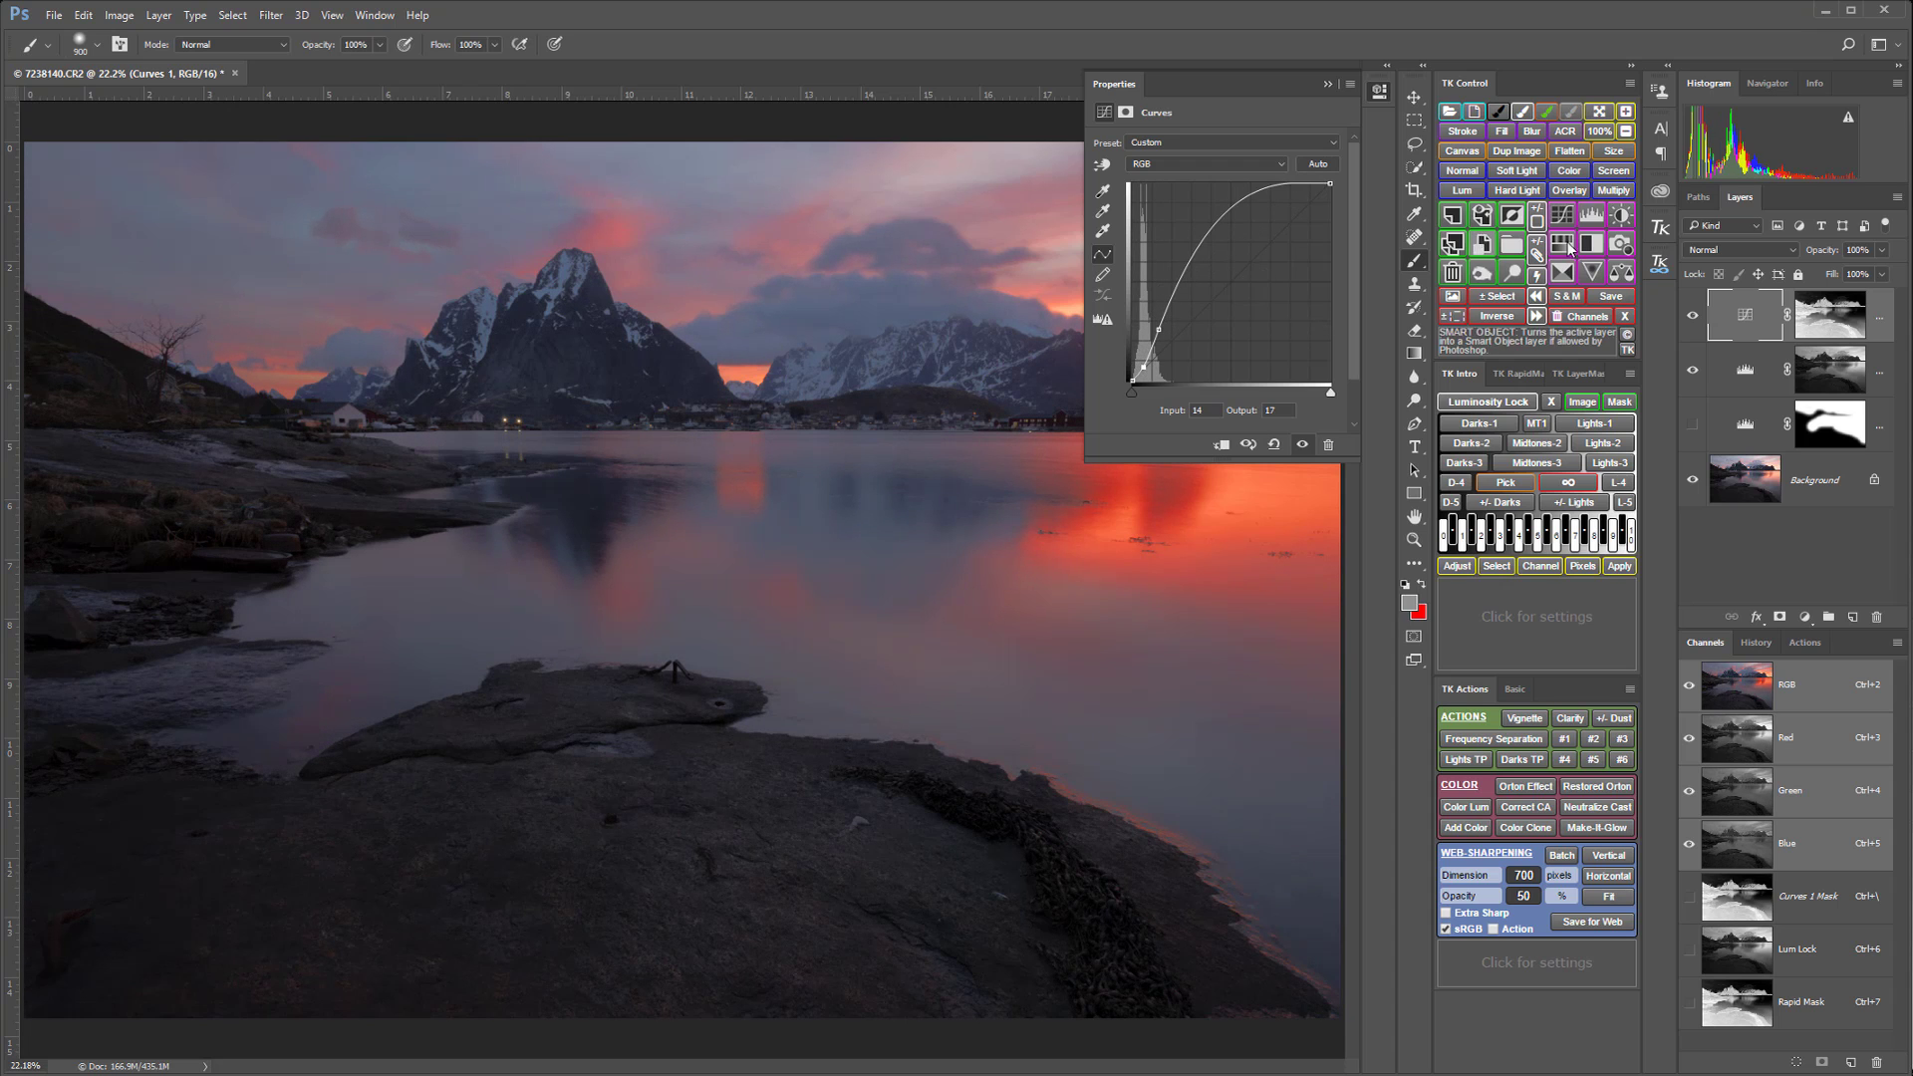
left_click(1705, 316)
left_click(1705, 315)
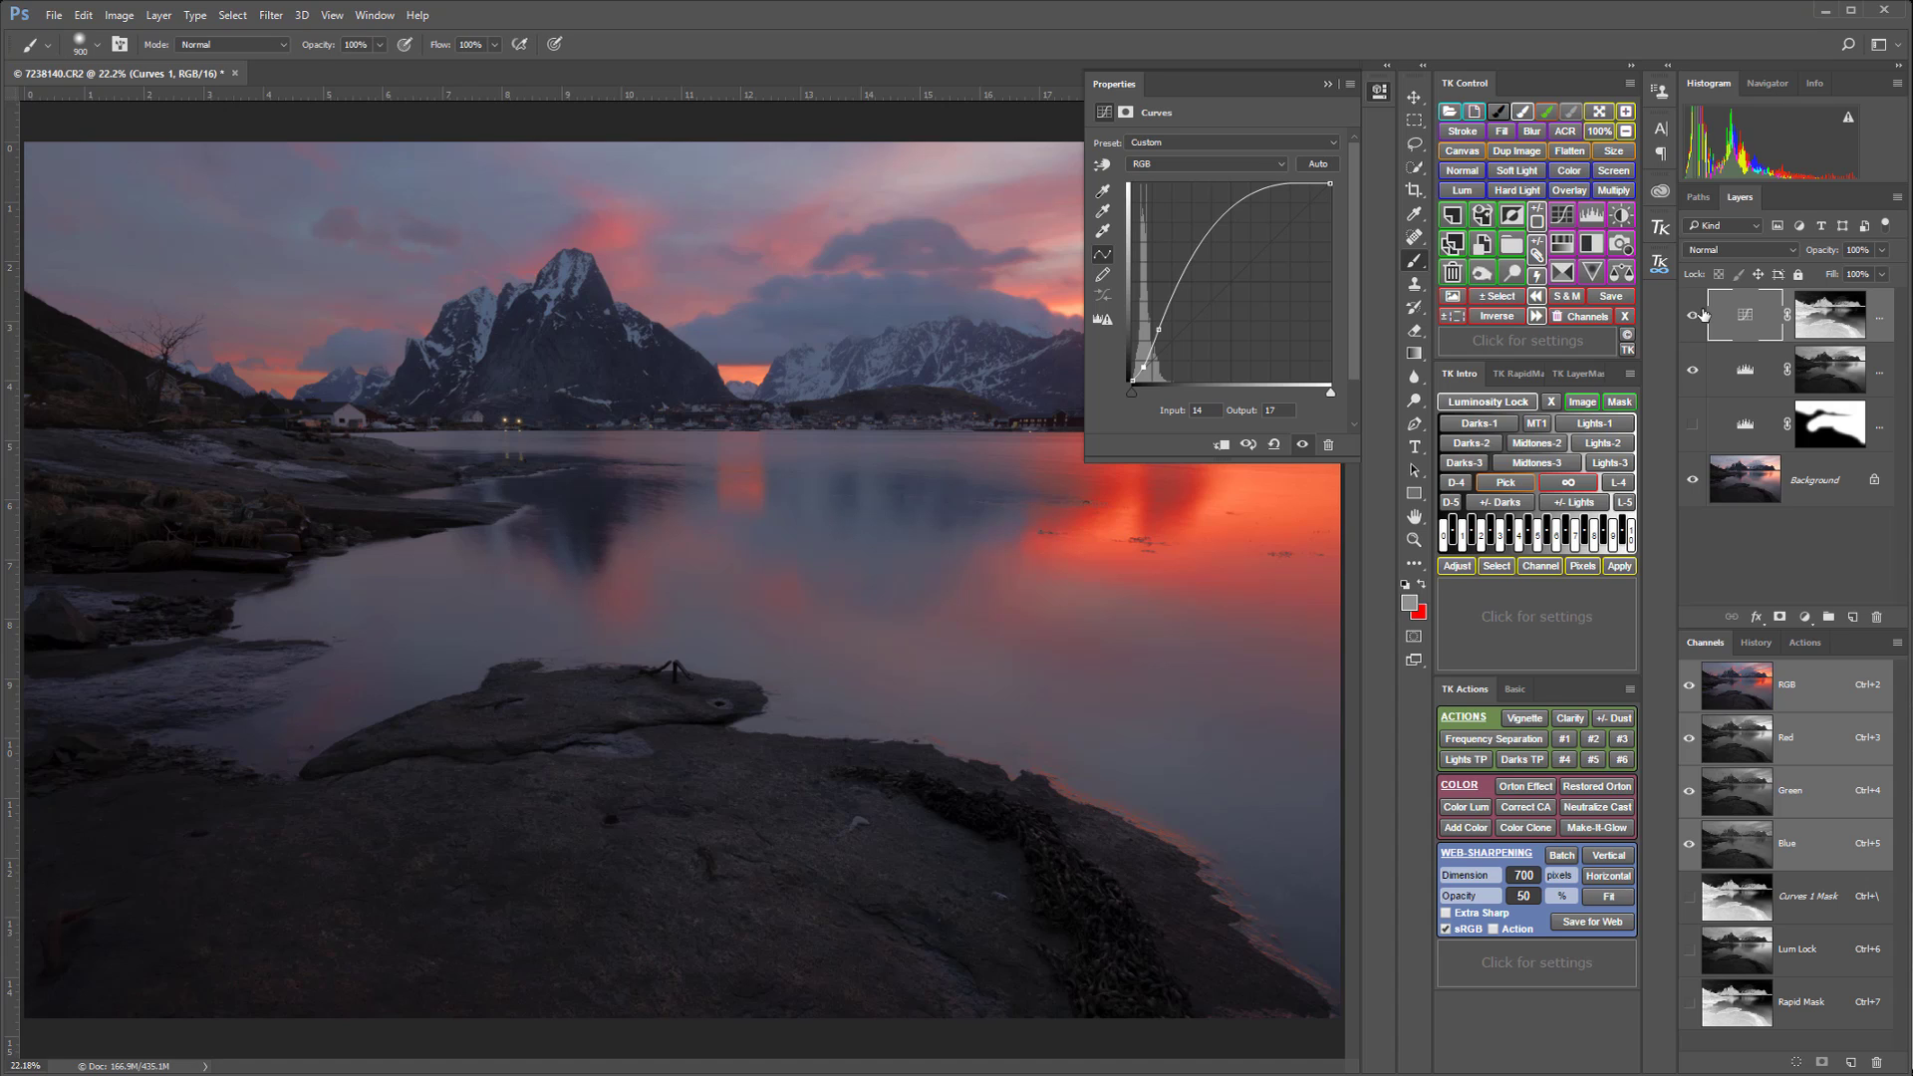
Step: Compare with the Curves mask and the Curves 1 and Levels 2 layers toggled, then close Curves properties
left_click(1833, 327, "shift")
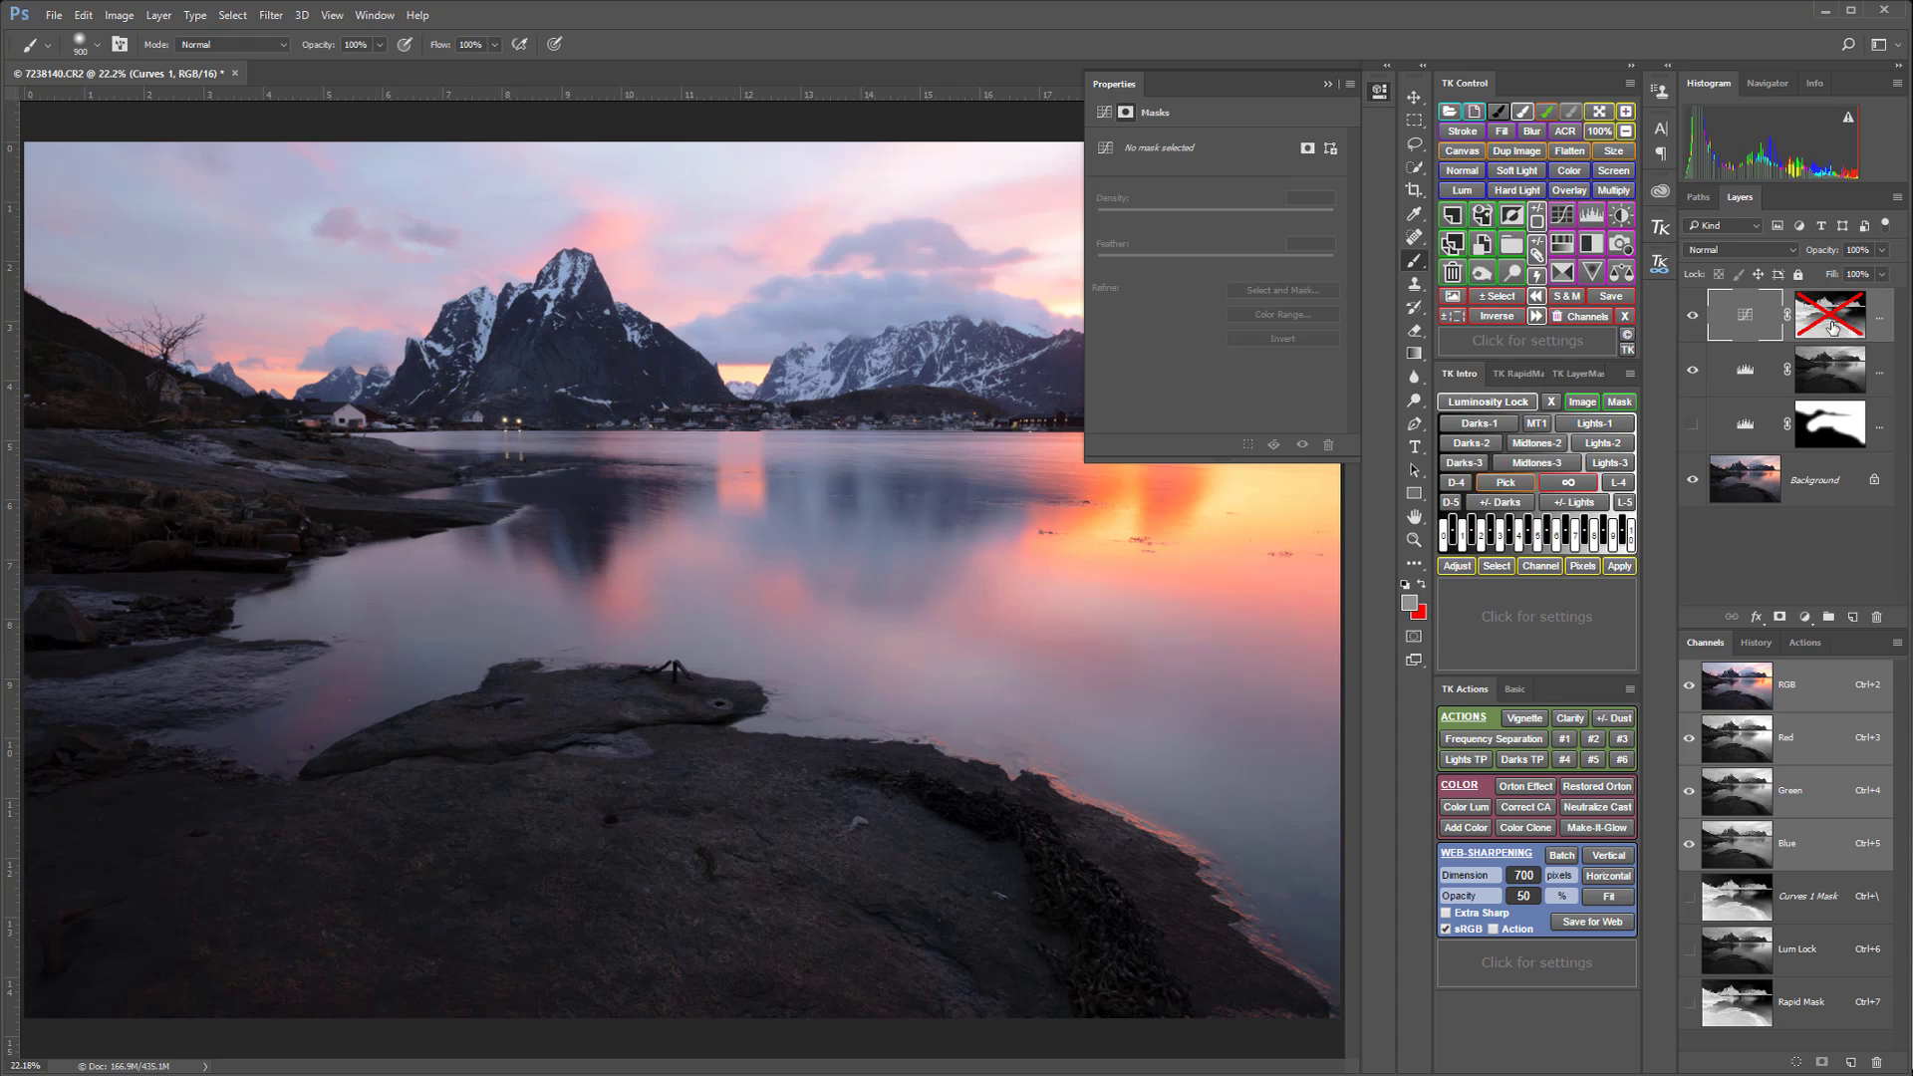
left_click(1833, 327, "shift")
left_click(1693, 320)
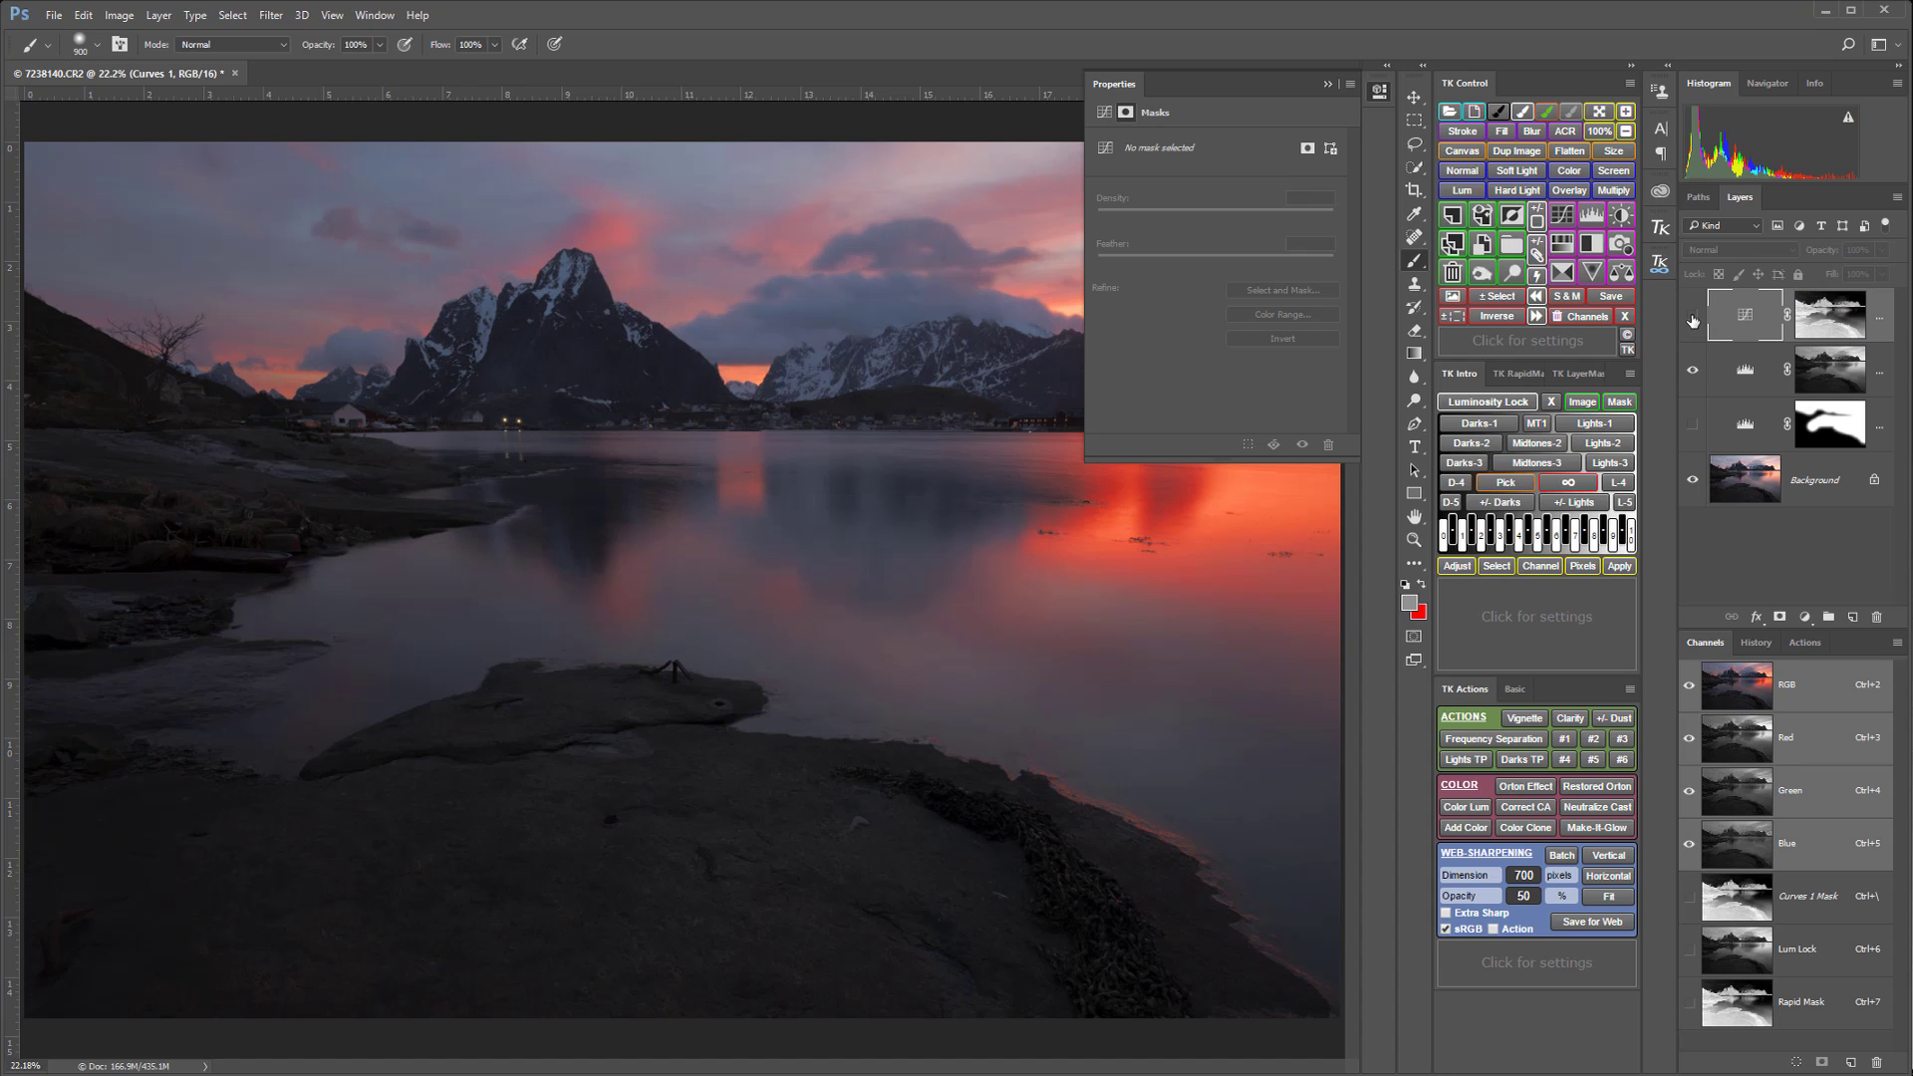
left_click(1693, 320)
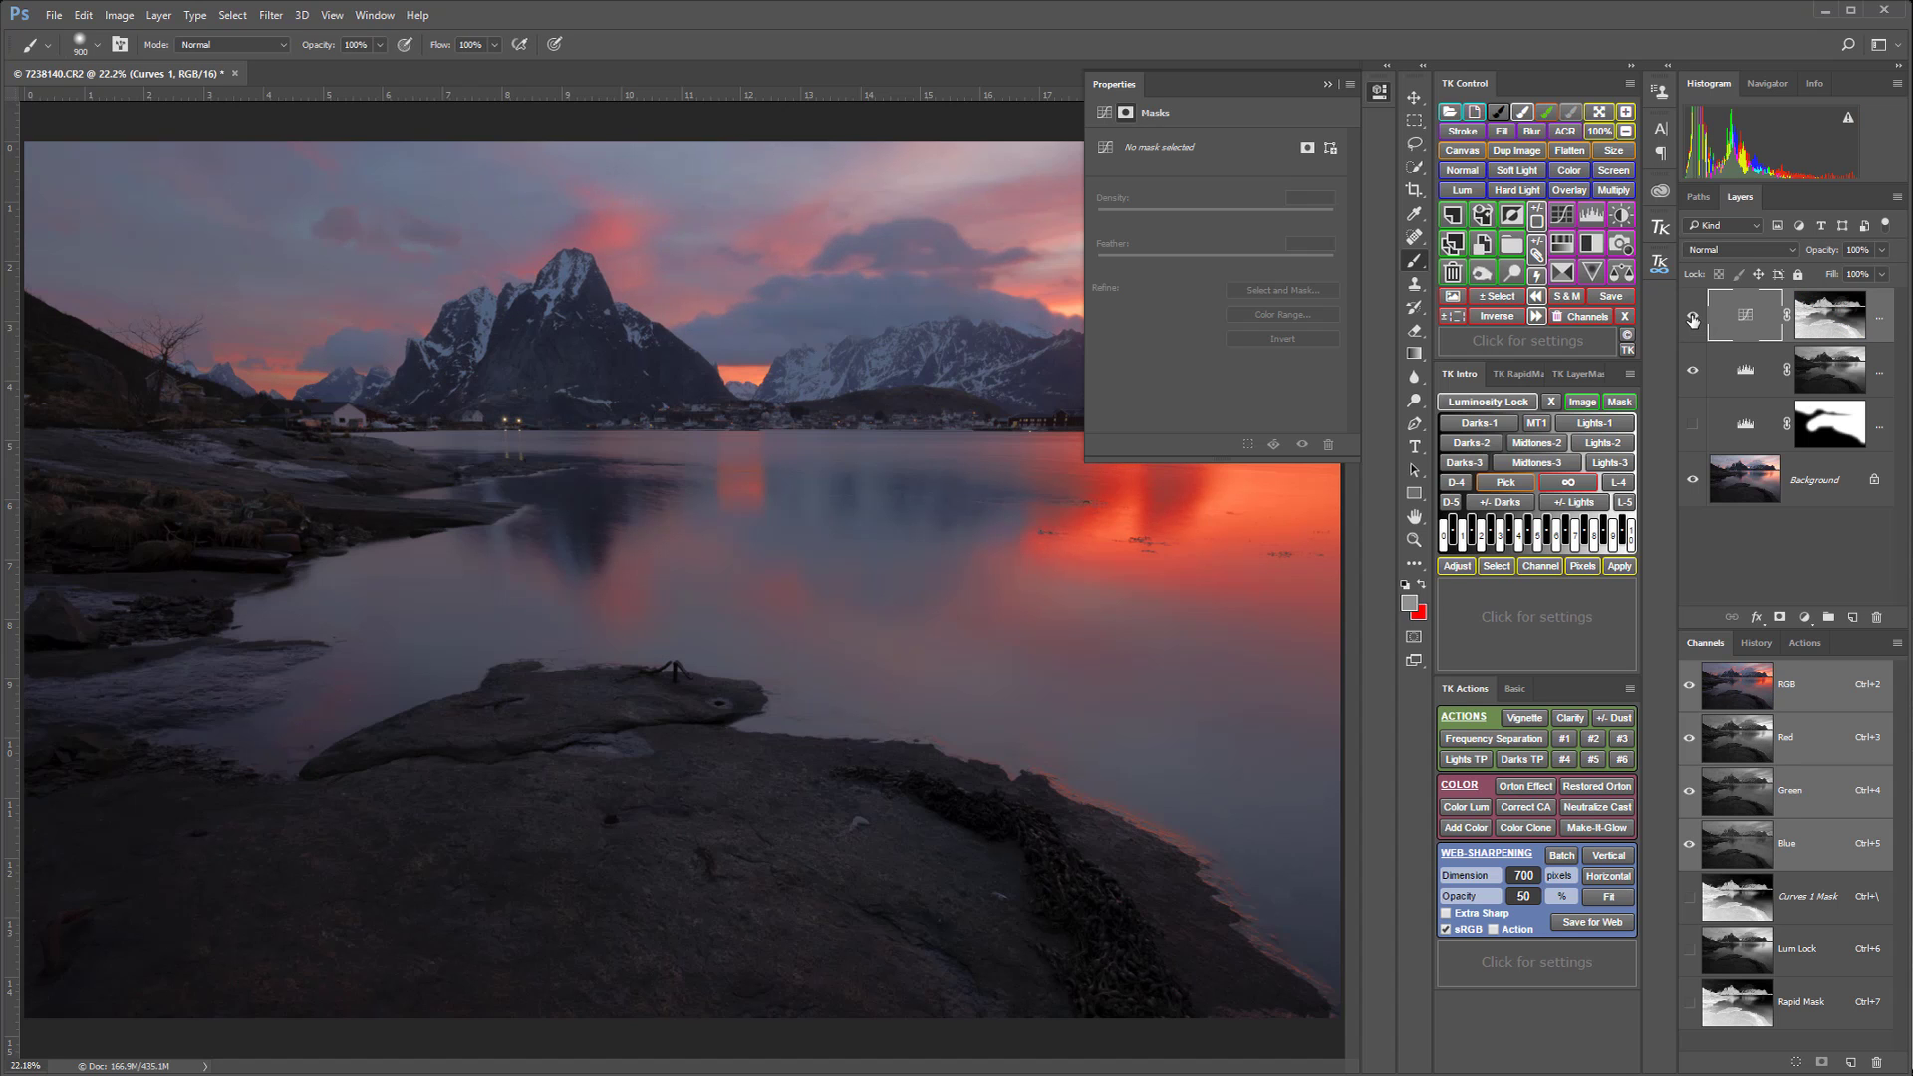
left_click(1695, 377)
left_click(1695, 377)
left_click(1381, 92)
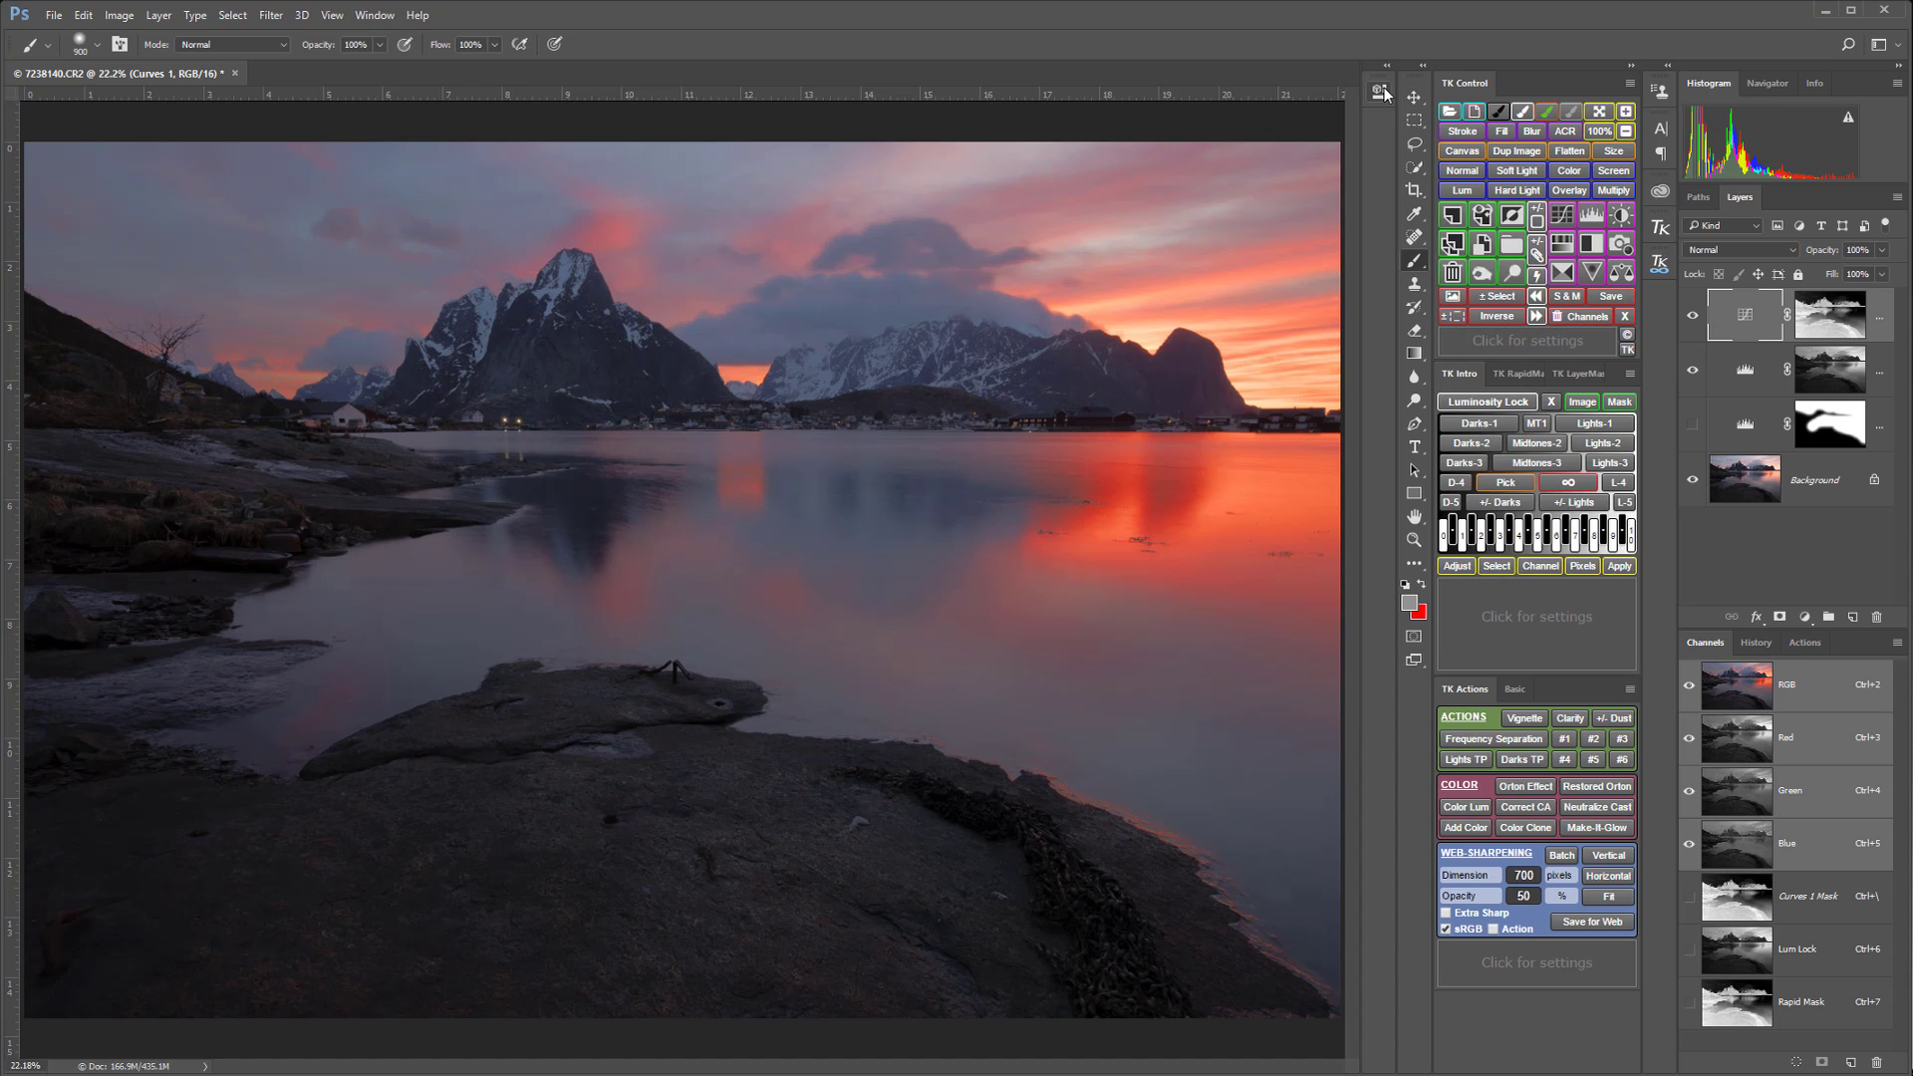